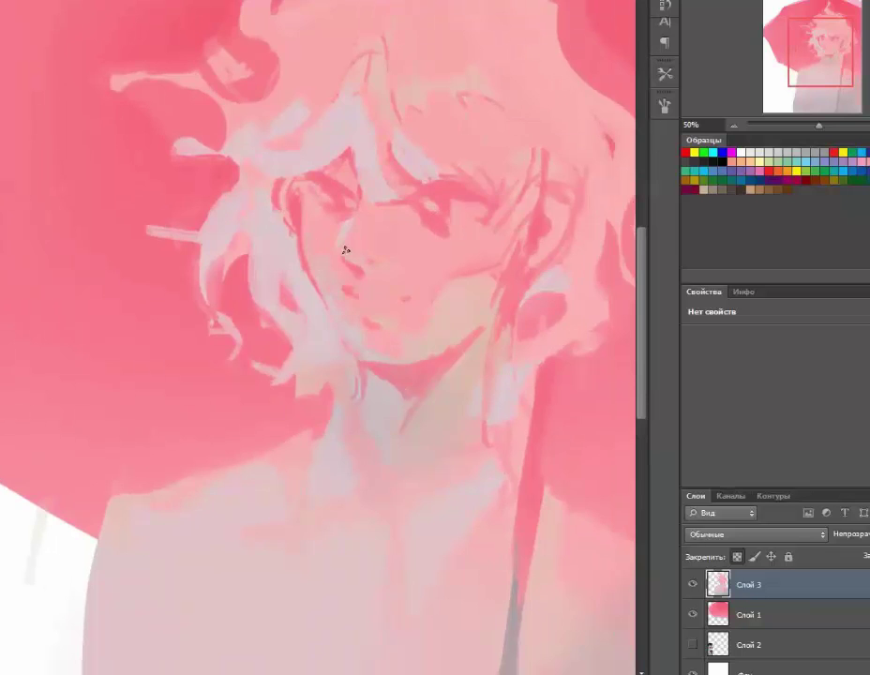
Step: Paint over the portrait's eyes and facial details on Слой 3 with soft pink strokes to simplify the face
mouse_move(346, 250)
mouse_down()
mouse_move(432, 171)
mouse_move(377, 206)
mouse_up()
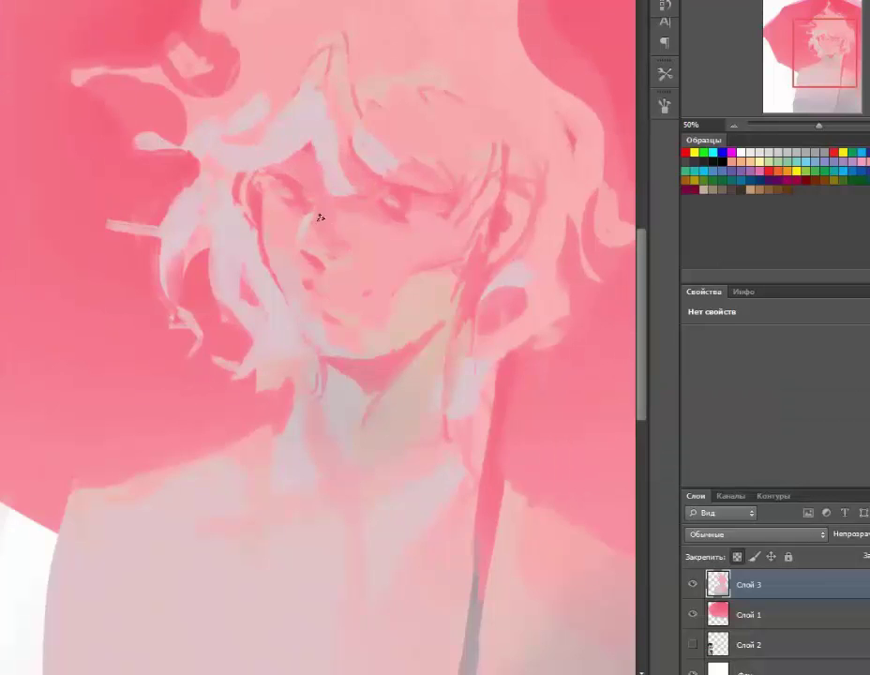
mouse_move(401, 178)
mouse_down()
mouse_move(466, 339)
mouse_move(292, 212)
mouse_up()
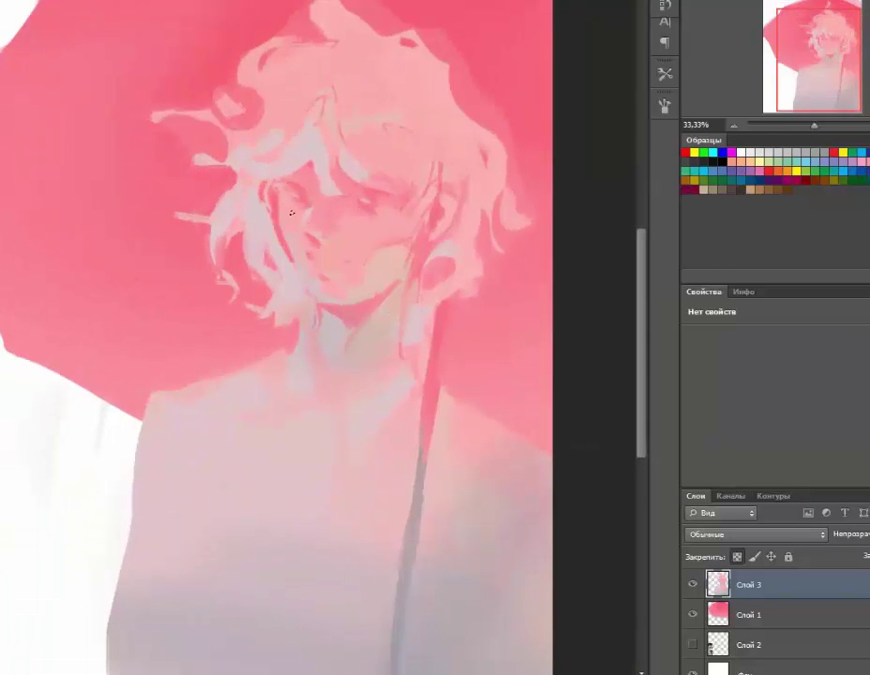
scroll(470, 246, down, 1)
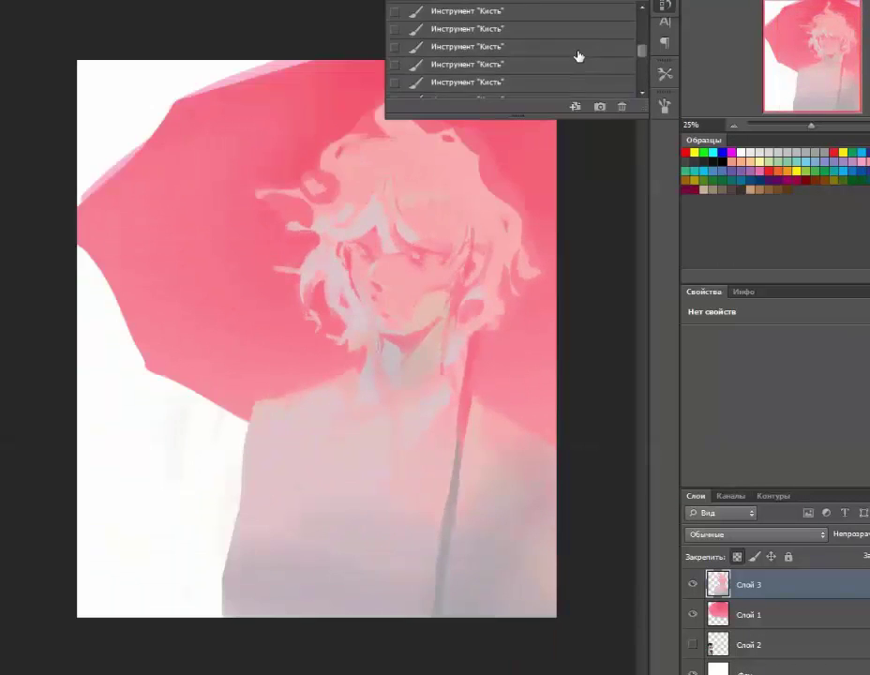
scroll(243, 274, up, 2)
scroll(346, 147, down, 1)
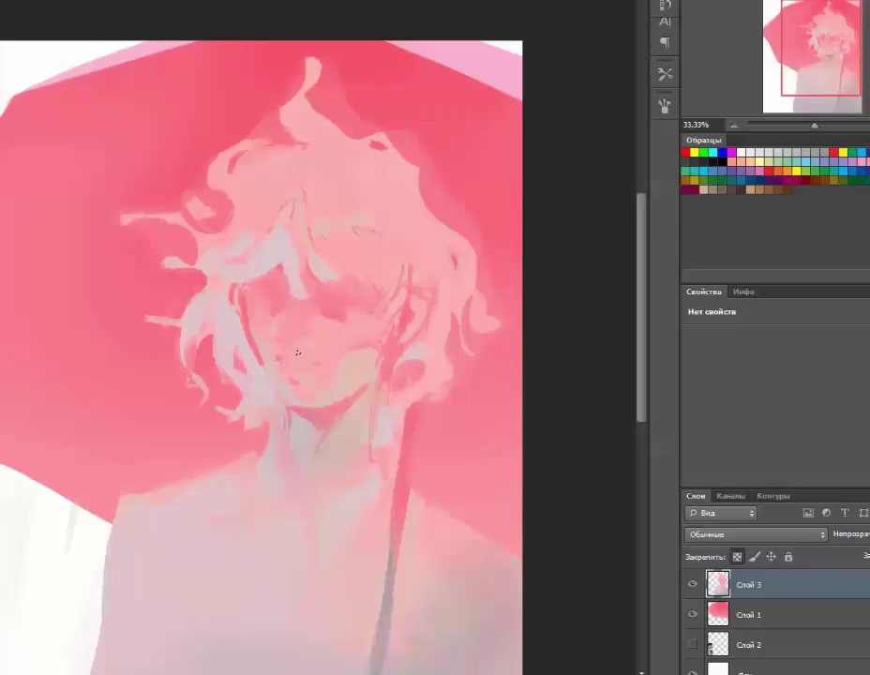
key(ctrl+plus)
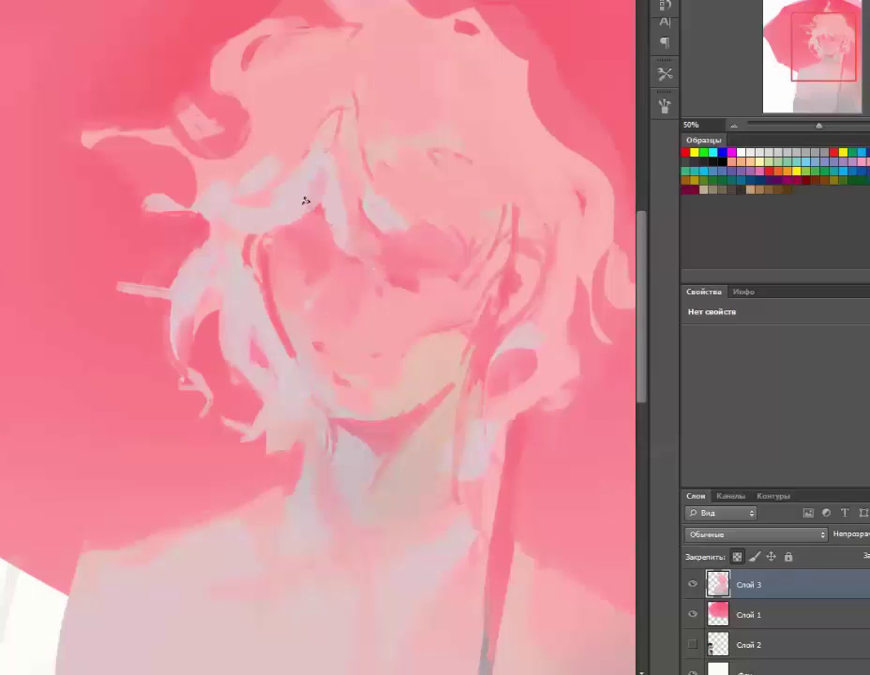
Step: Rework the face on Слой 3, smoothing the skin and blocking in new eye-socket, nose and chin shadows
scroll(355, 287, down, 3)
scroll(396, 335, up, 3)
scroll(308, 266, down, 1)
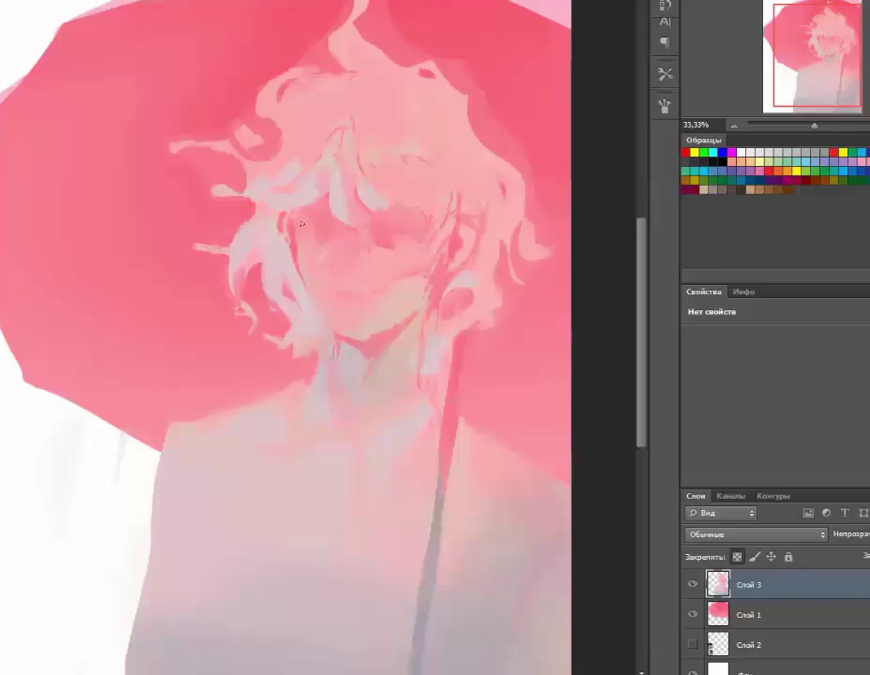
key(ctrl+minus)
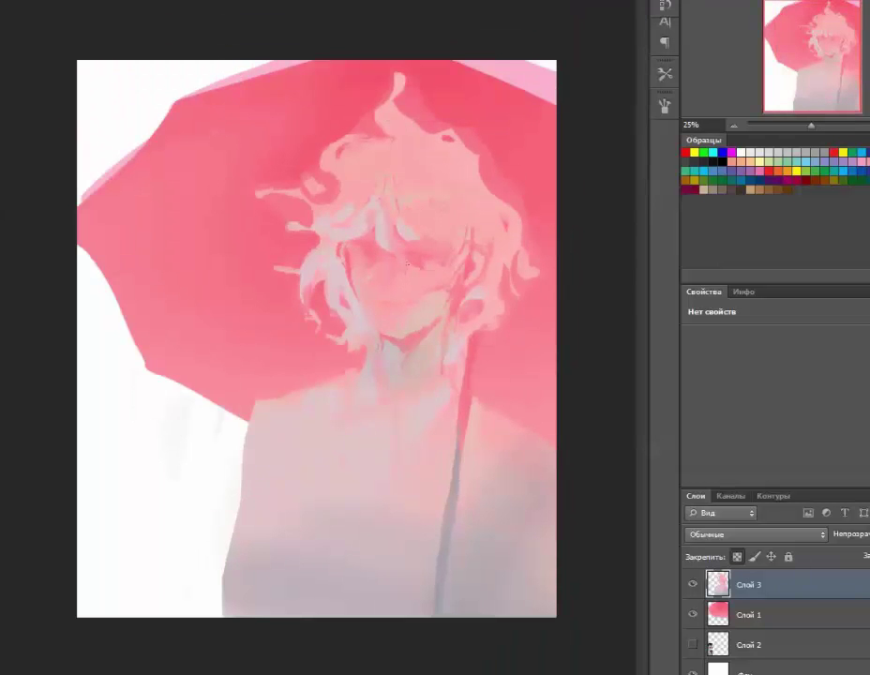
key(ctrl+plus)
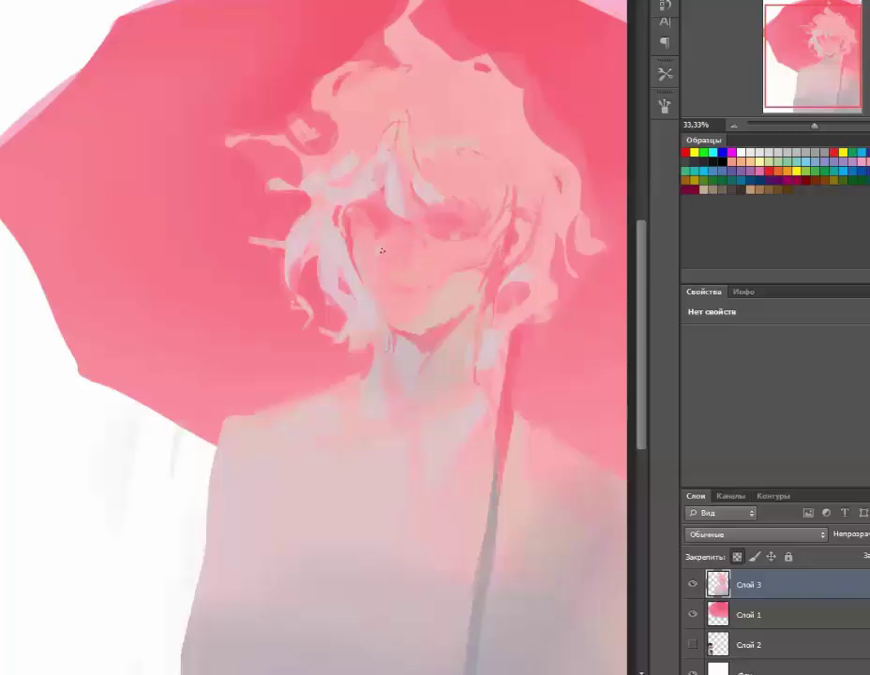
scroll(381, 250, down, 1)
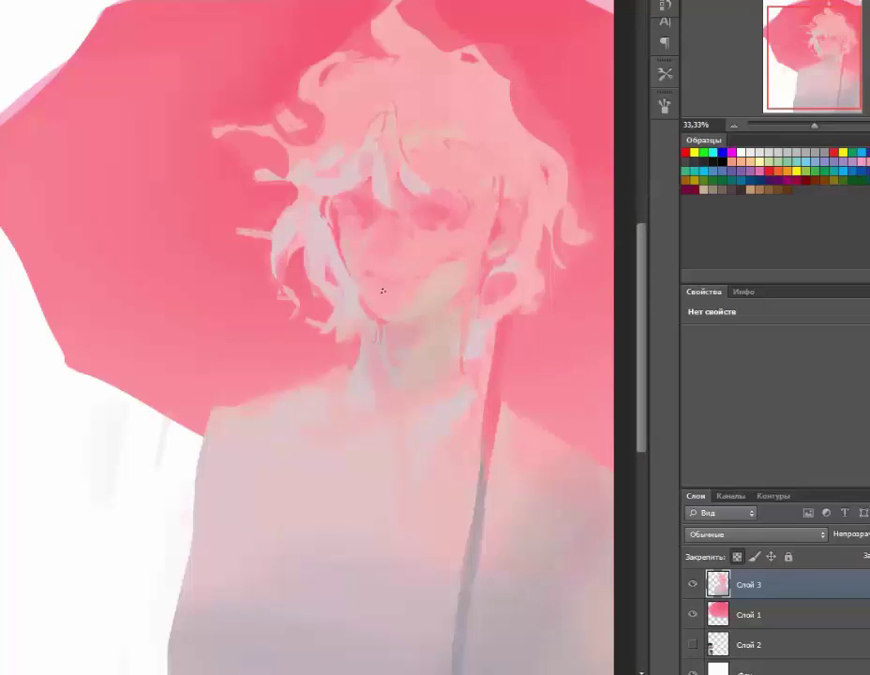
Step: Paint a thin smiling mouth line and darker contour strands through the fringe
drag(408, 278, 374, 281)
scroll(434, 184, up, 1)
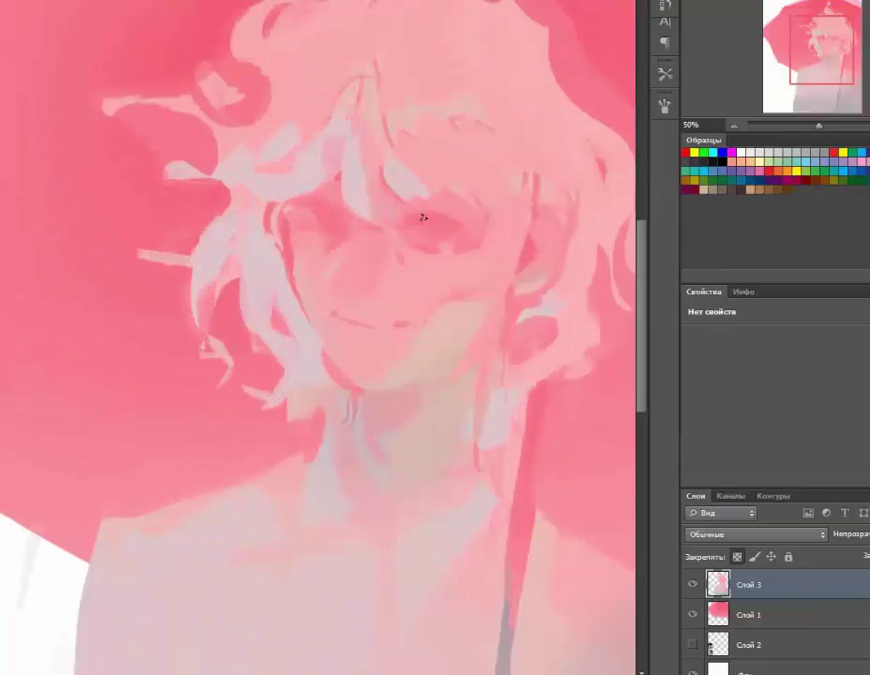
scroll(423, 218, down, 1)
mouse_move(371, 271)
mouse_down()
mouse_move(442, 242)
mouse_move(389, 233)
mouse_move(434, 257)
mouse_move(430, 200)
mouse_move(394, 271)
mouse_move(438, 214)
mouse_move(346, 141)
mouse_move(295, 237)
mouse_up()
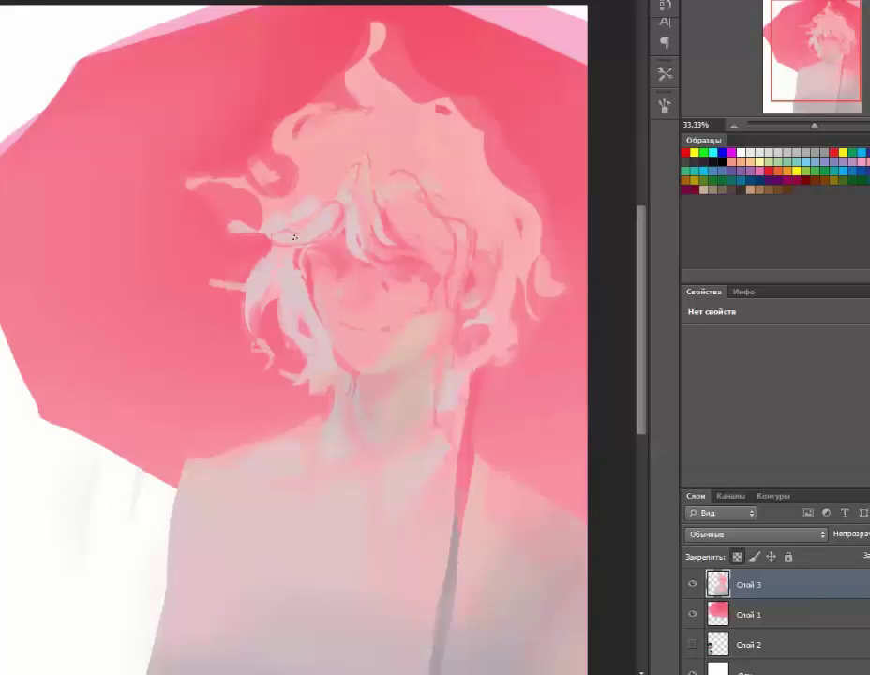
Step: Refine the eye shadows and the dark accents beneath the fringe
scroll(379, 196, down, 1)
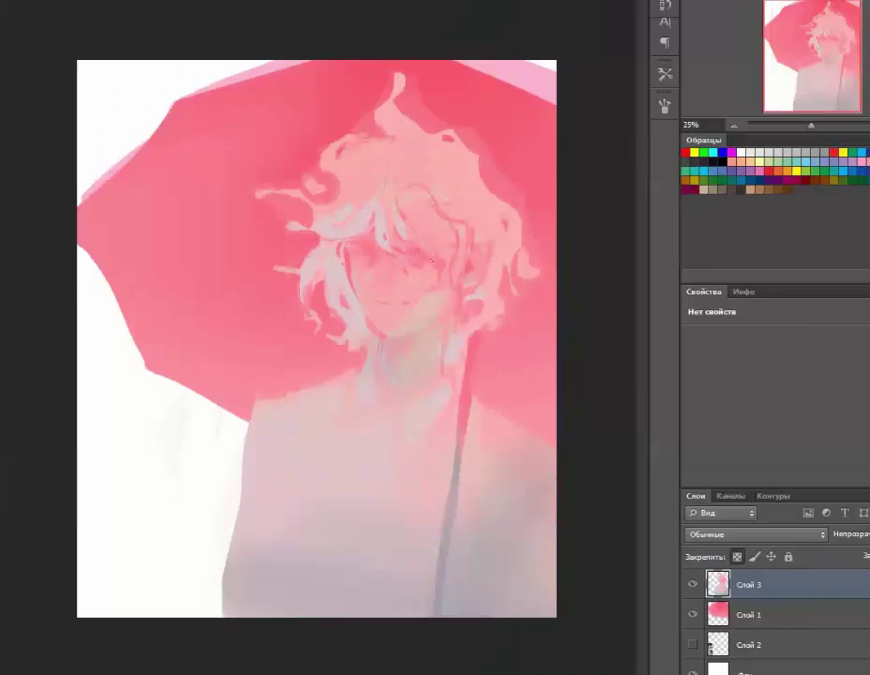
key(ctrl+plus)
key(ctrl+minus)
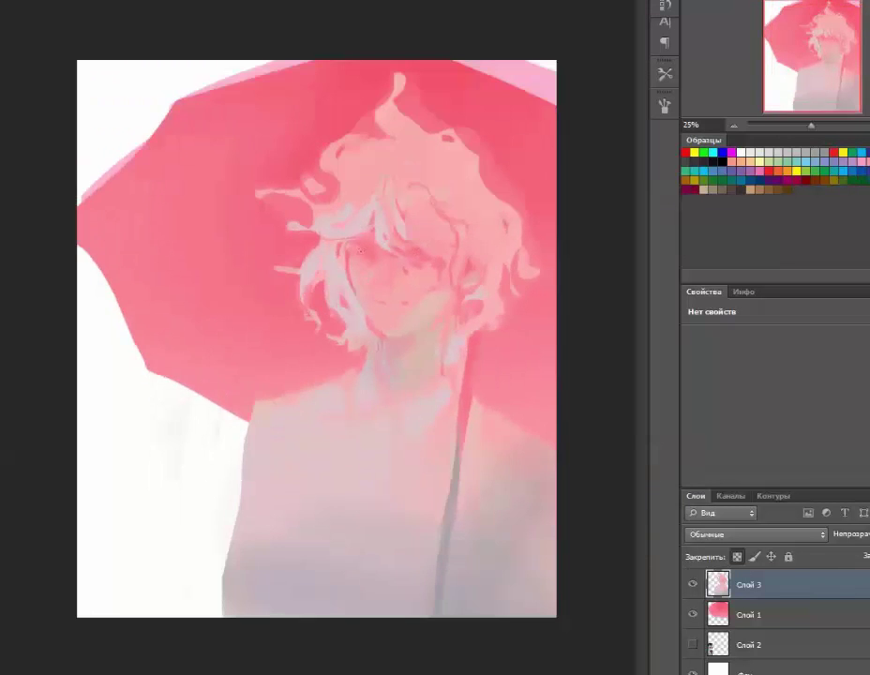
key(ctrl+plus)
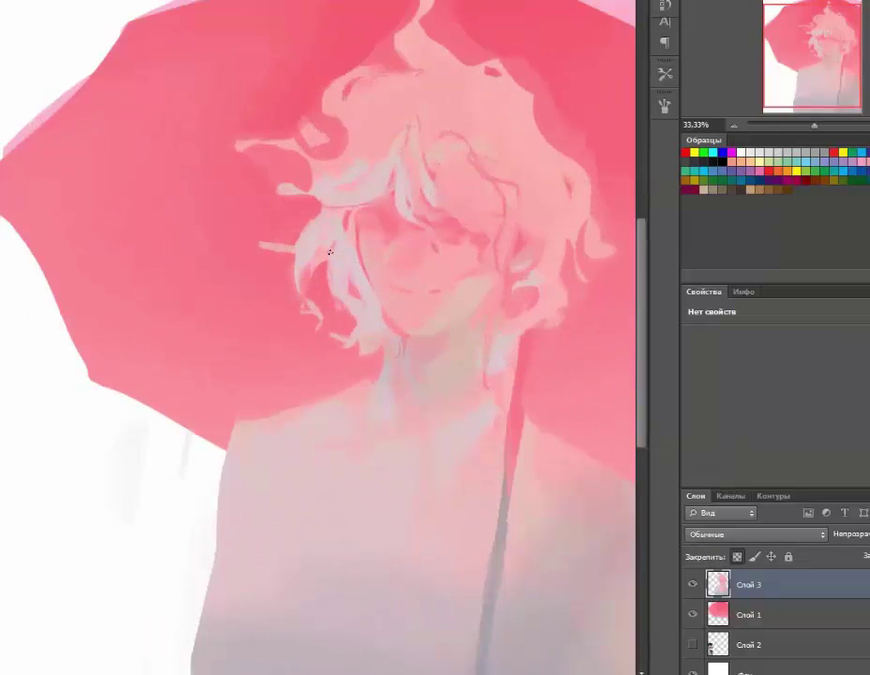
key(ctrl+minus)
Step: Save the painting as the Photoshop file Без имени-1-восстановлено.psd in the скетчи folder
key(ctrl+s)
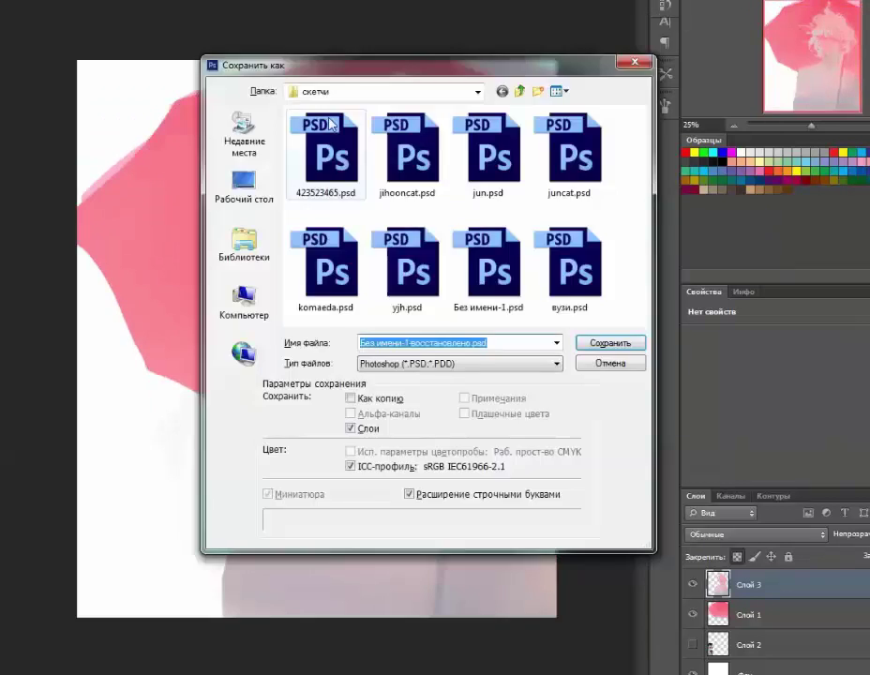
key(Return)
key(ctrl+plus)
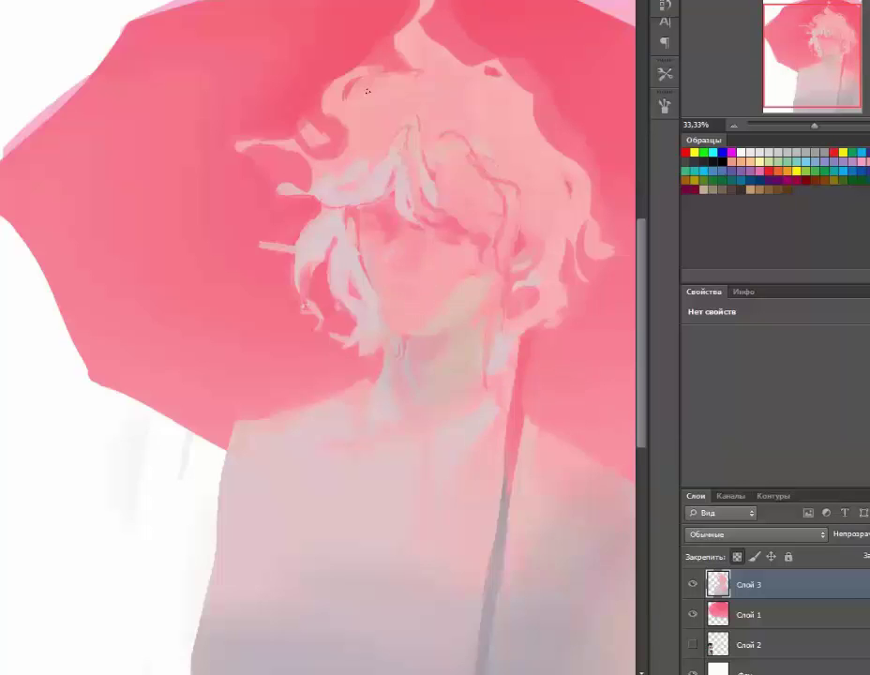
key(ctrl+minus)
mouse_move(339, 263)
mouse_down()
mouse_move(500, 252)
mouse_move(323, 188)
mouse_up()
key(ctrl+t)
key(Return)
key(ctrl+minus)
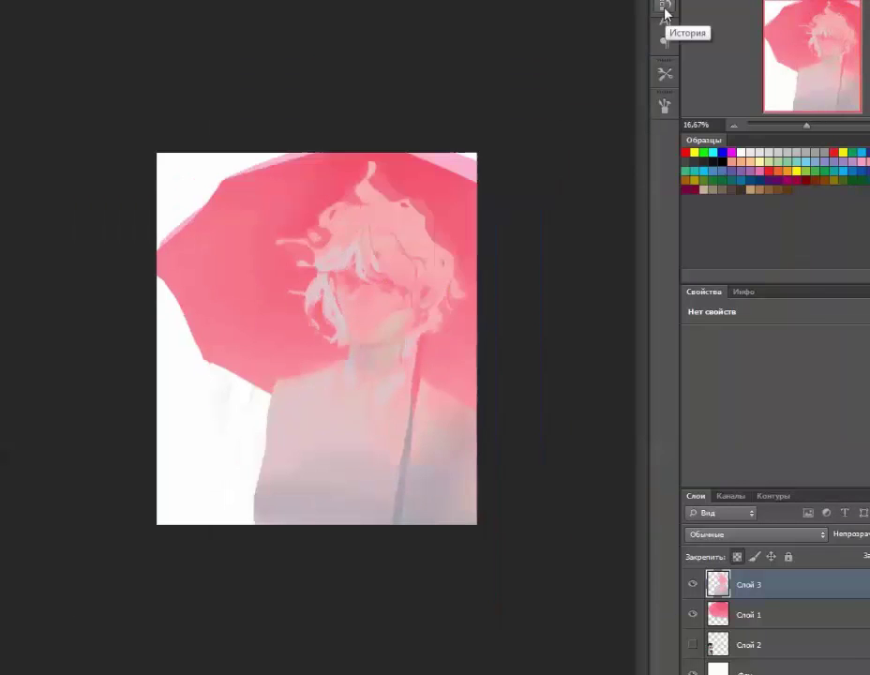
click(665, 11)
key(ctrl+alt+z)
key(ctrl+alt+z)
click(515, 92)
Step: Enlarge the brush and glaze soft pink over the hair, face edges and shoulder to blend them toward the umbrella
key(ctrl+plus)
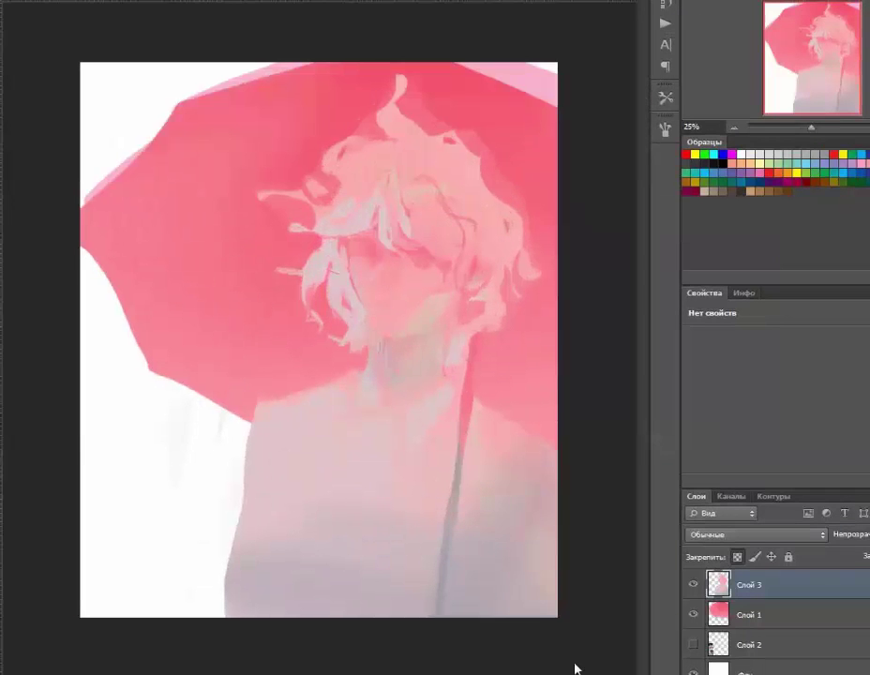
right_click(460, 361)
drag(600, 385, 623, 384)
click(398, 120)
drag(399, 120, 366, 216)
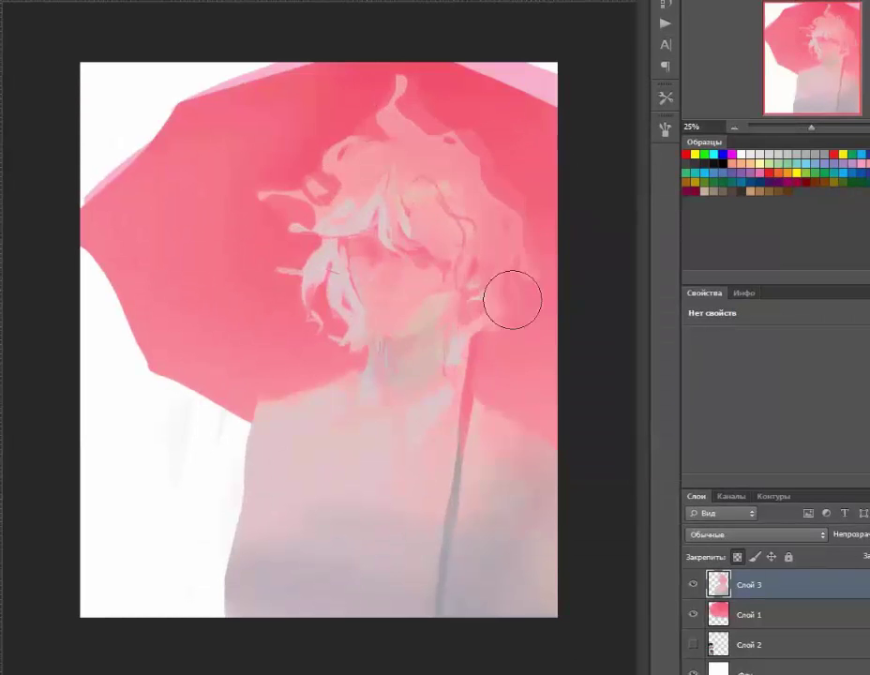
mouse_move(512, 299)
mouse_down()
mouse_move(431, 376)
mouse_move(361, 385)
mouse_up()
mouse_move(303, 365)
mouse_down()
mouse_move(431, 227)
mouse_move(320, 271)
mouse_up()
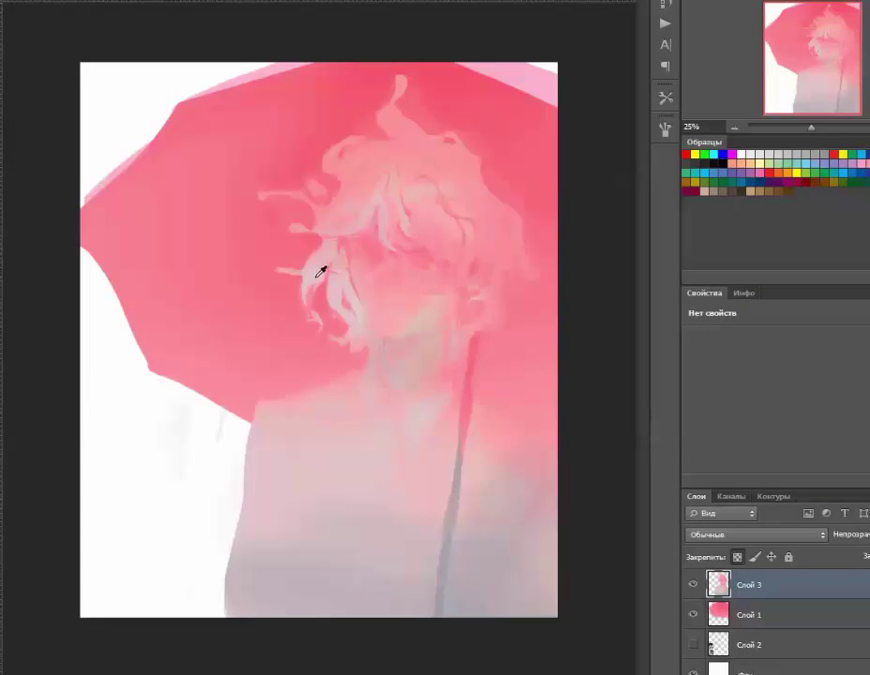
Step: Sample a light colour from the hair and paint pale strands over the fringe and side locks with a smaller brush
alt+click(353, 281)
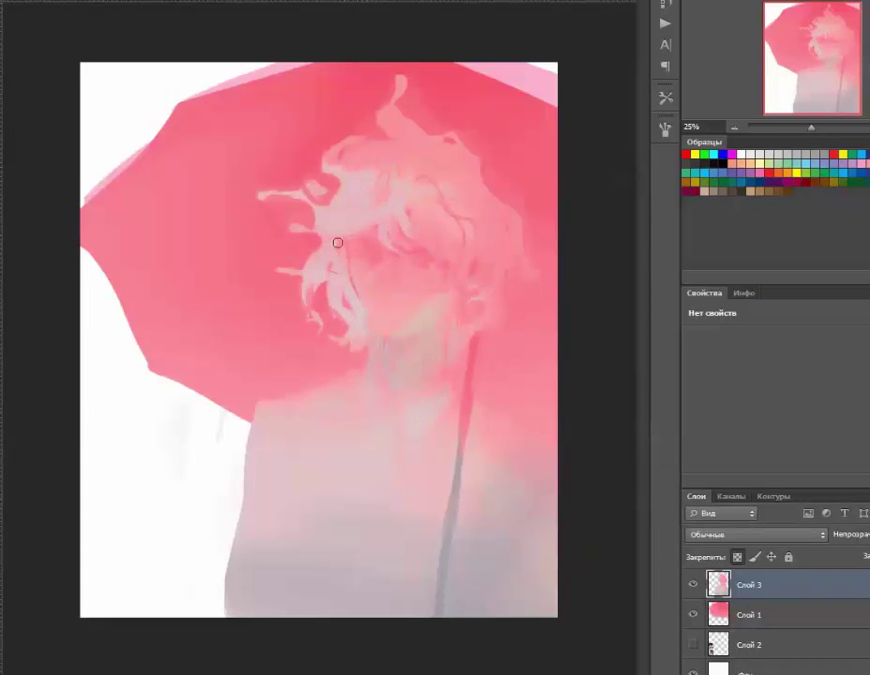
mouse_move(359, 190)
mouse_down()
mouse_move(489, 236)
mouse_move(504, 219)
mouse_move(487, 206)
mouse_move(506, 273)
mouse_move(505, 232)
mouse_move(488, 241)
mouse_move(462, 201)
mouse_move(426, 219)
mouse_move(448, 261)
mouse_move(499, 296)
mouse_up()
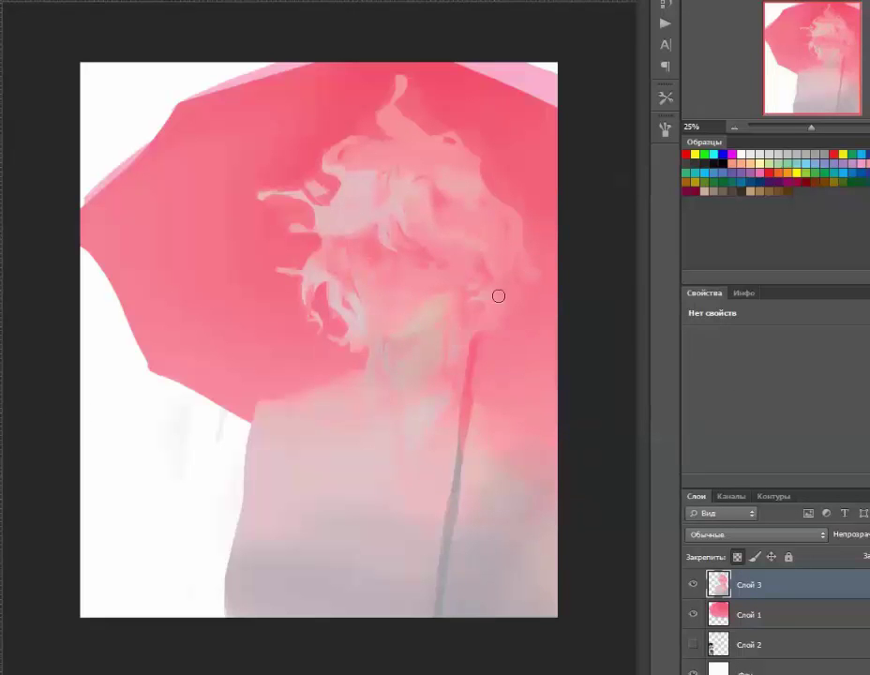
key(bracketleft)
key(bracketleft)
key(bracketleft)
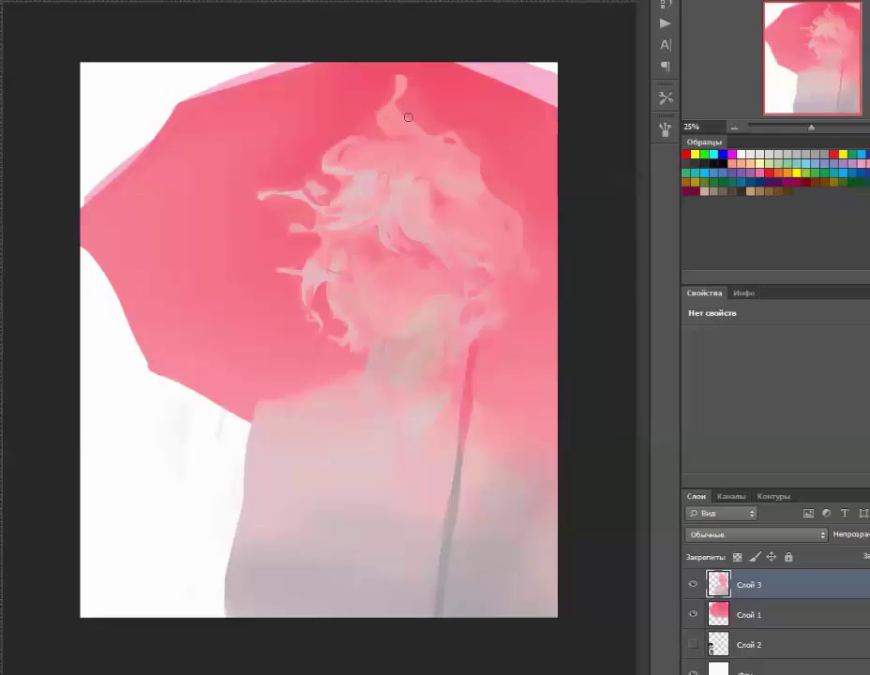
Step: Choose a hard round brush and refine the hair locks and the shadows under the fringe on Слой 3
key(ctrl+plus)
right_click(222, 343)
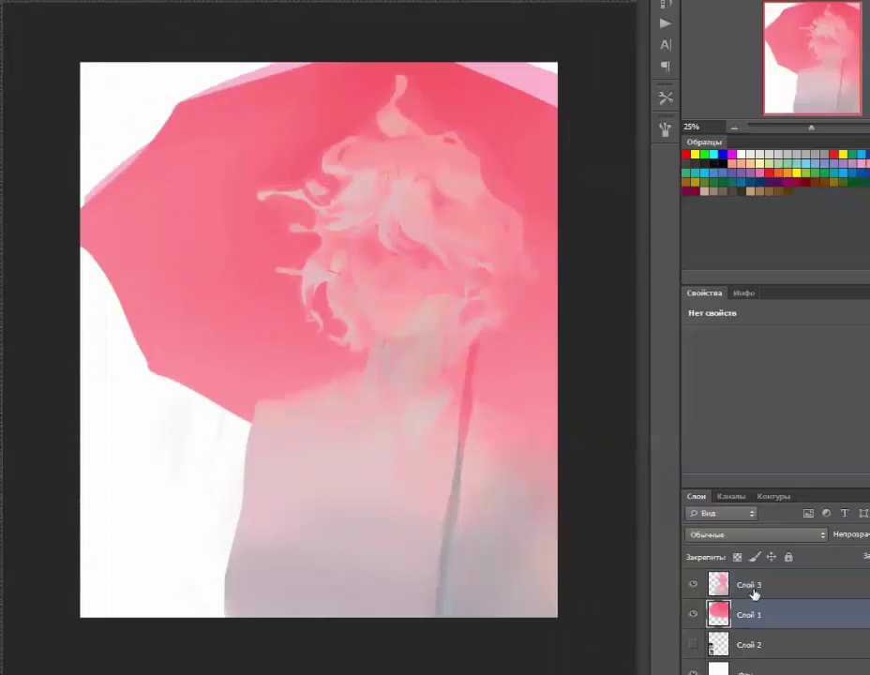
key(ctrl+plus)
key(ctrl+plus)
right_click(368, 341)
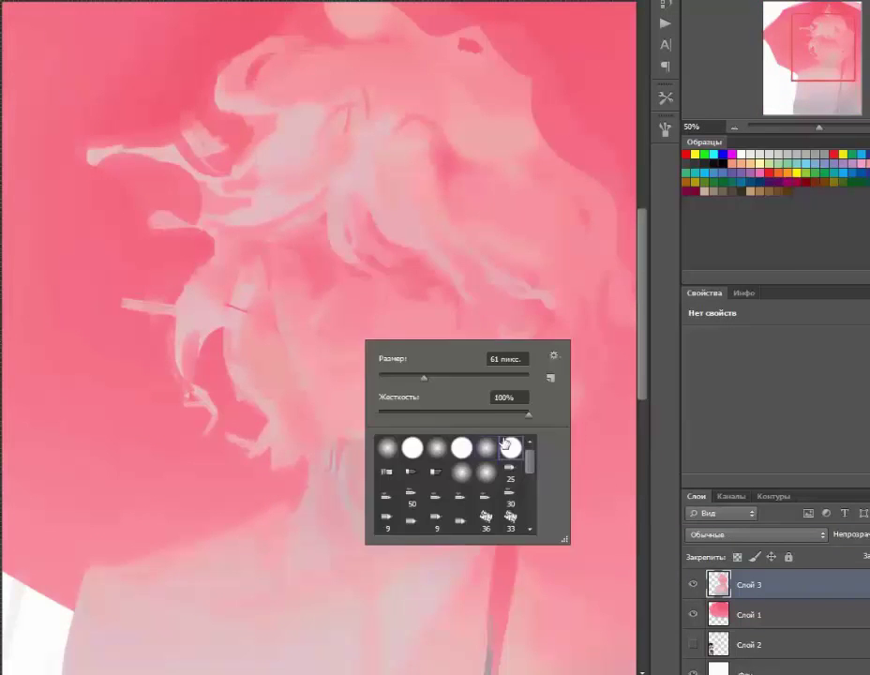
double_click(504, 443)
right_click(375, 299)
key(Return)
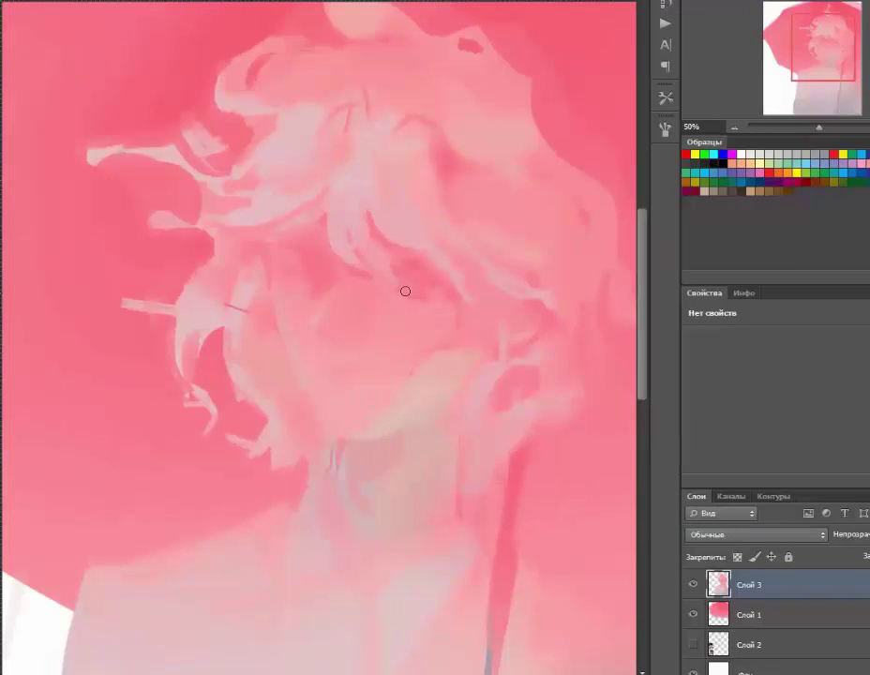
key(ctrl+minus)
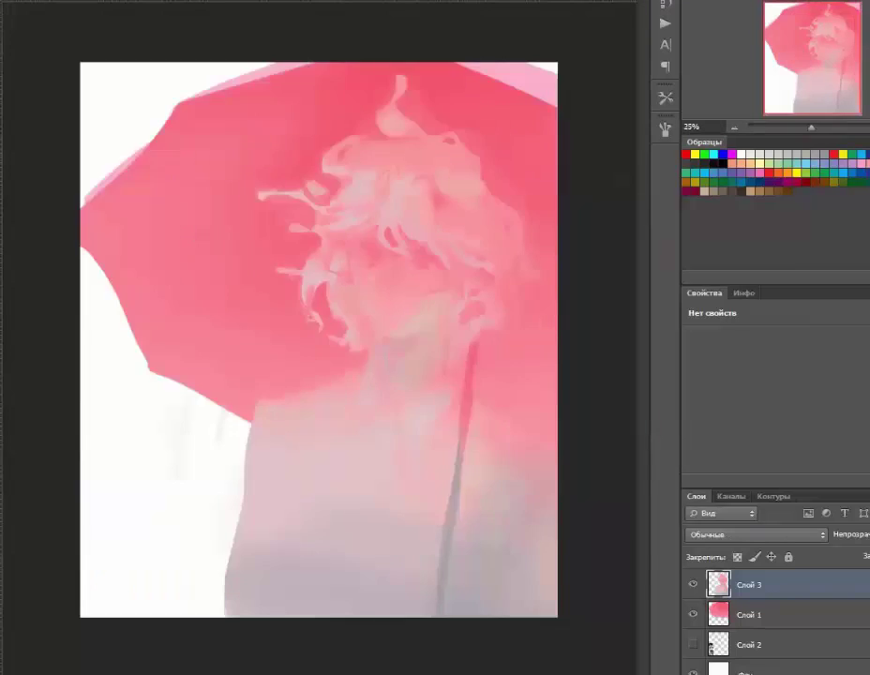
Step: Add a hidden Black & White adjustment layer and a Selective Color layer for magentas and reds, comparing the image with and without it
key(ctrl+alt+shift+b)
click(695, 586)
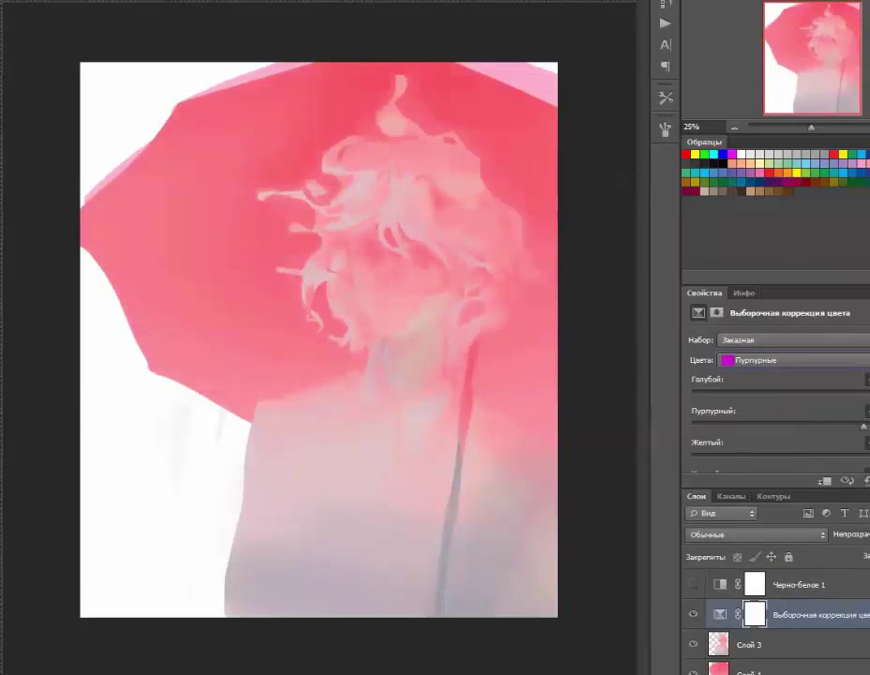
click(693, 614)
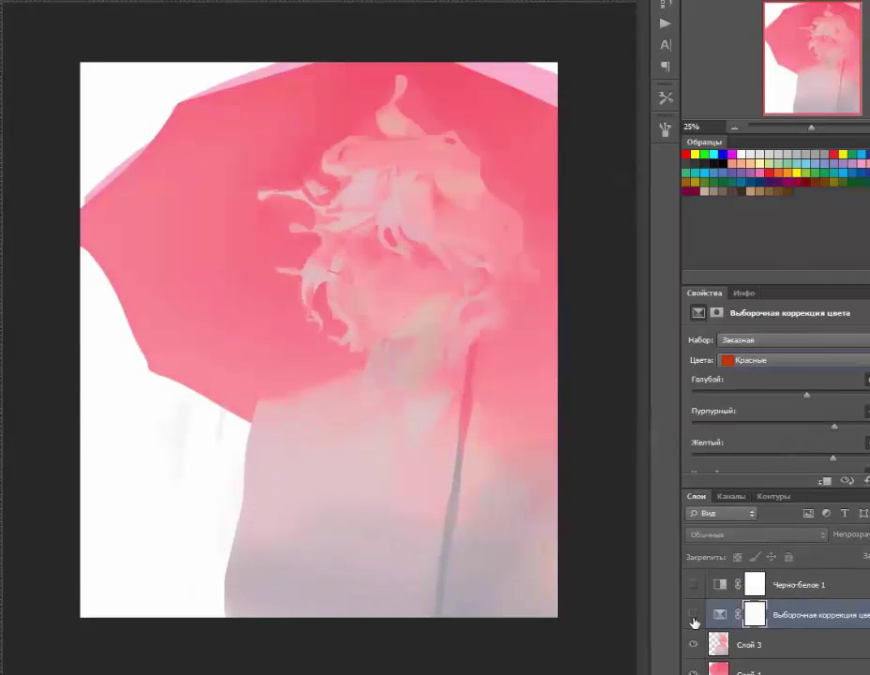
click(693, 614)
Step: Add a Hue/Saturation adjustment layer above the Selective Color layer and reselect the Selective Color layer
click(825, 670)
click(824, 500)
click(796, 643)
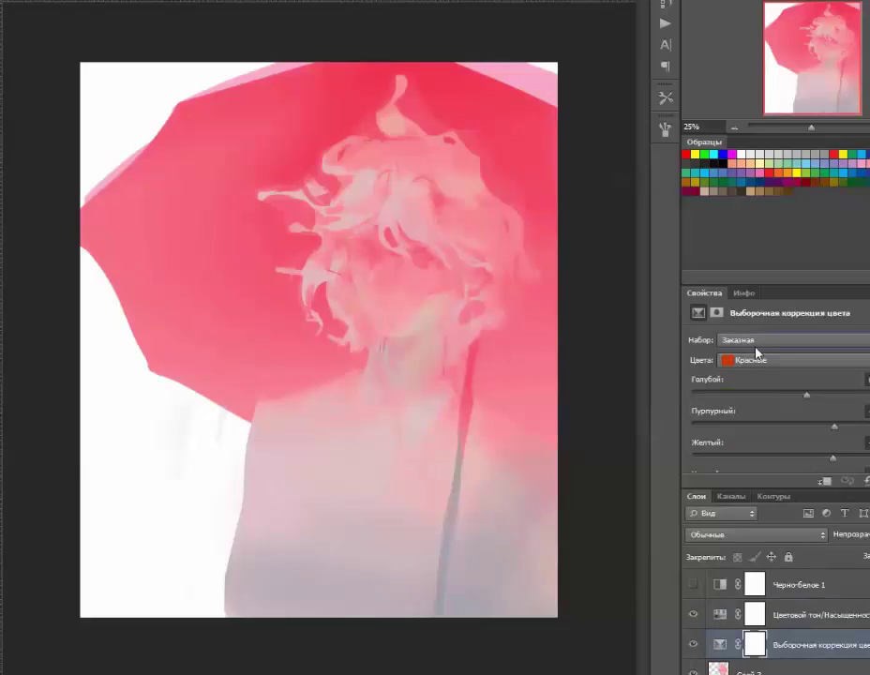
Step: Merge the colour adjustments with the figure and umbrella layers, and check the tonal values through the Black & White layer
scroll(796, 638, down, 3)
right_click(750, 584)
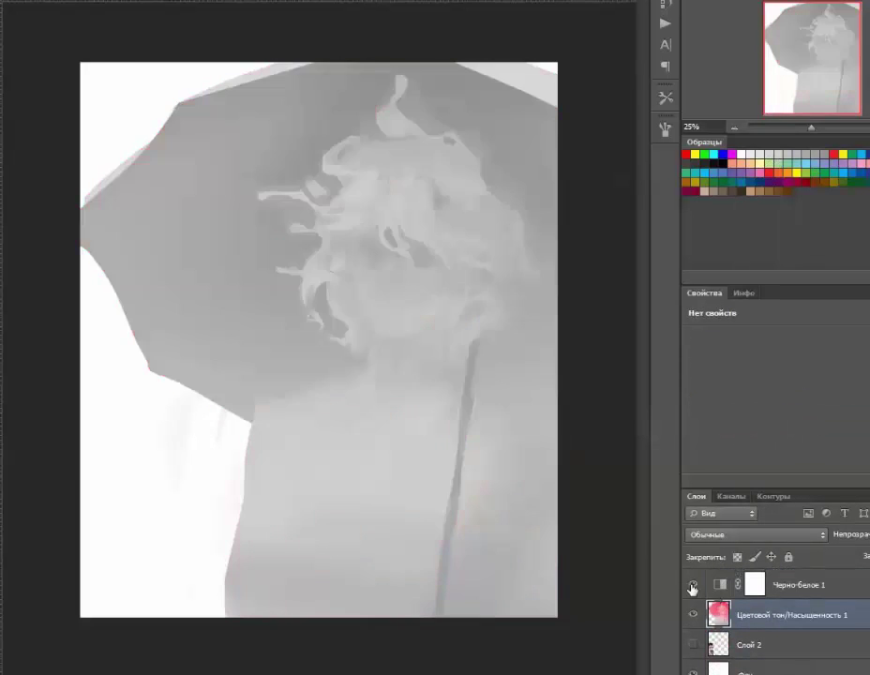
click(691, 587)
Step: Paint darker pink eyelid lines, eye shadows and a jaw-side shadow on the merged layer
scroll(334, 301, up, 2)
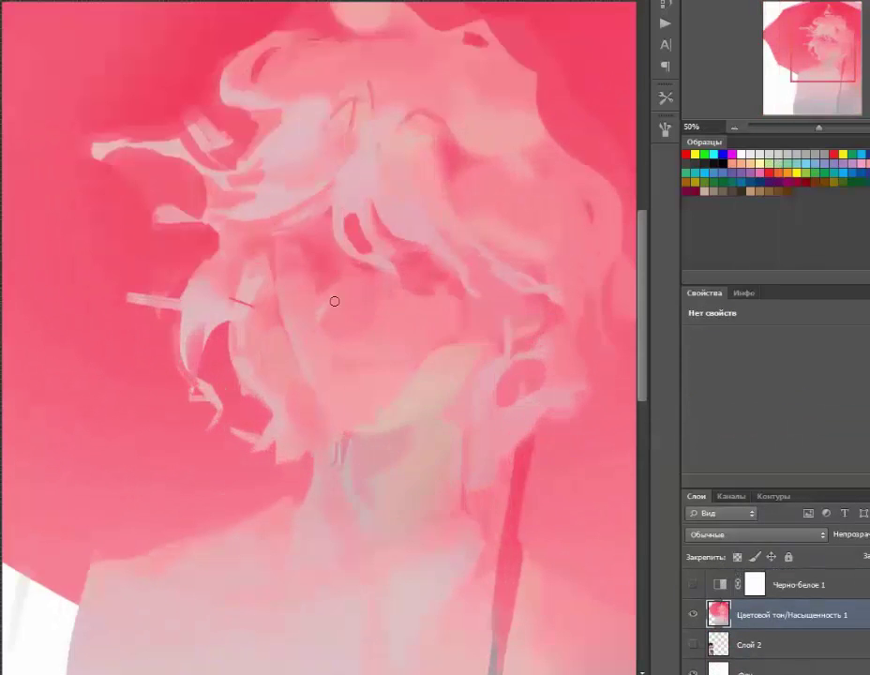
right_click(334, 301)
key(Escape)
scroll(340, 201, down, 1)
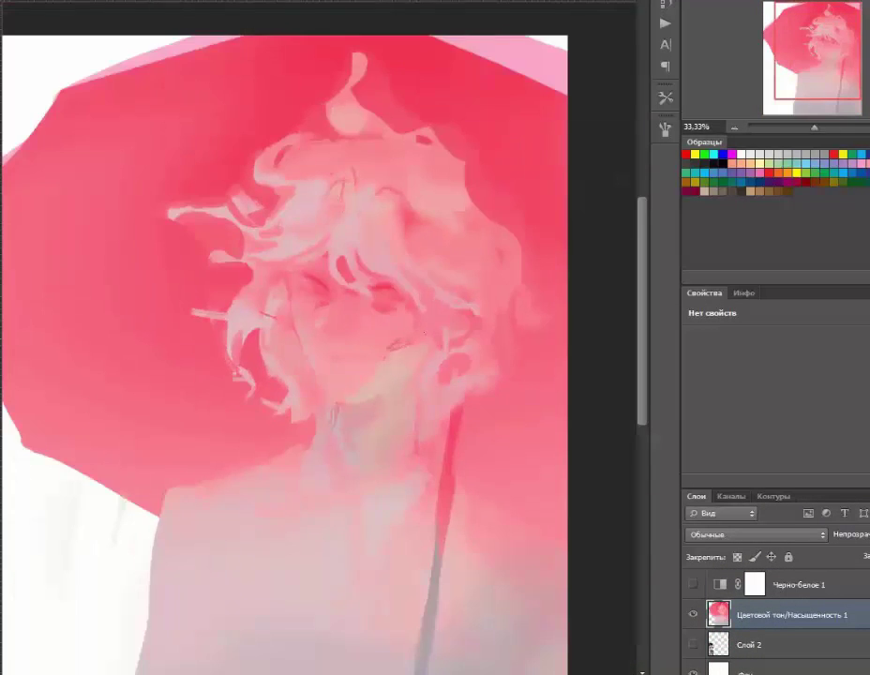
scroll(520, 272, up, 2)
scroll(471, 310, down, 1)
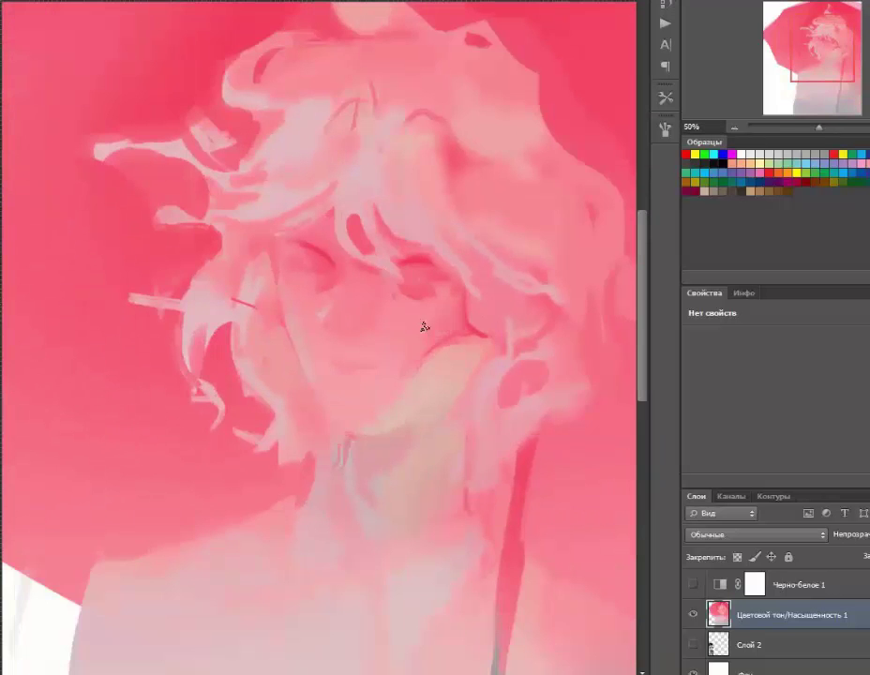
Step: Step back in the history to remove the last dark strokes beside the cheek
scroll(422, 327, down, 1)
click(665, 5)
click(644, 26)
scroll(394, 394, up, 1)
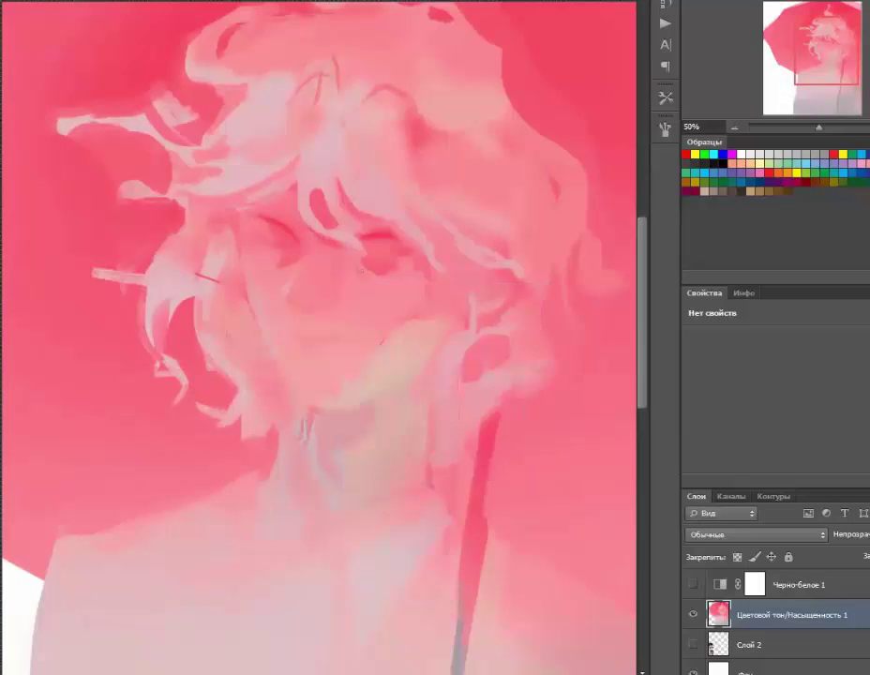
Step: Switch brushes and paint a darker pink gap beneath the light strands between the eye and ear
scroll(264, 186, down, 1)
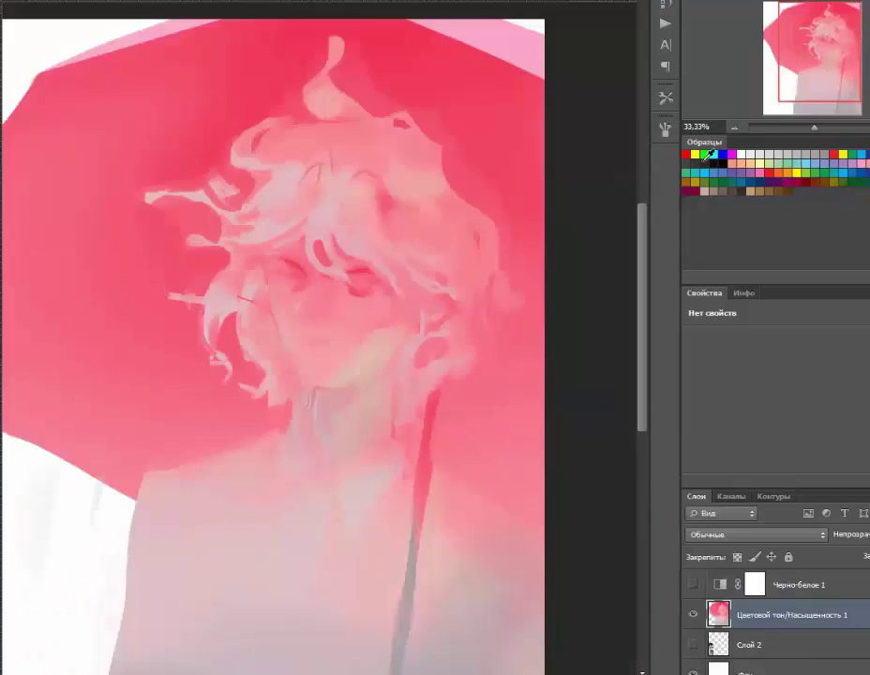
scroll(399, 239, up, 1)
right_click(399, 239)
key(Escape)
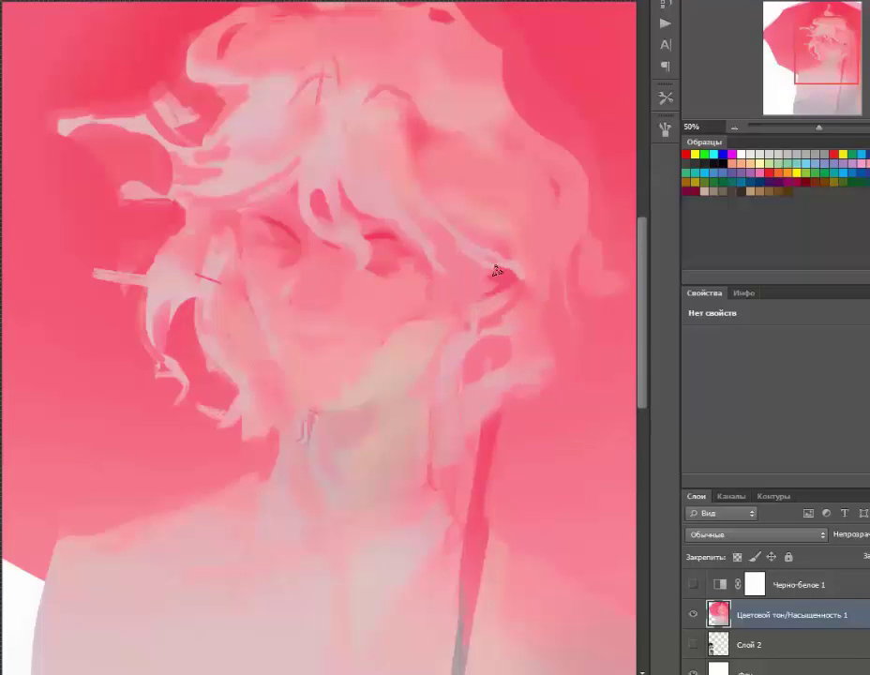
right_click(499, 304)
double_click(551, 418)
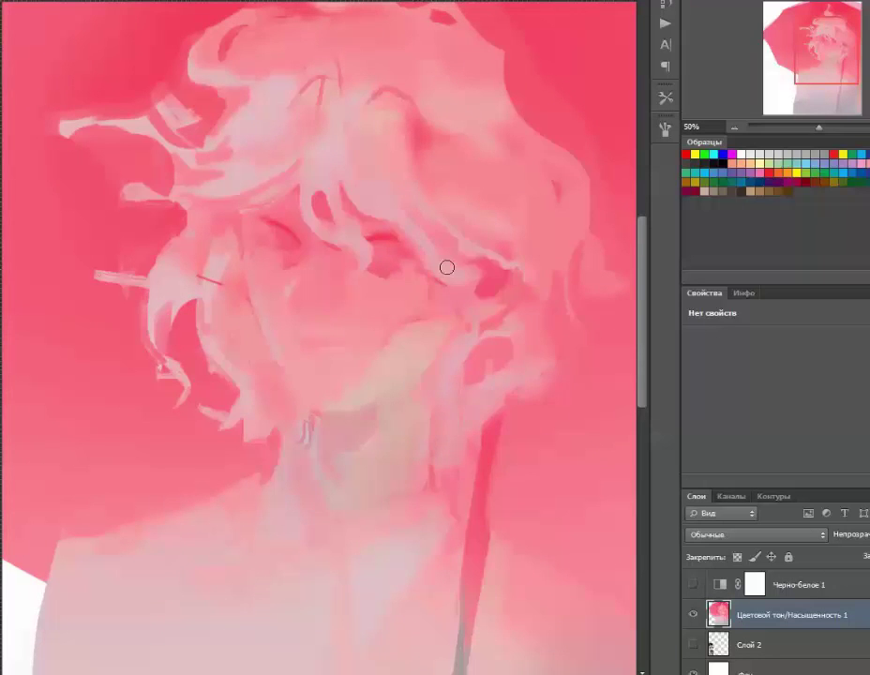
Step: Touch up the eye shading with a smaller brush and check the recent strokes in the history
key(bracketleft)
key(bracketleft)
key(ctrl+minus)
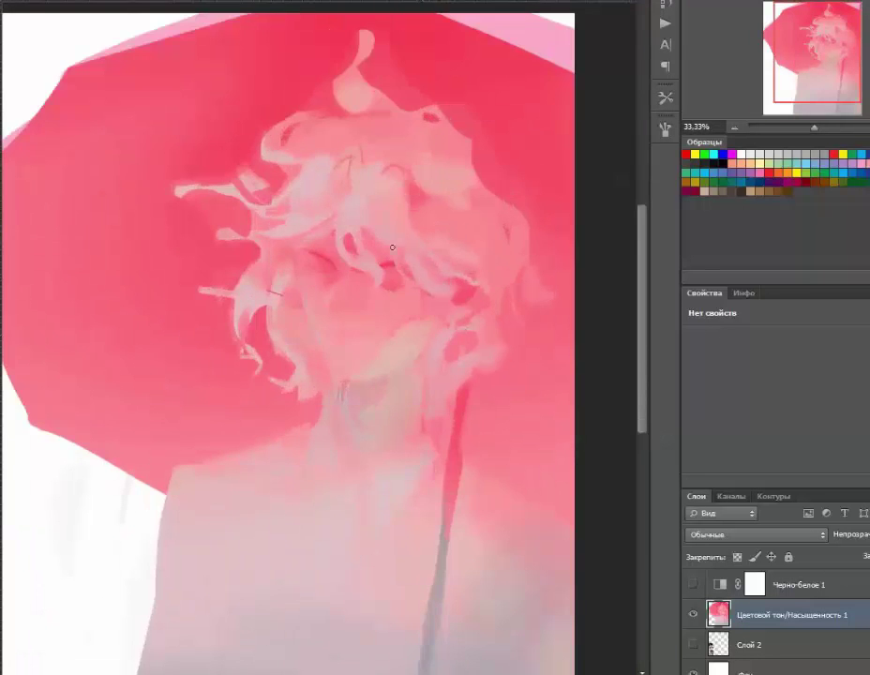
key(ctrl+plus)
key(ctrl+plus)
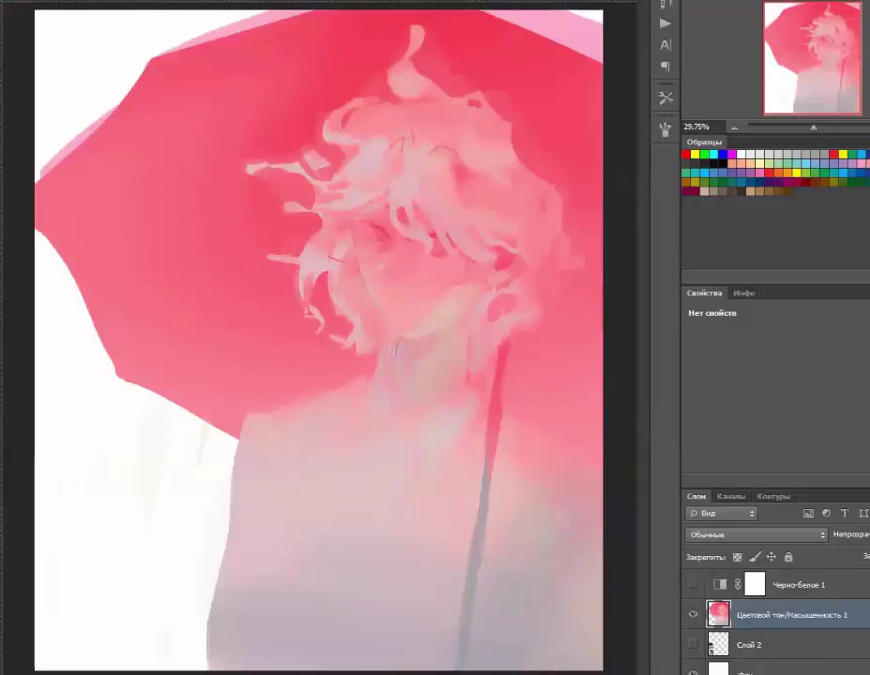
click(665, 5)
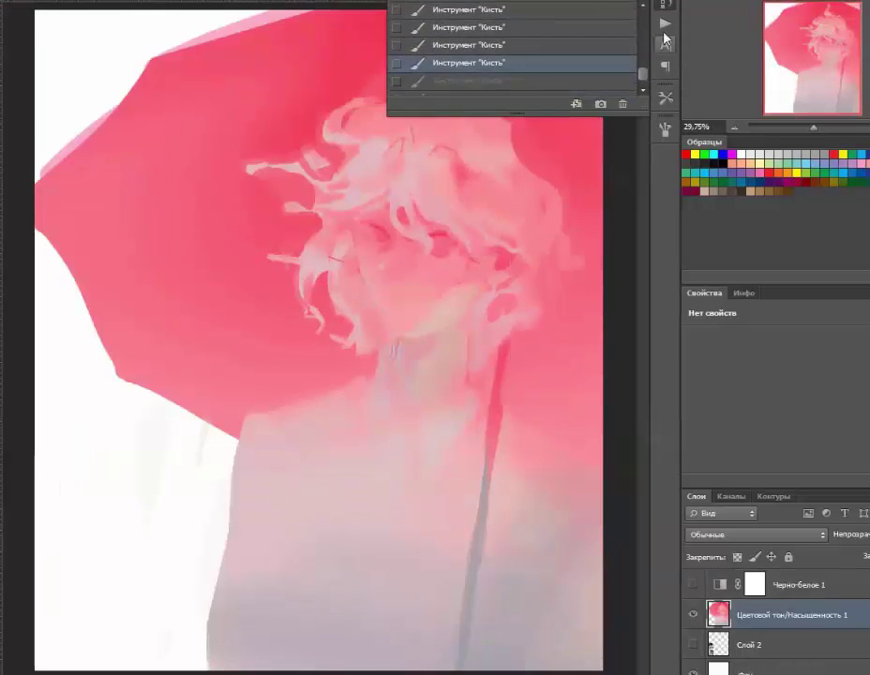
key(ctrl+plus)
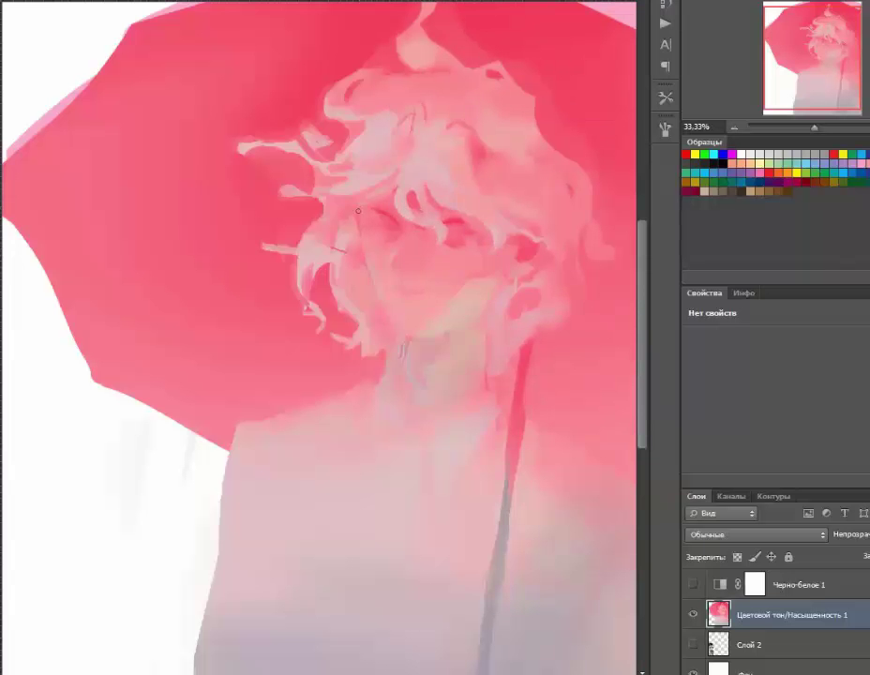
Step: Blend the fringe with a larger brush and reshape the stiff upper side locks into wavy, pointed curls
key(bracketright)
key(bracketright)
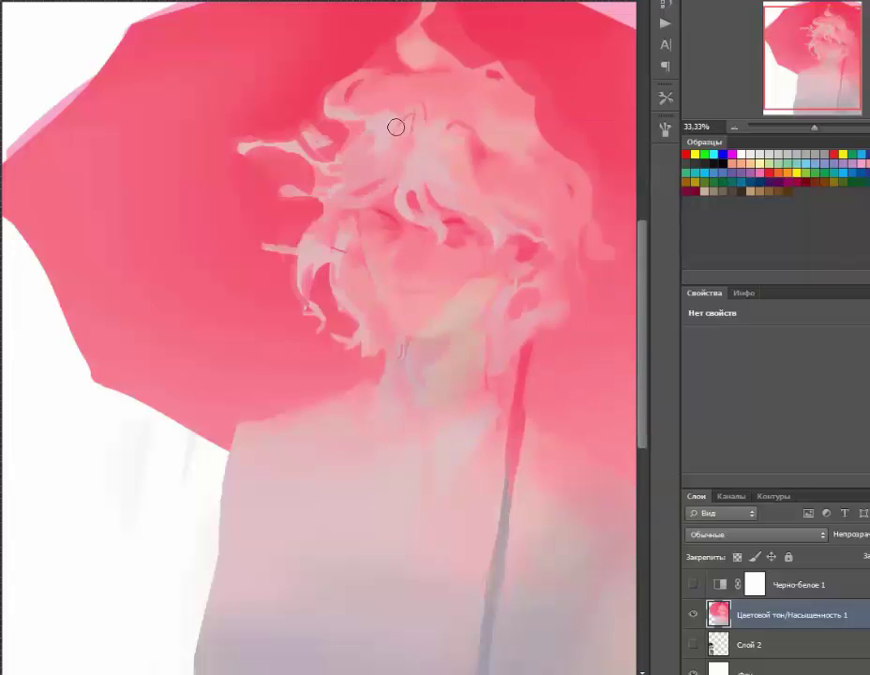
mouse_move(396, 127)
mouse_down()
mouse_move(322, 175)
mouse_move(287, 165)
mouse_move(234, 132)
mouse_move(330, 142)
mouse_move(414, 184)
mouse_move(375, 249)
mouse_up()
right_click(375, 249)
click(321, 191)
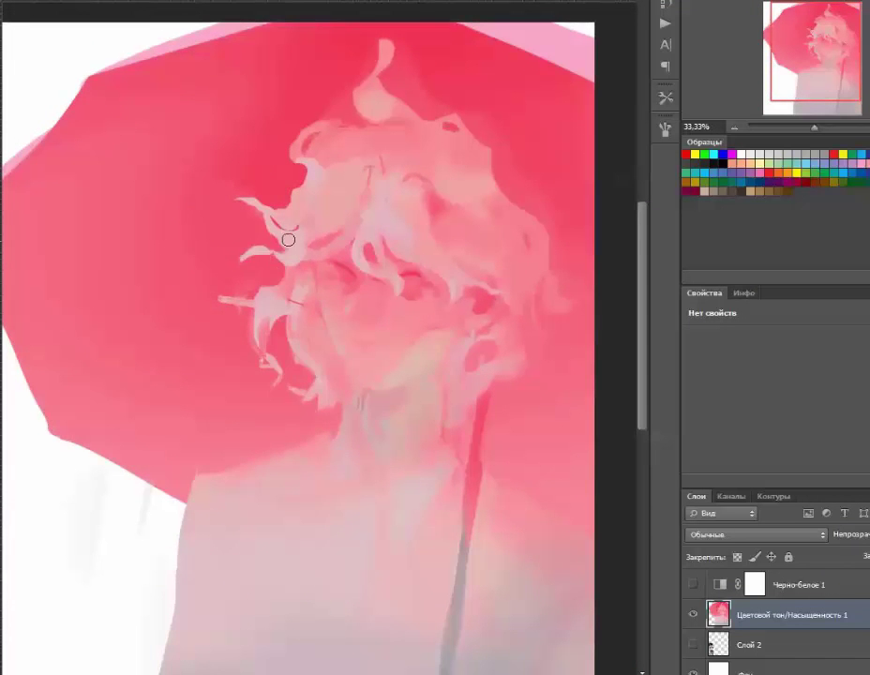
Step: Repaint the lower side locks as tapered curls and add a small flick on the opposite side of the crown
drag(288, 240, 212, 214)
right_click(194, 281)
click(166, 227)
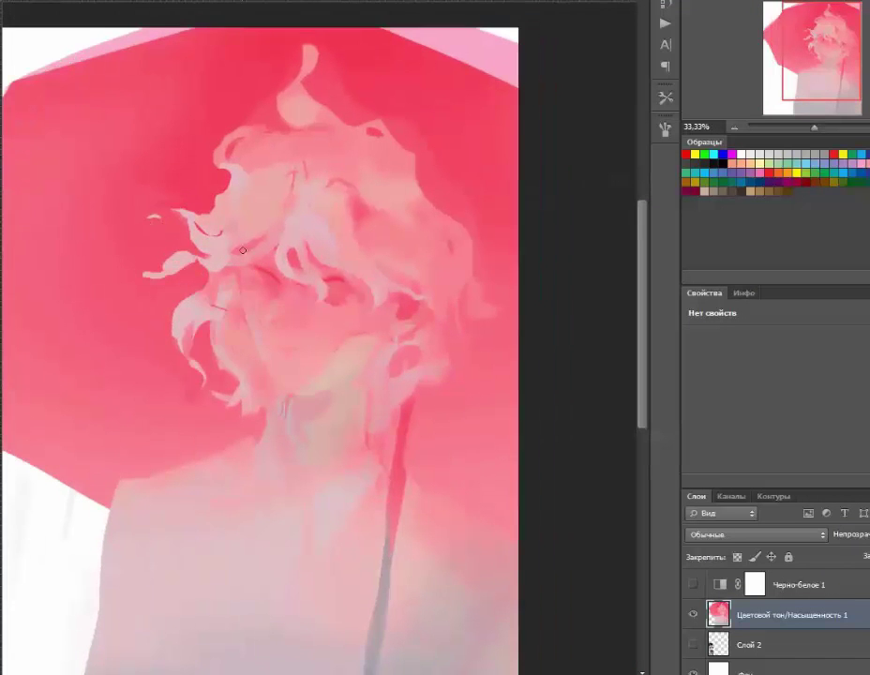
drag(241, 250, 275, 236)
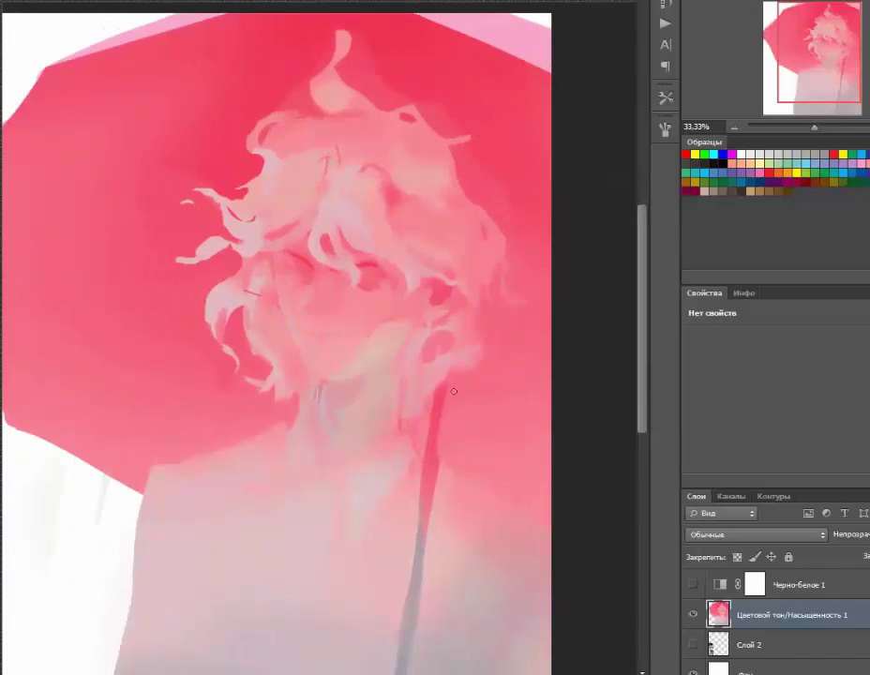
Step: Draw thin darker pink strand lines through the side locks on both sides of the face
right_click(431, 351)
click(460, 354)
drag(418, 328, 404, 361)
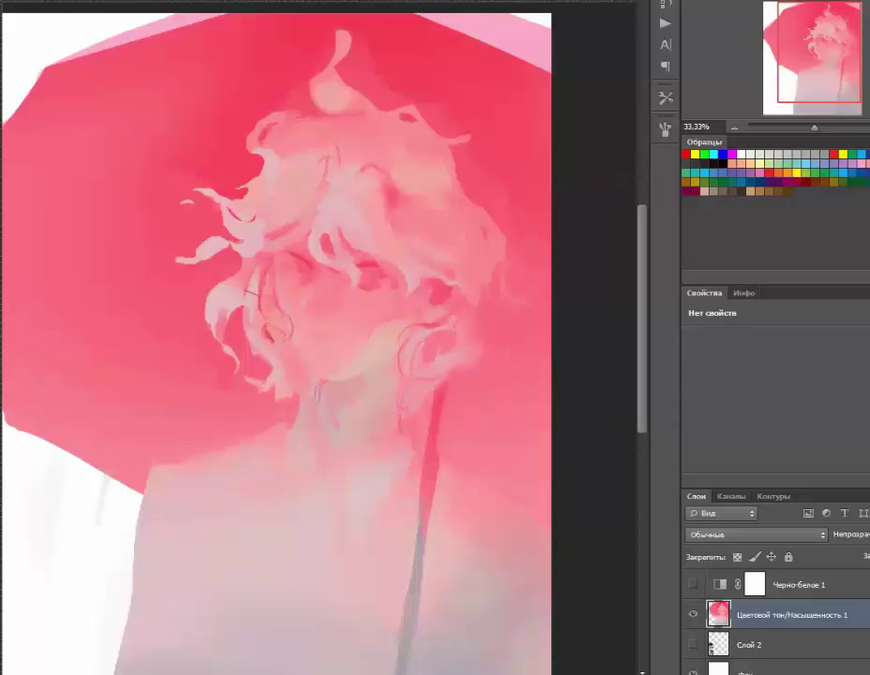
drag(284, 363, 282, 399)
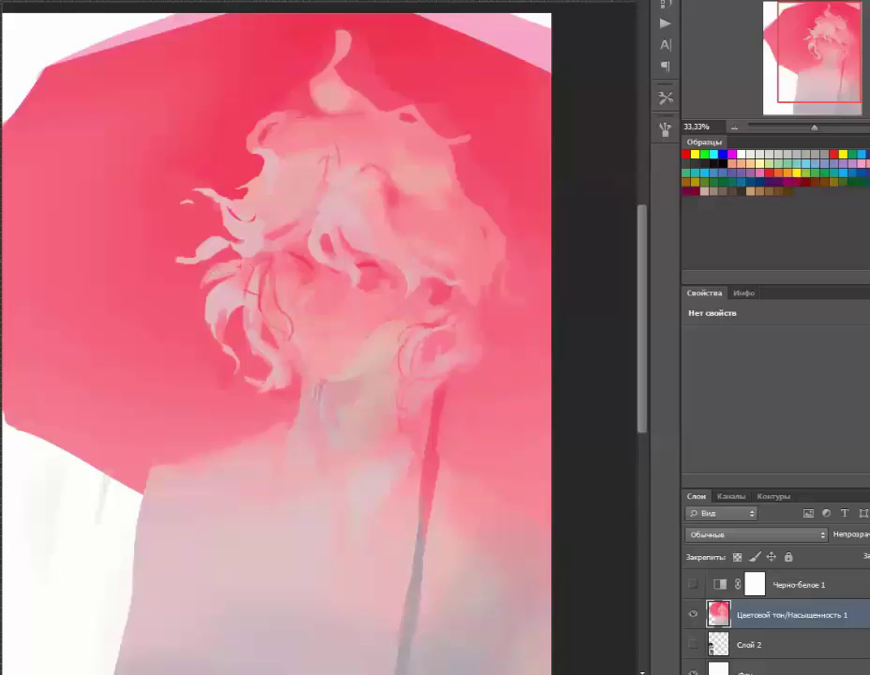
Step: Split the outer side locks into finer curls with darker gaps, checking the whole portrait and its history
key(ctrl+minus)
click(665, 5)
click(664, 7)
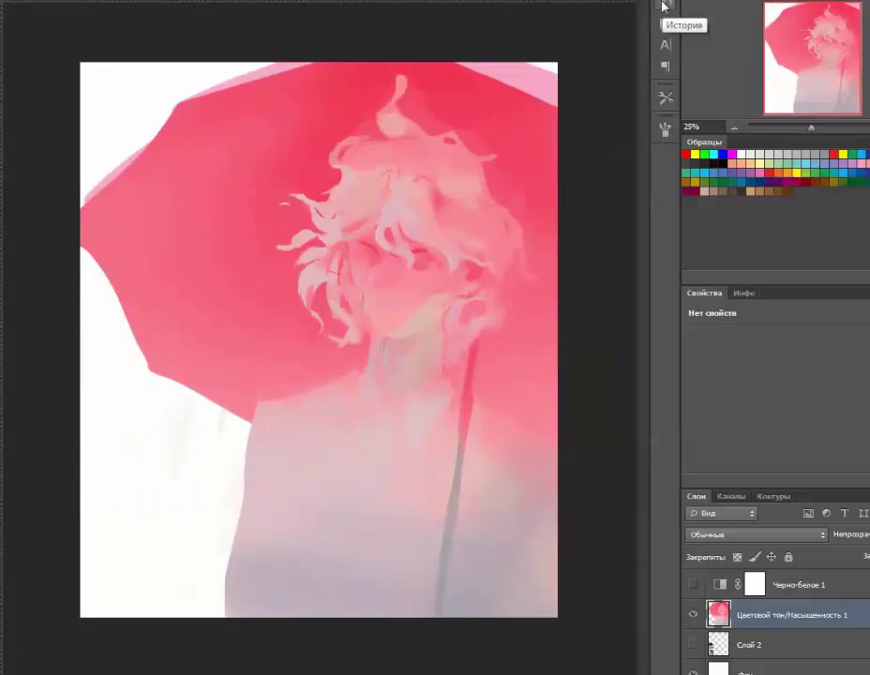
key(ctrl+plus)
scroll(428, 224, left, 3)
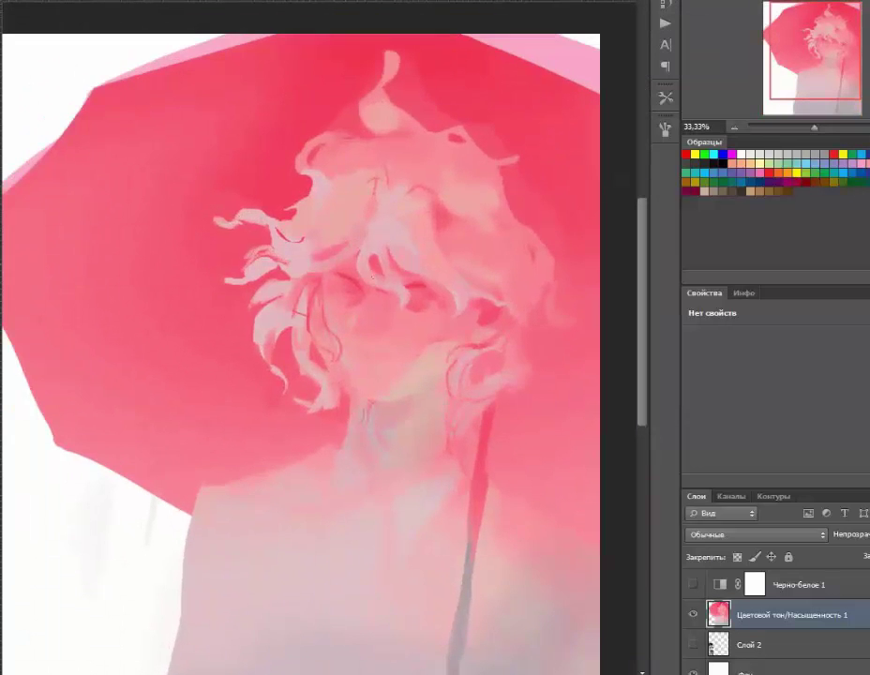
Step: Paint over the rough sketch lines above the forehead and blend the fringe into the crown
key(ctrl+minus)
key(ctrl+plus)
key(ctrl+plus)
drag(325, 260, 330, 161)
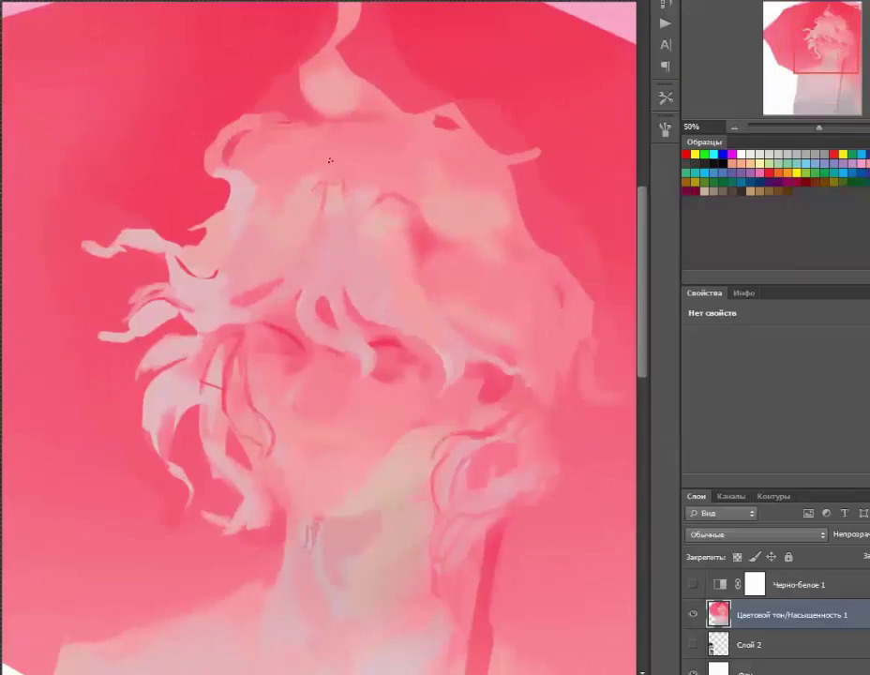
key(ctrl+minus)
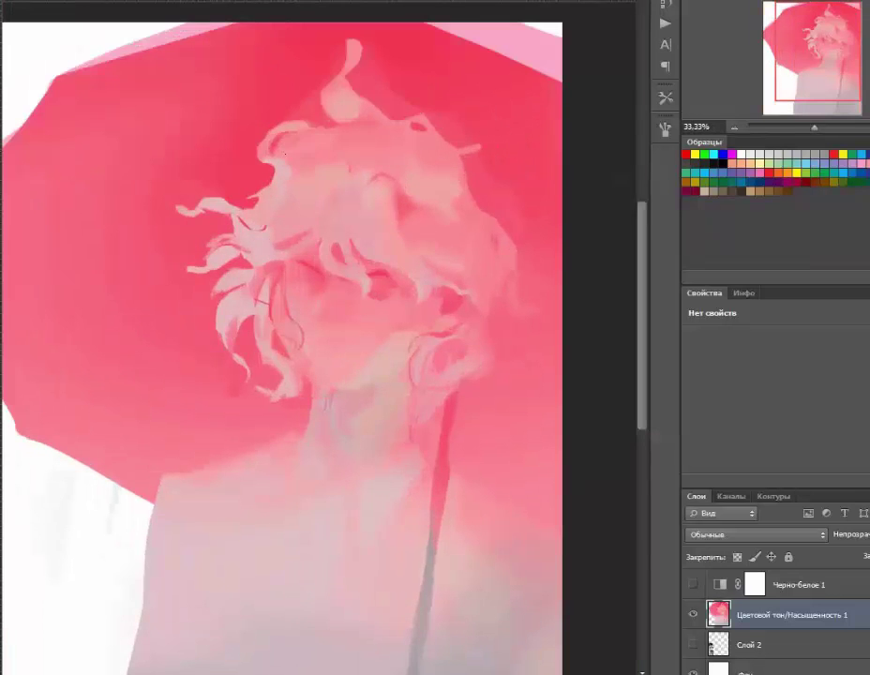
Step: Smooth the pink tones of the crown and draw darker lines dividing the central fringe strands
drag(384, 161, 429, 169)
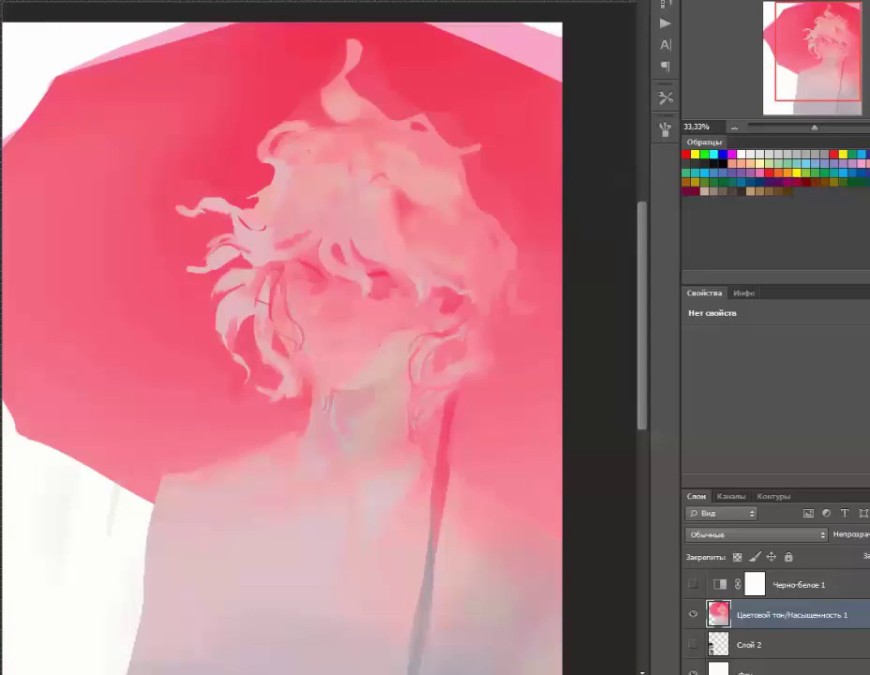
drag(225, 108, 204, 141)
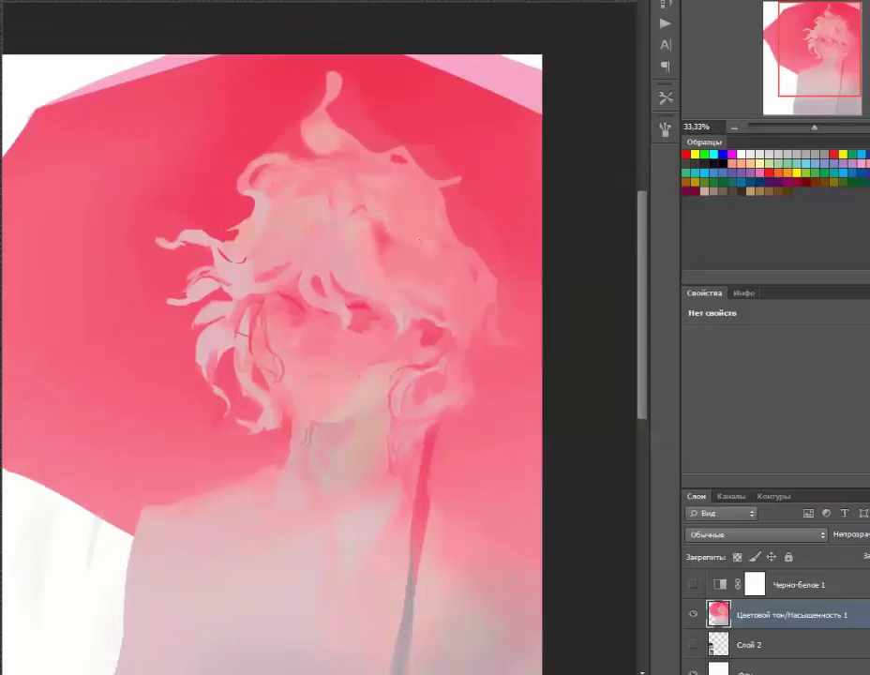
drag(449, 282, 473, 154)
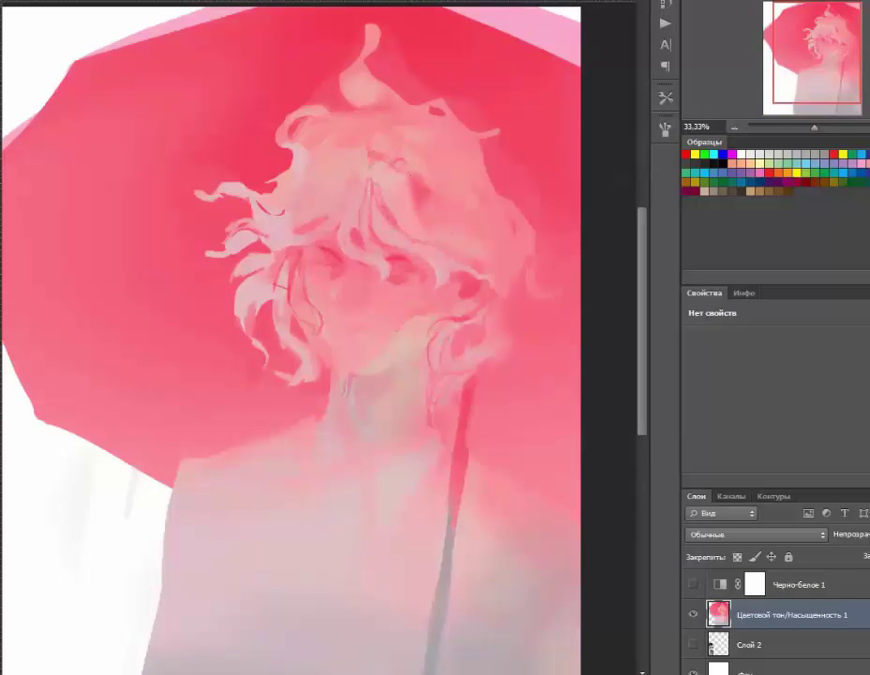
Step: Draw fine darker strand lines across the crown, topknot, fringe and far side of the hair
key(ctrl+minus)
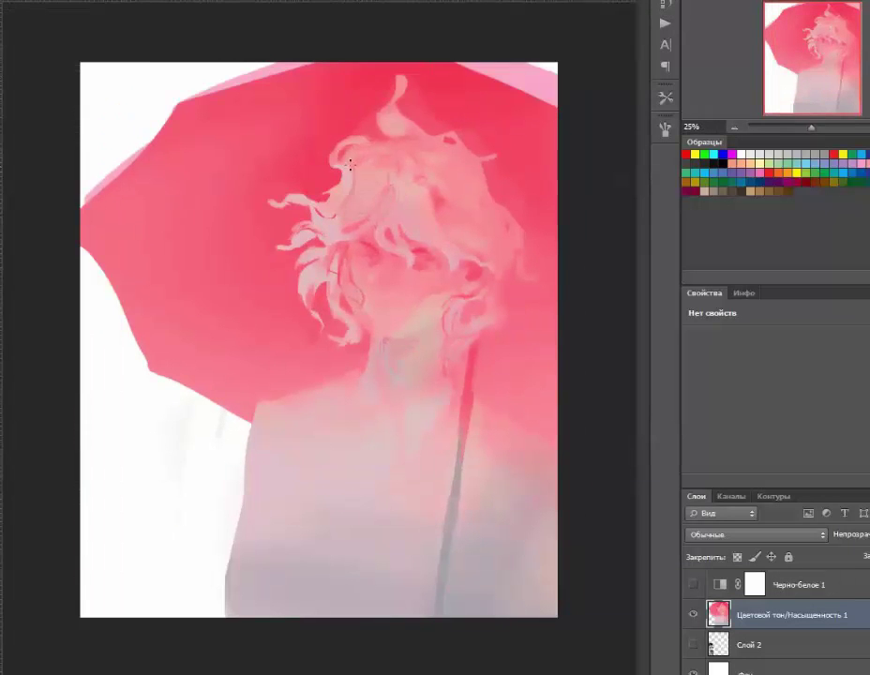
drag(399, 138, 427, 116)
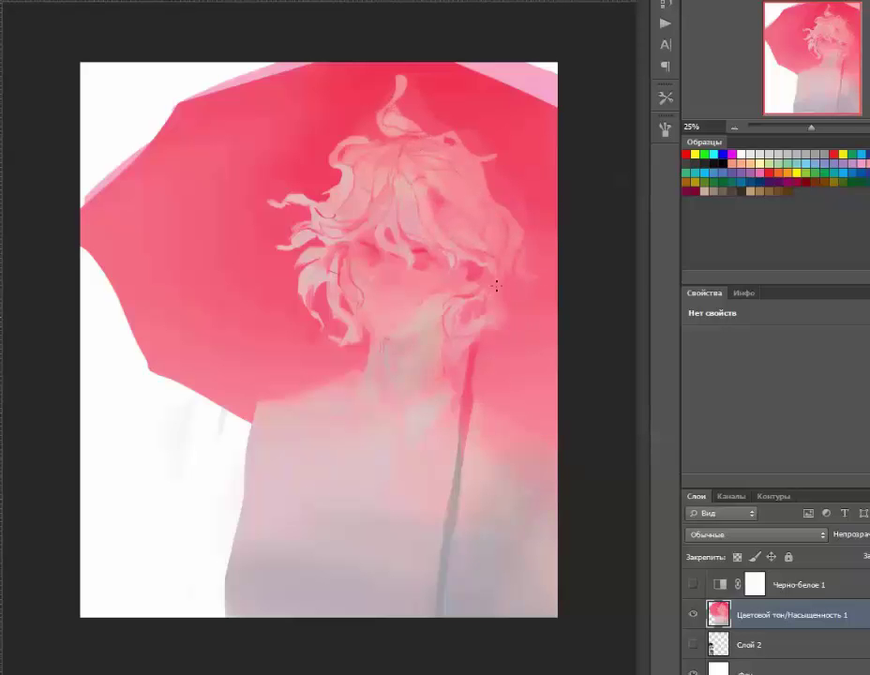
key(ctrl+plus)
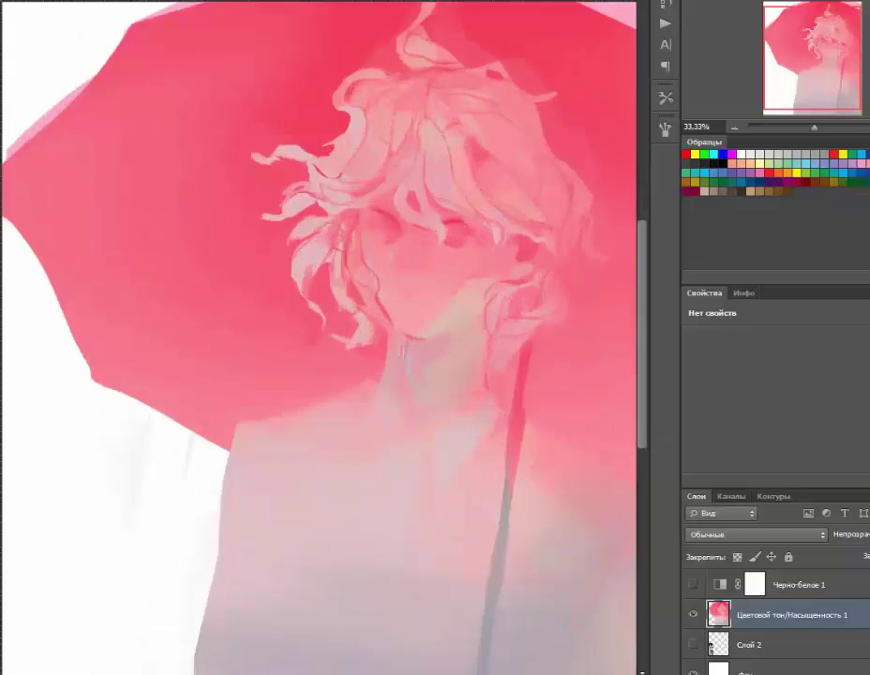
Step: Sample colours from the portrait and refine the jaw edge and crown strands
key(ctrl+minus)
key(ctrl+plus)
drag(429, 312, 447, 283)
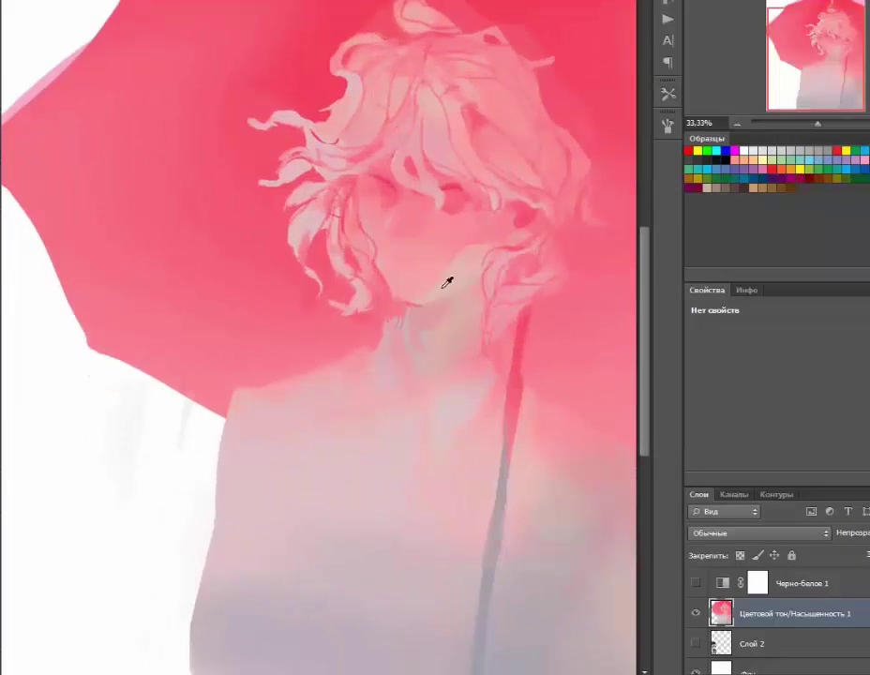
drag(440, 113, 445, 141)
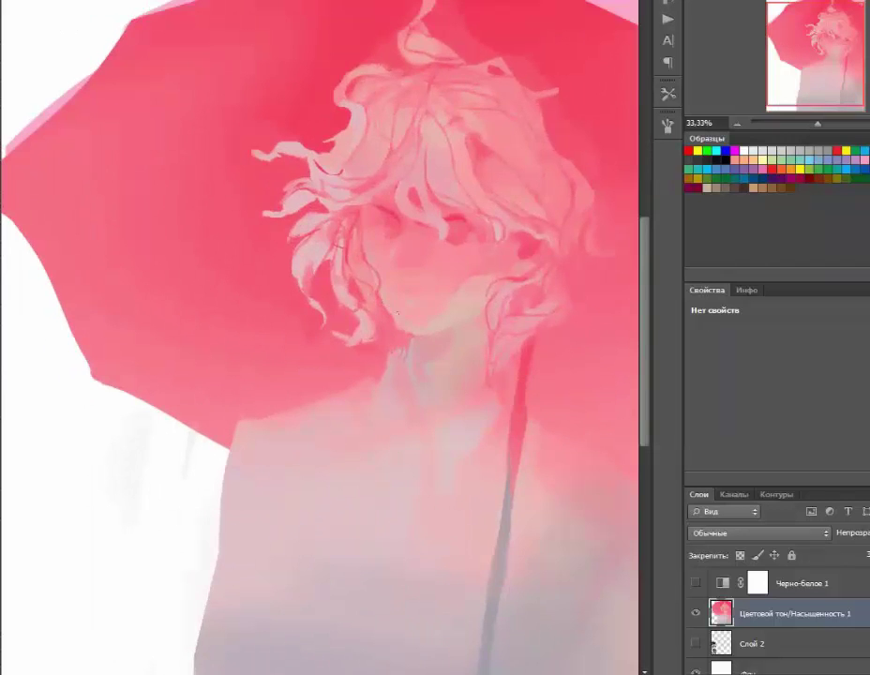
Step: Paint small shadows and highlights on the nose and mouth, using the 14 px triangular brush
key(ctrl+plus)
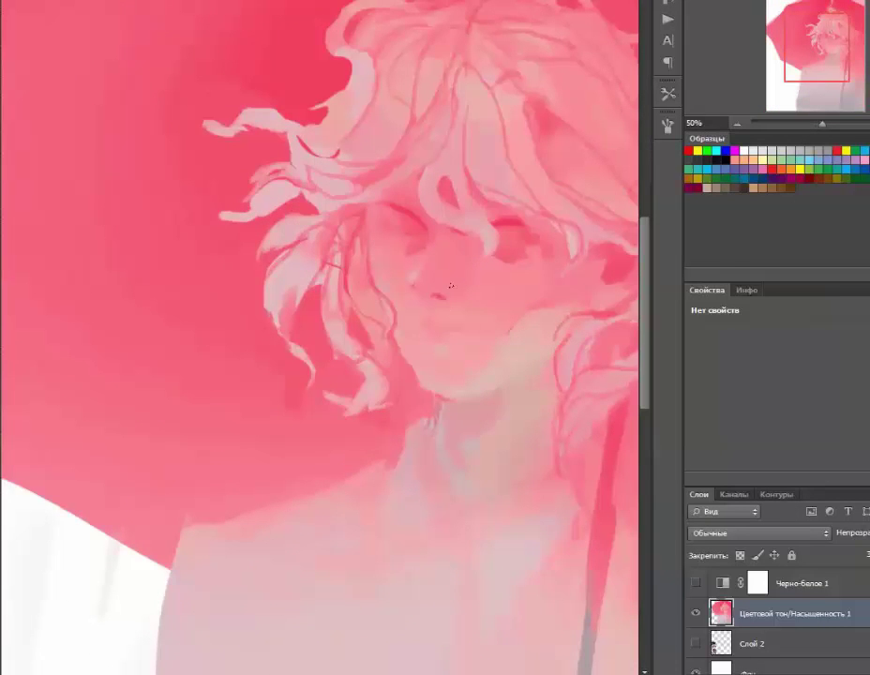
drag(436, 307, 439, 267)
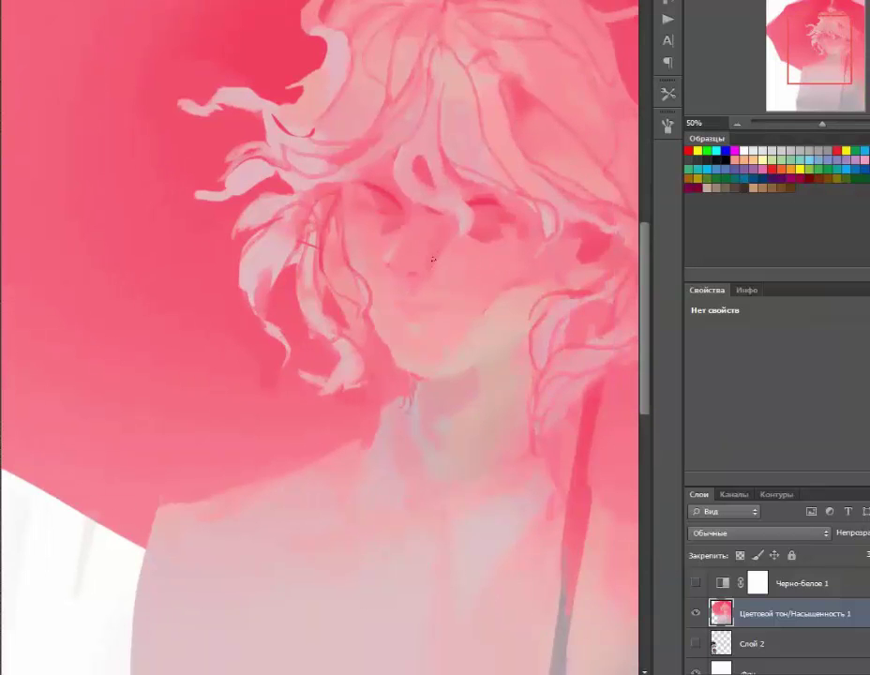
drag(439, 246, 415, 283)
right_click(441, 333)
key(Escape)
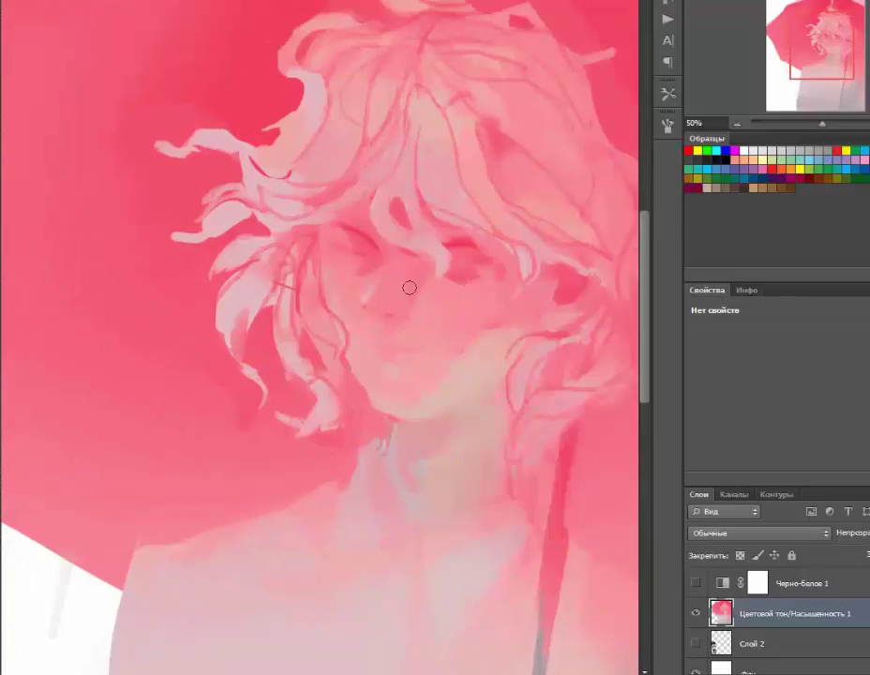
right_click(403, 264)
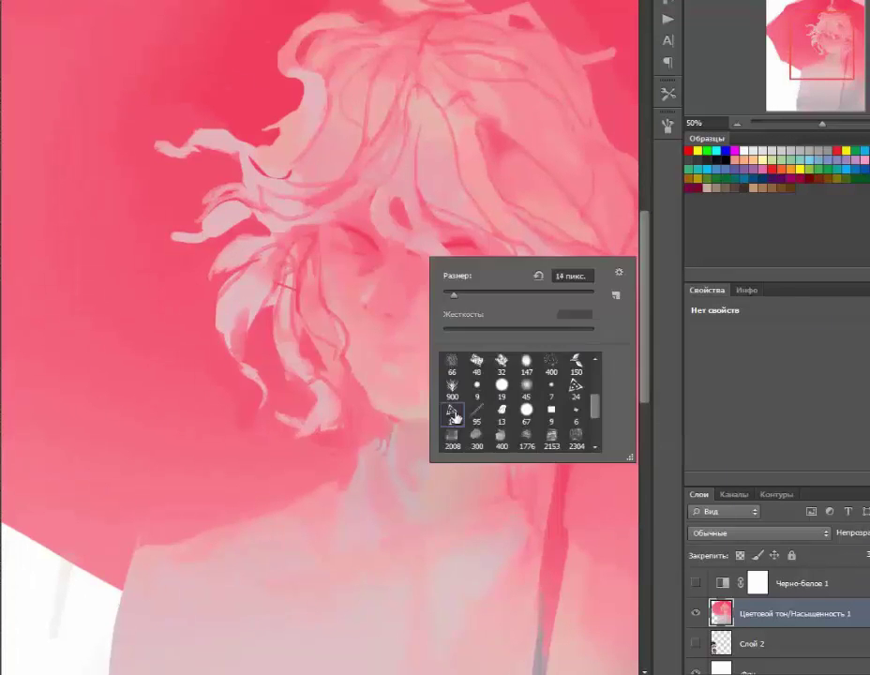
key(Escape)
scroll(404, 107, down, 2)
scroll(395, 250, up, 2)
Step: Lasso the mouth area, apply a free transform to it and review the whole portrait
drag(339, 256, 424, 272)
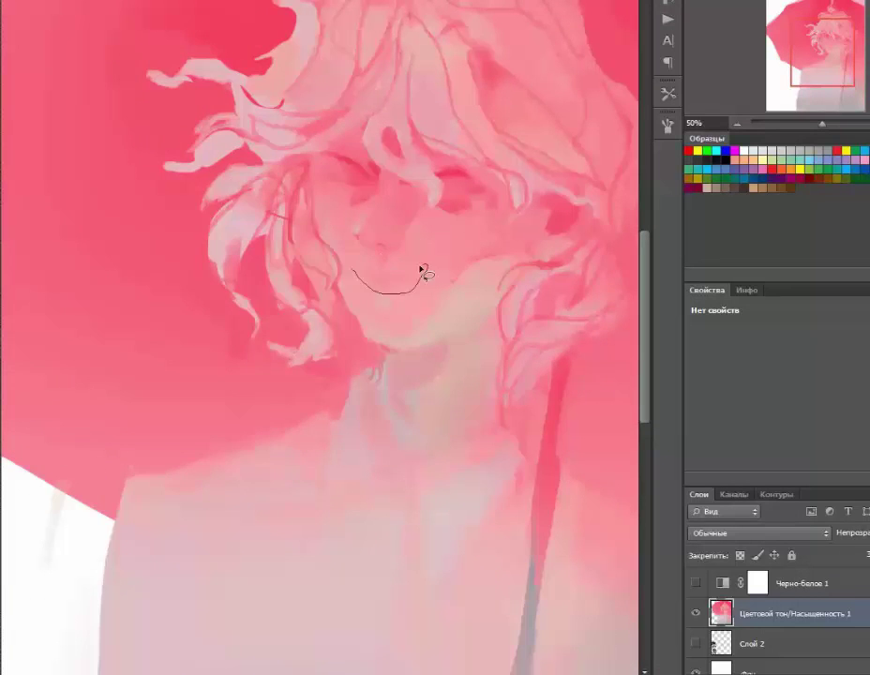
key(ctrl+t)
key(Return)
scroll(636, 185, down, 2)
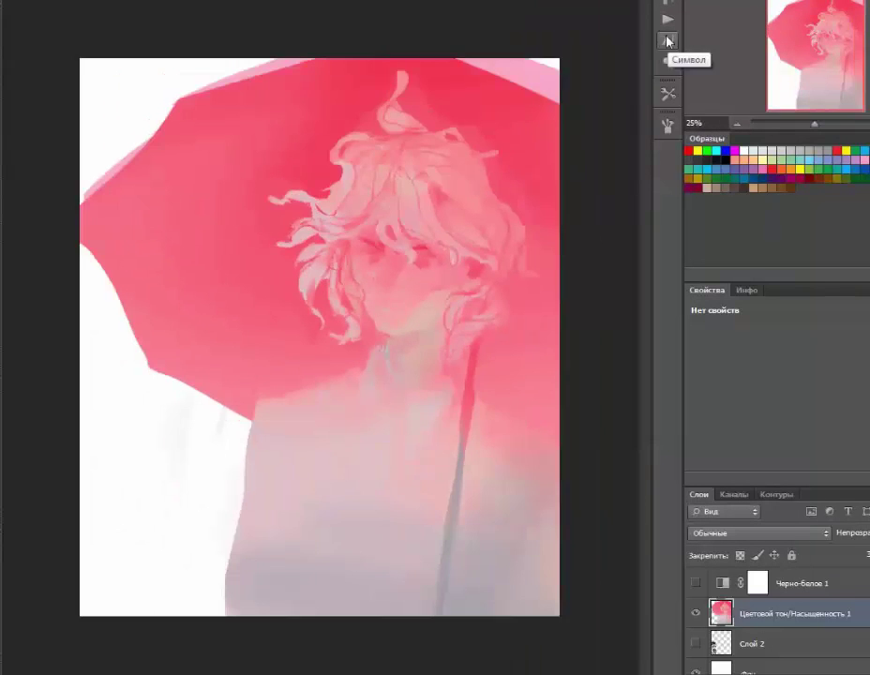
scroll(427, 283, up, 2)
Step: Soften the lips, chin and cheek edge with light pink strokes
scroll(404, 263, down, 1)
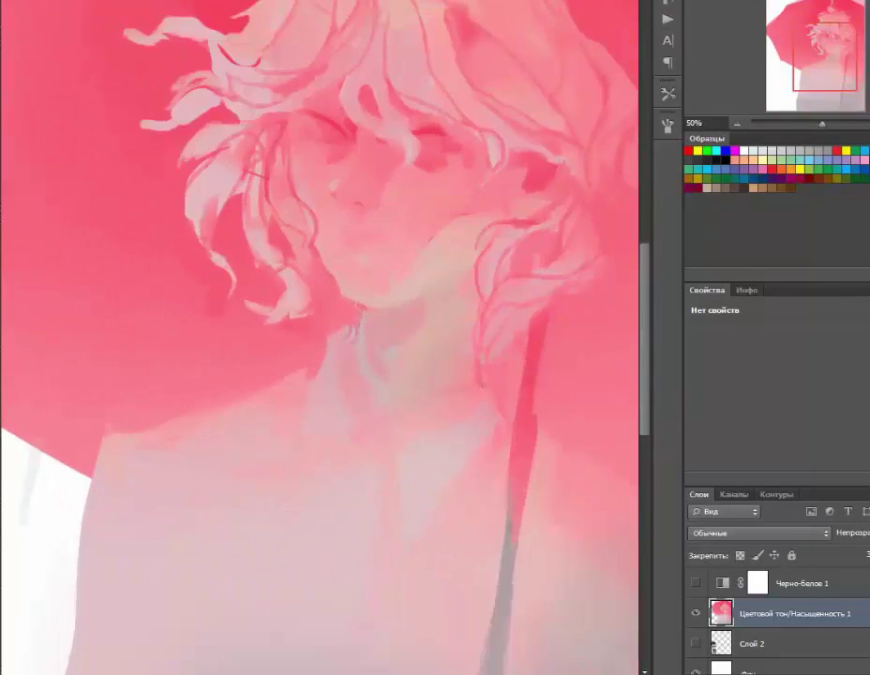
scroll(366, 272, up, 1)
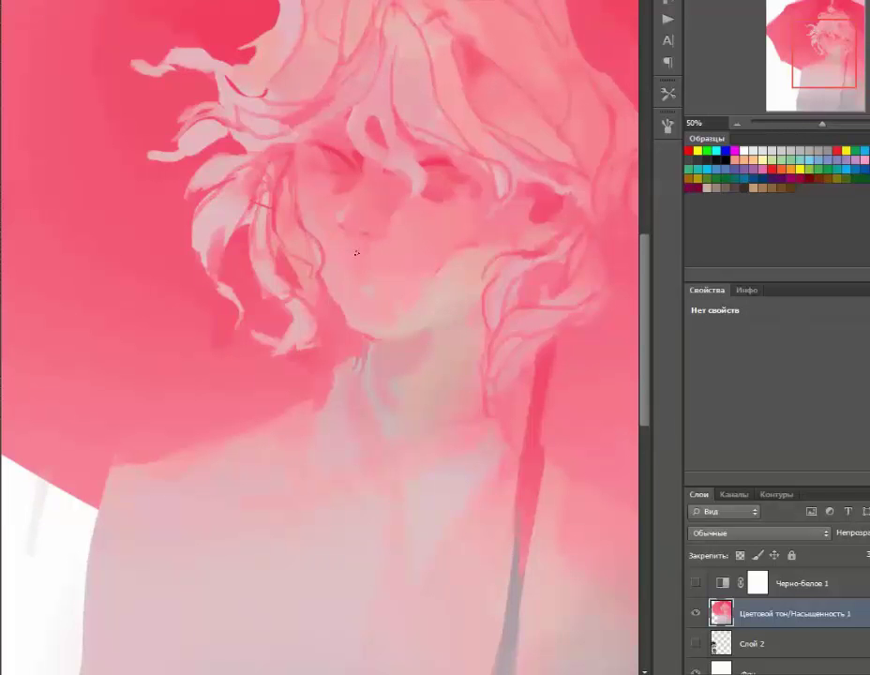
drag(356, 253, 389, 256)
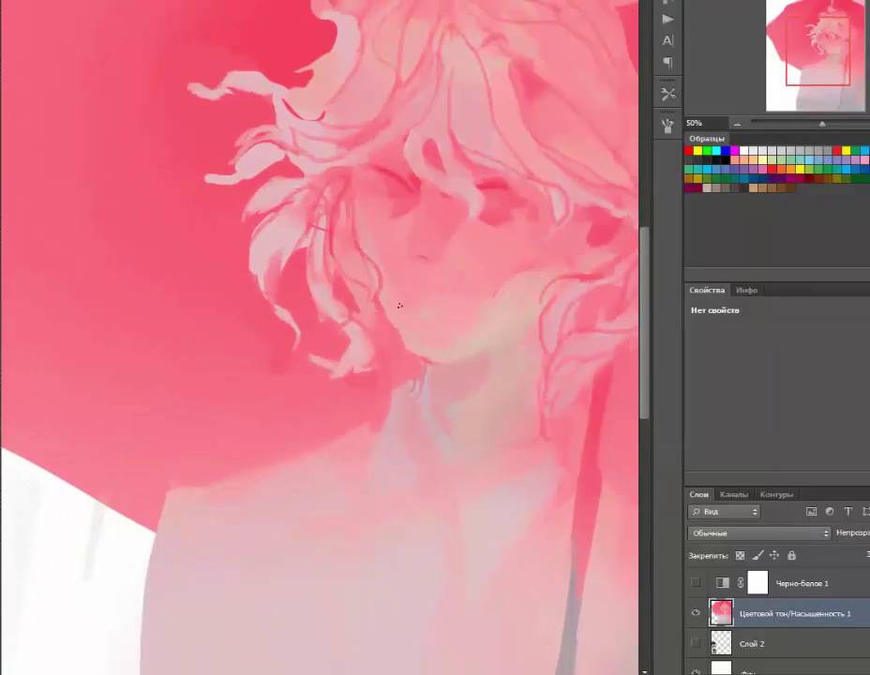
drag(400, 306, 371, 328)
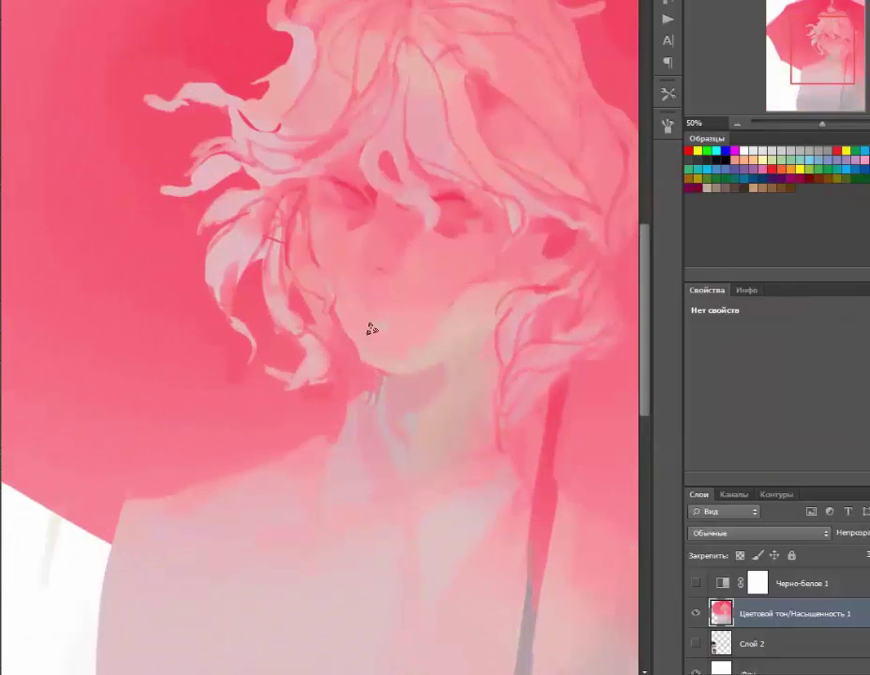
Step: Step back through the history to discard the most recent brush strokes on the portrait
key(ctrl+minus)
key(ctrl+minus)
click(668, 7)
click(506, 7)
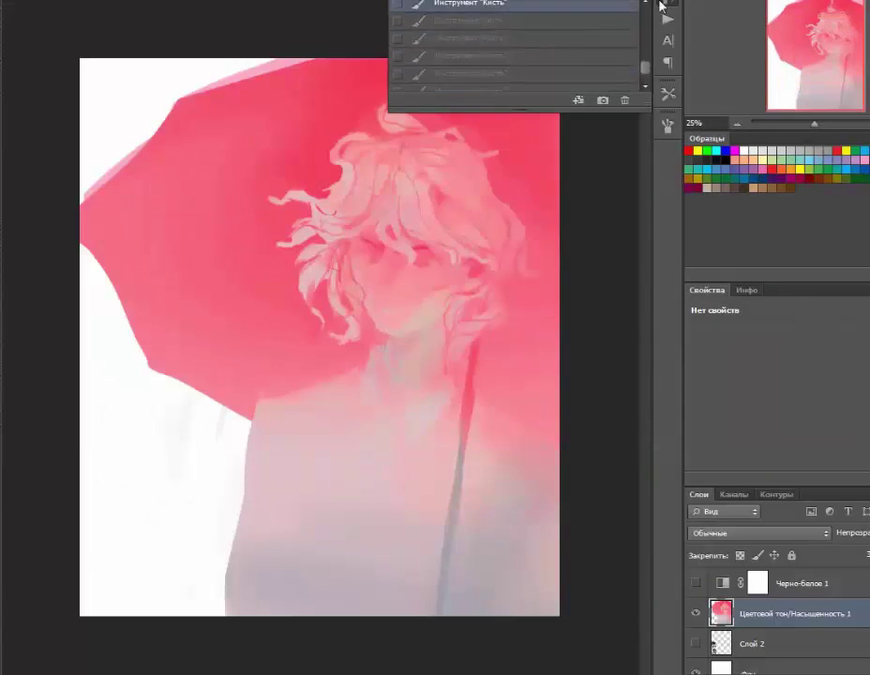
key(ctrl+plus)
key(ctrl+plus)
Step: Sample tones from the face and retouch the nostril shadow and the mouth area
drag(577, 179, 540, 180)
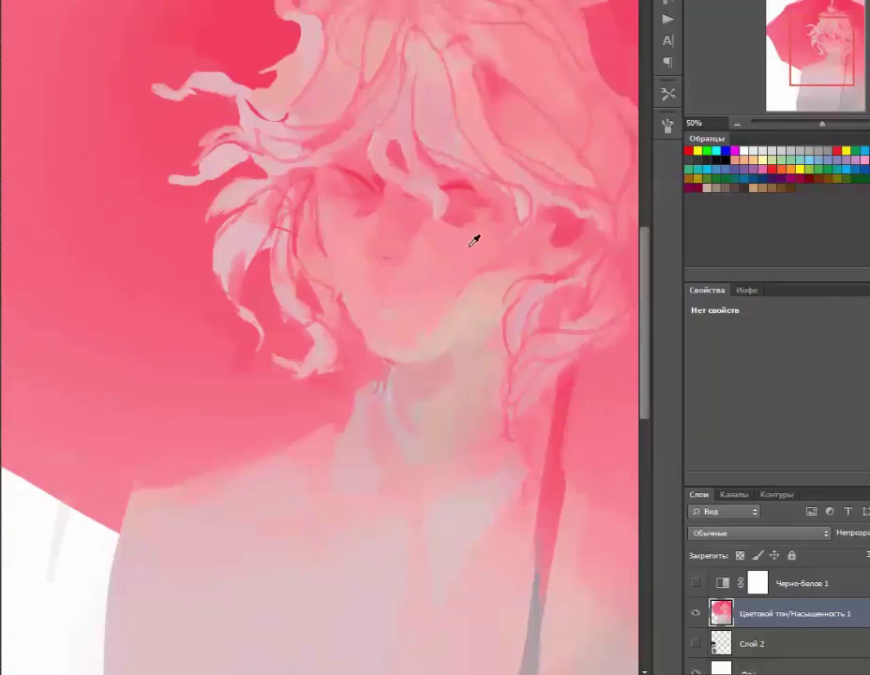
click(178, 4)
key(Escape)
drag(392, 235, 337, 291)
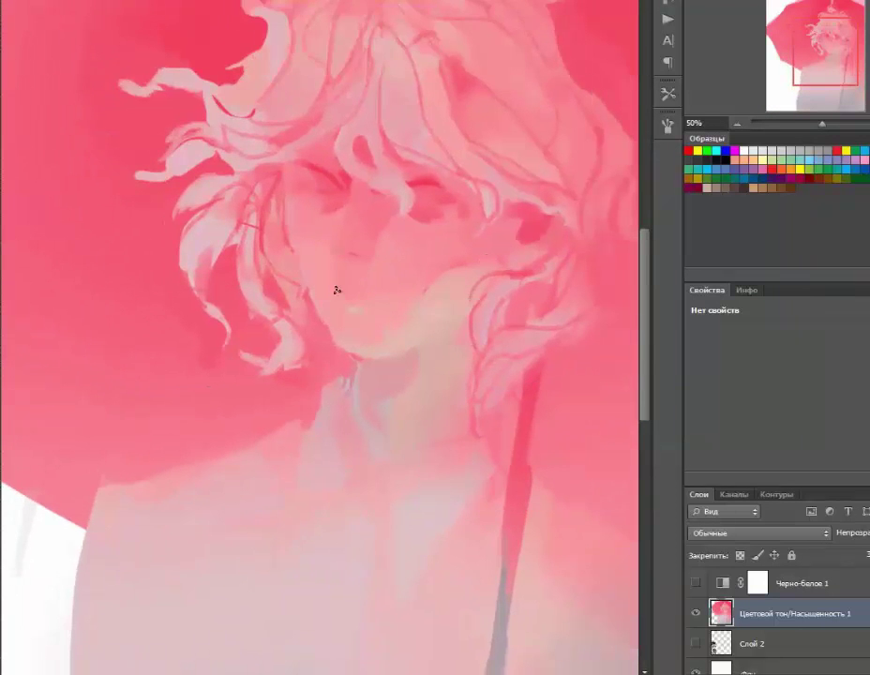
scroll(385, 301, down, 1)
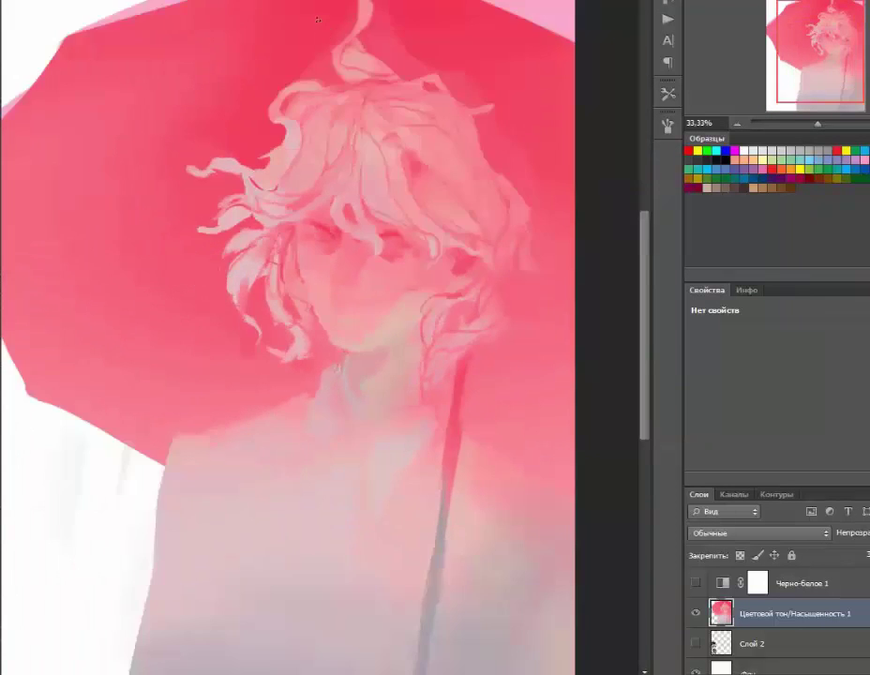
scroll(651, 462, up, 1)
scroll(346, 199, up, 1)
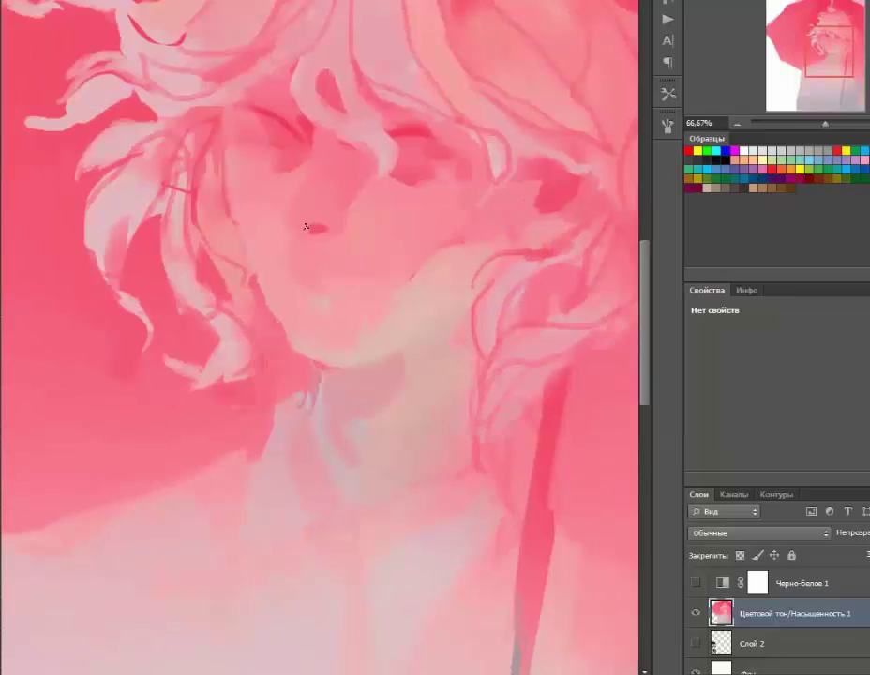
Step: Paint over the dark nostril and block in a pink shadow plane with a light edge along the nose
scroll(347, 213, down, 1)
scroll(323, 252, up, 1)
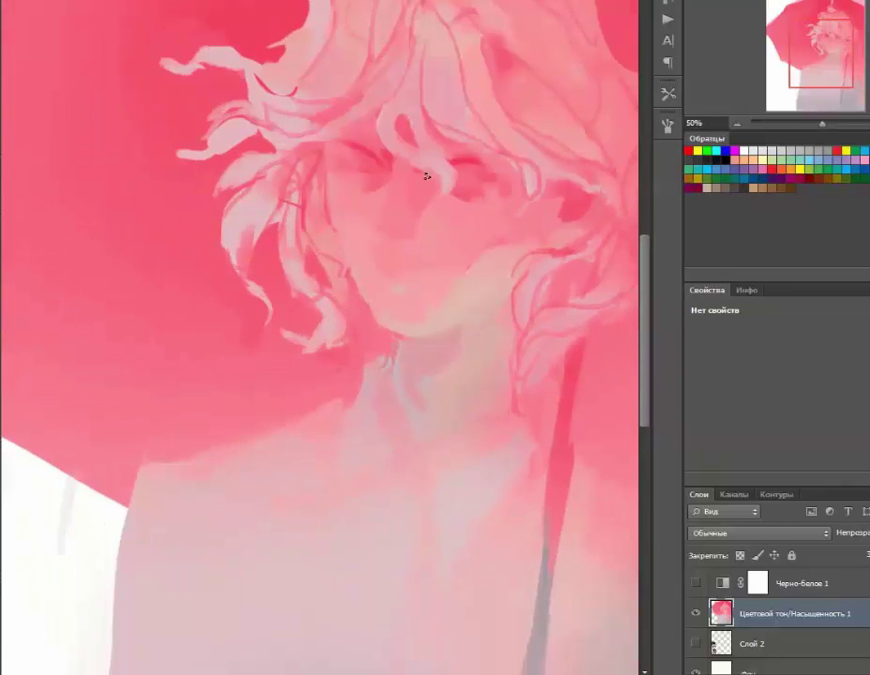
drag(416, 207, 443, 211)
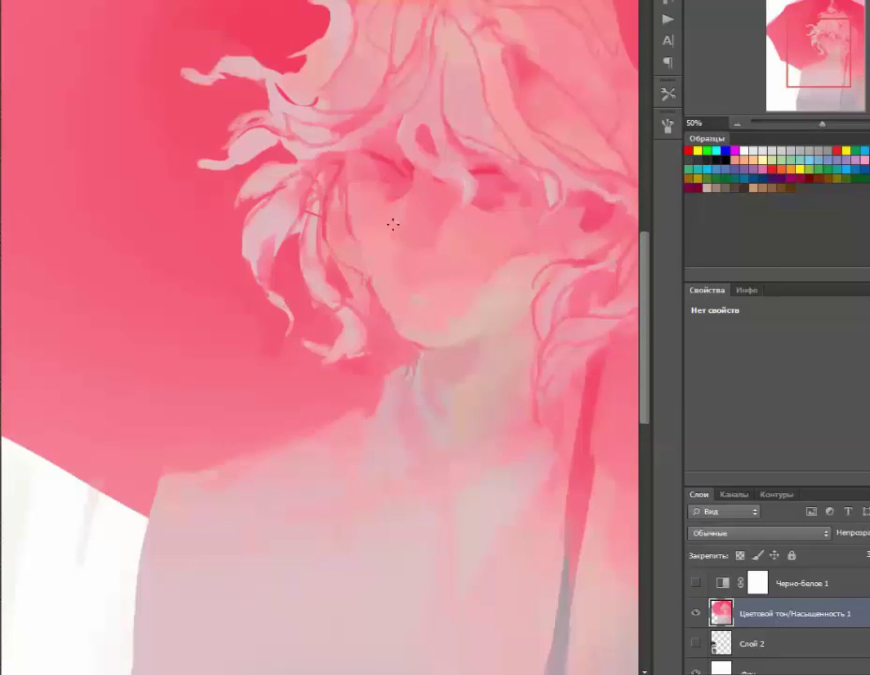
scroll(393, 224, up, 1)
scroll(366, 253, down, 2)
scroll(340, 291, up, 1)
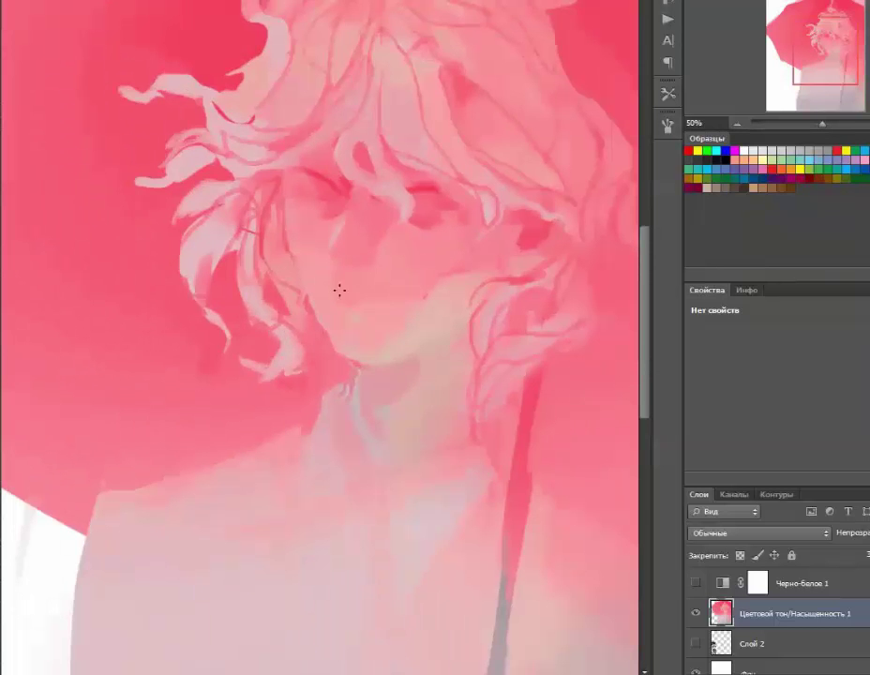
right_click(395, 296)
drag(355, 191, 378, 197)
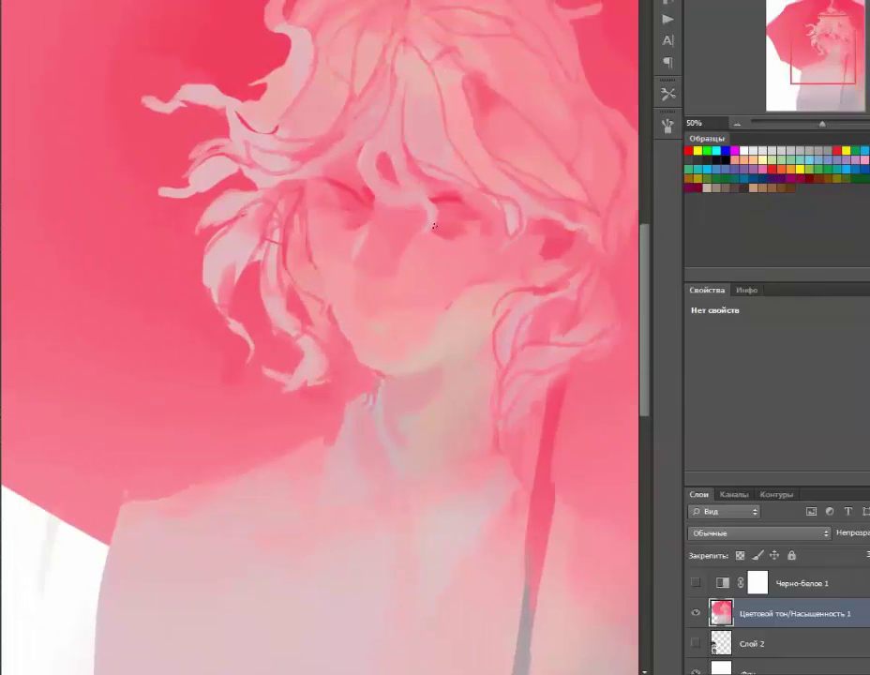
Step: Refine the nose's shadow plane and the light hair strand falling between the eyes
scroll(413, 103, down, 1)
scroll(409, 141, up, 1)
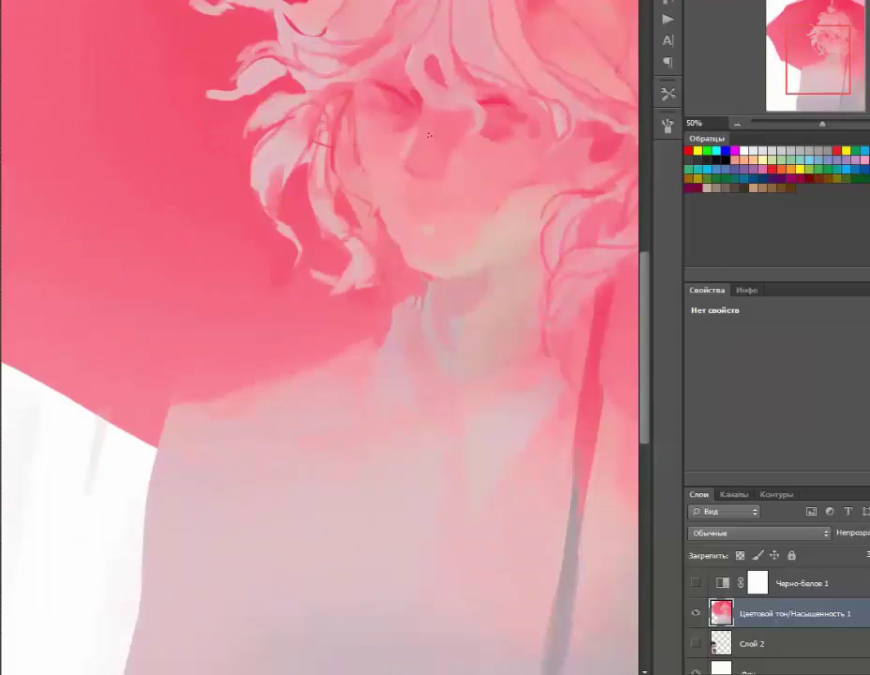
scroll(469, 159, up, 1)
scroll(497, 164, down, 2)
scroll(506, 178, up, 2)
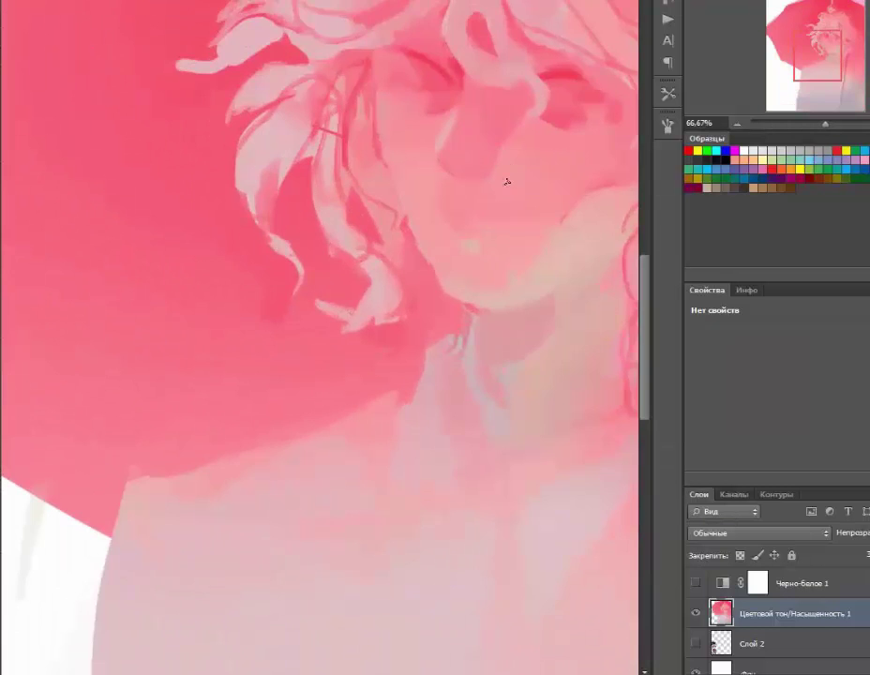
scroll(501, 145, down, 2)
scroll(426, 178, up, 1)
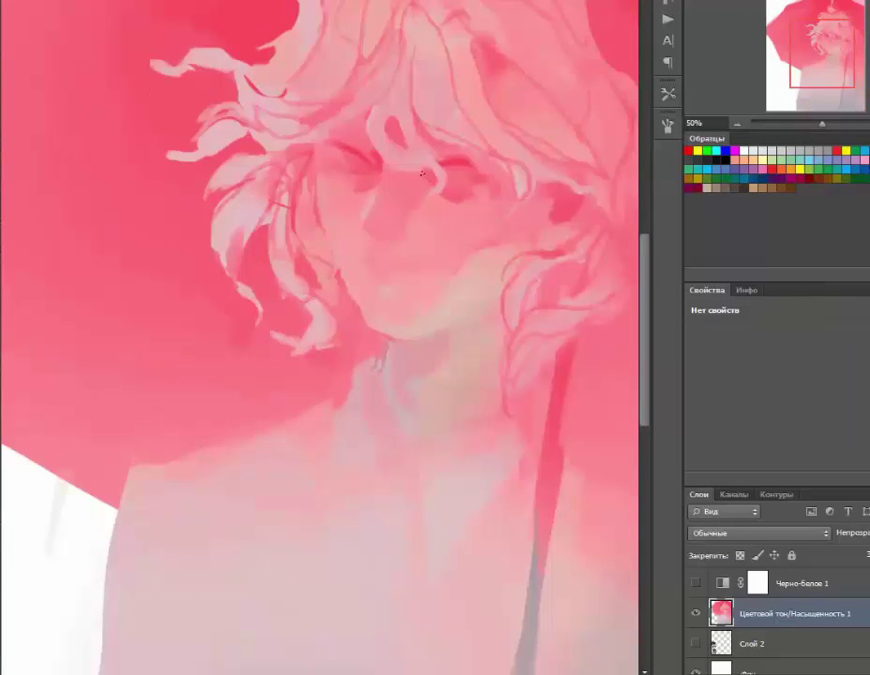
Step: Blend the nose shadow into the face and clean up the cheek and jaw contour
scroll(426, 169, down, 1)
scroll(391, 187, up, 1)
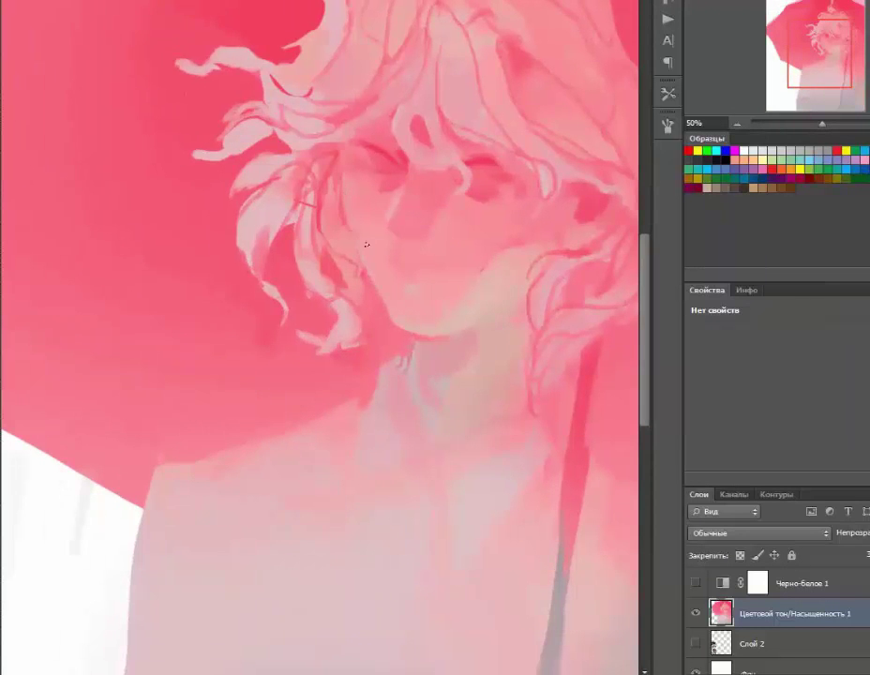
scroll(366, 244, down, 1)
scroll(371, 253, up, 1)
scroll(463, 275, down, 1)
scroll(418, 351, up, 1)
scroll(397, 340, down, 1)
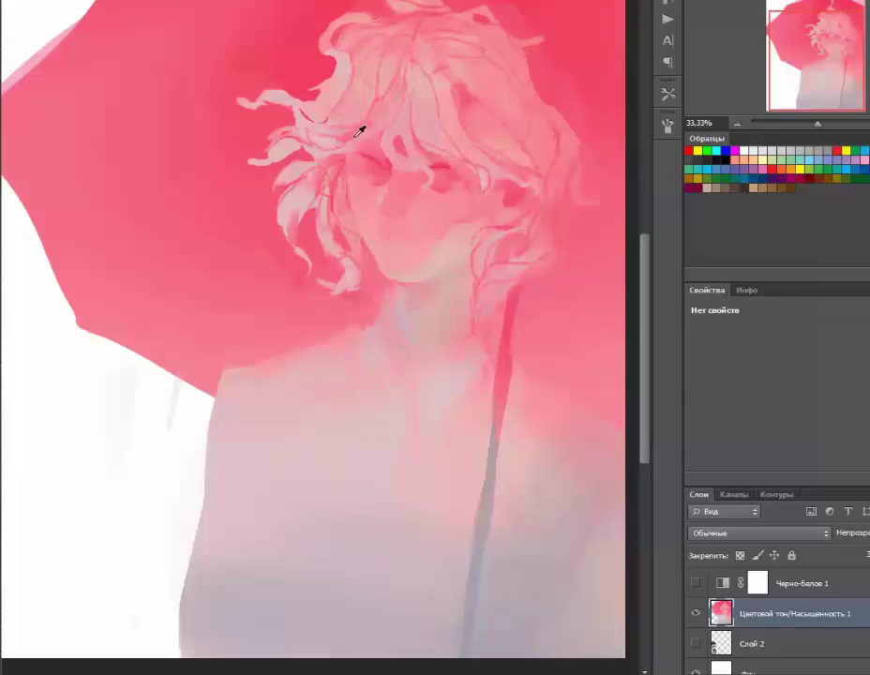
Step: Block in a grey-lilac shirt collar around the neck and lay broad soft shading over the shirt
mouse_move(387, 353)
mouse_down()
mouse_move(423, 356)
mouse_move(463, 375)
mouse_up()
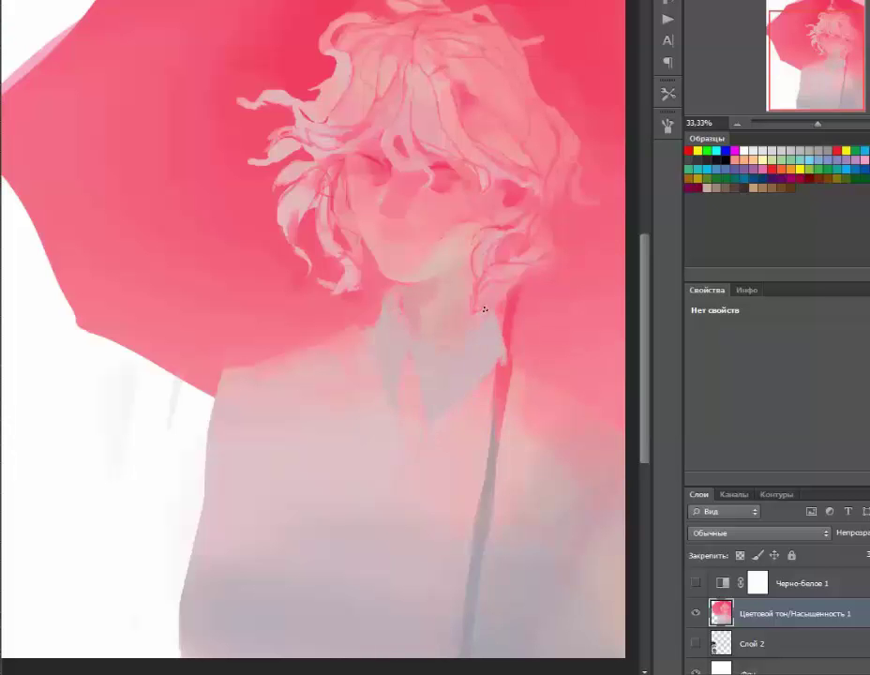
key(ctrl+minus)
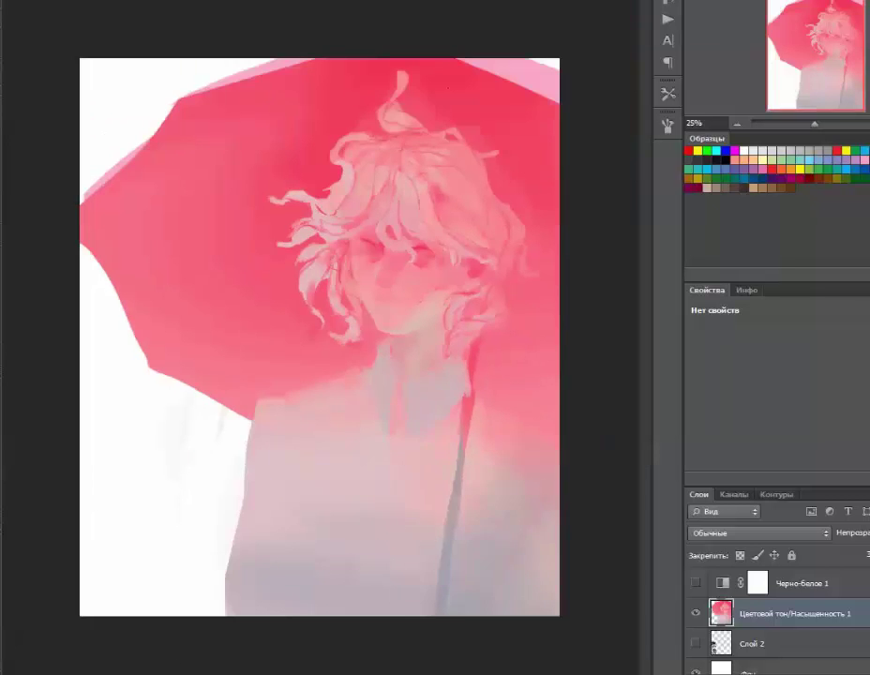
right_click(310, 339)
key(Escape)
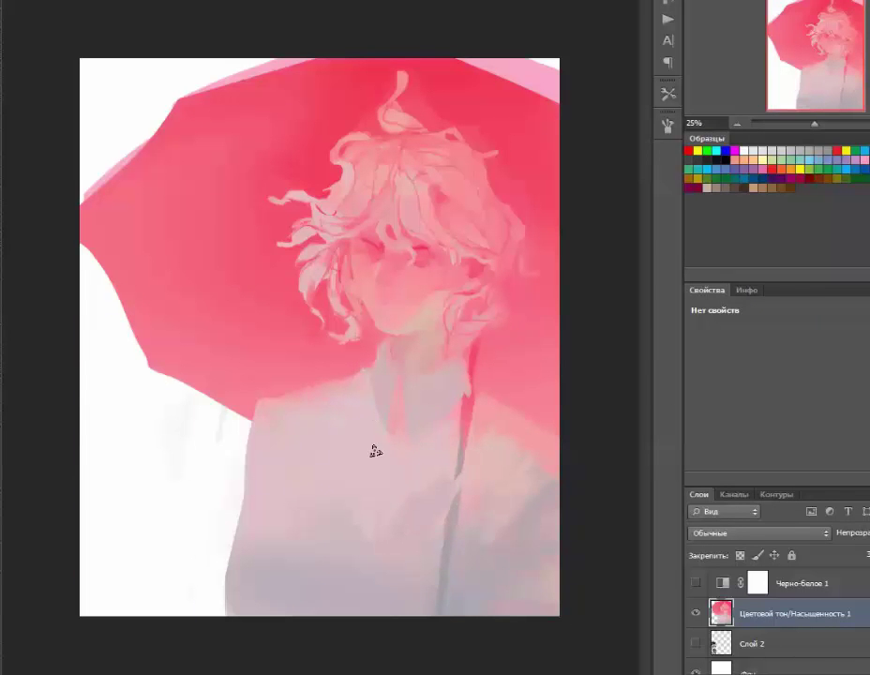
key(Return)
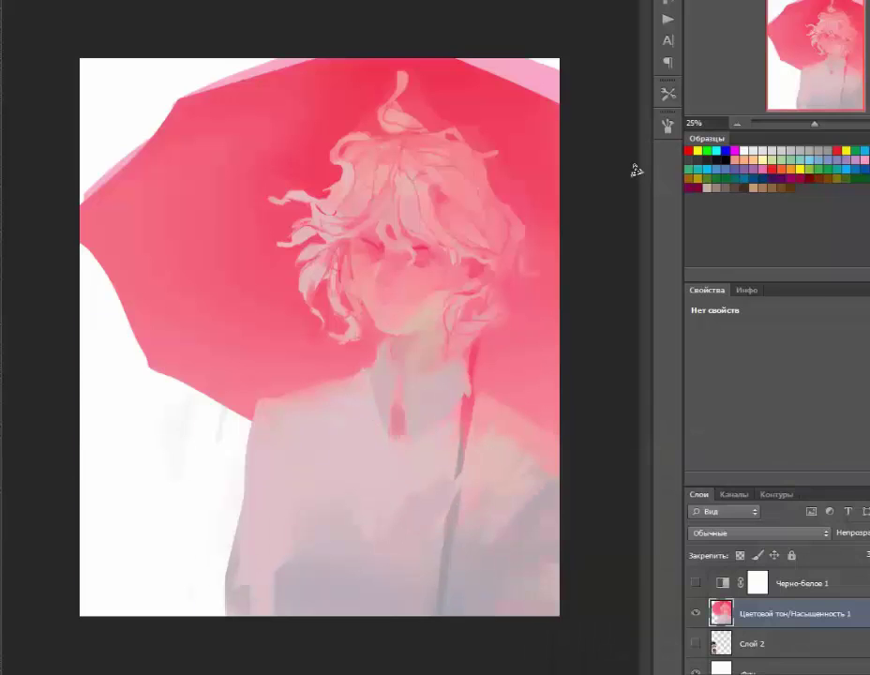
Step: Paint a muted red tie and a teal V-neck vest over the shirt
drag(375, 586, 389, 474)
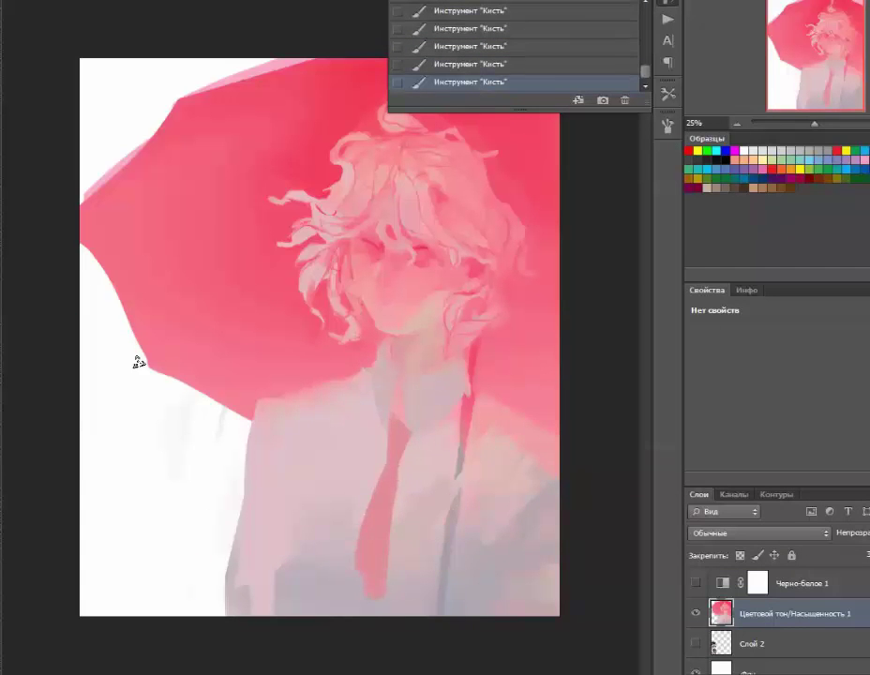
mouse_move(336, 514)
mouse_down()
mouse_move(466, 561)
mouse_move(511, 443)
mouse_up()
mouse_move(285, 575)
mouse_down()
mouse_move(312, 398)
mouse_move(286, 468)
mouse_move(280, 410)
mouse_move(338, 387)
mouse_up()
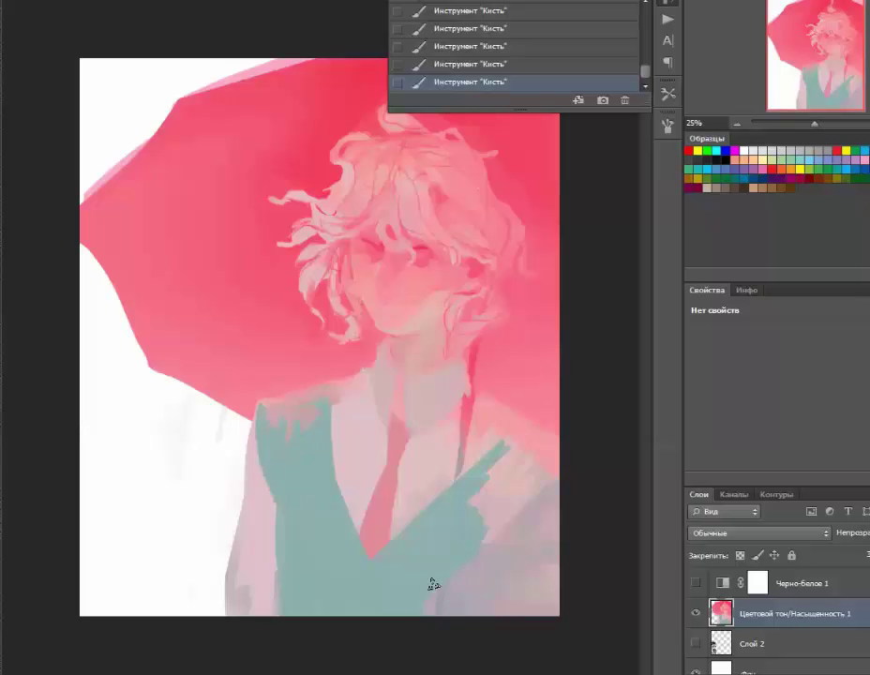
mouse_move(431, 583)
mouse_down()
mouse_move(467, 470)
mouse_move(517, 445)
mouse_move(557, 476)
mouse_move(530, 446)
mouse_move(525, 497)
mouse_up()
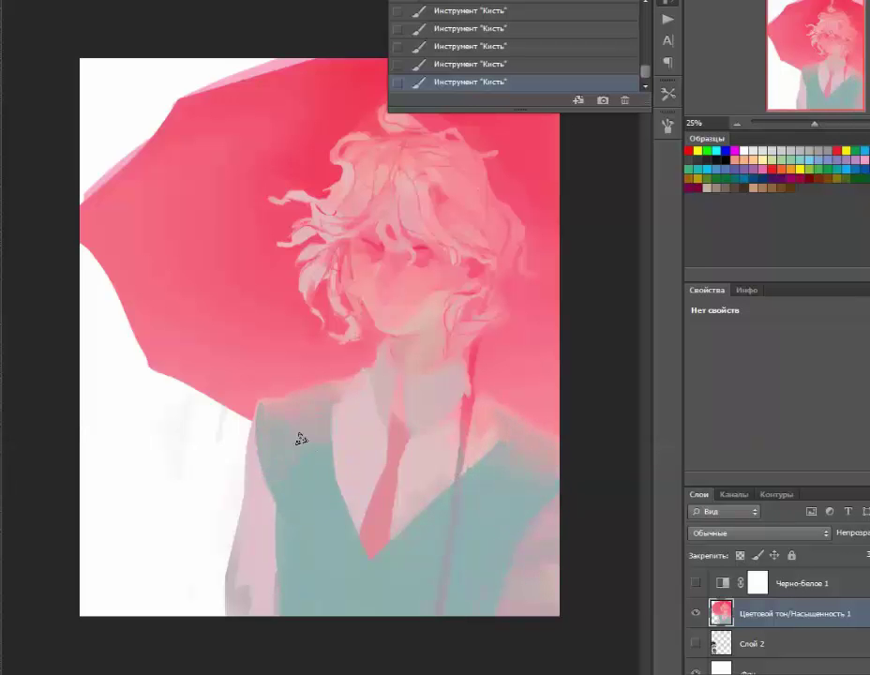
Step: Reshape the shoulder and sleeve contour below the umbrella edge, trimming it with white strokes
scroll(301, 377, up, 1)
scroll(472, 390, up, 1)
scroll(394, 386, down, 2)
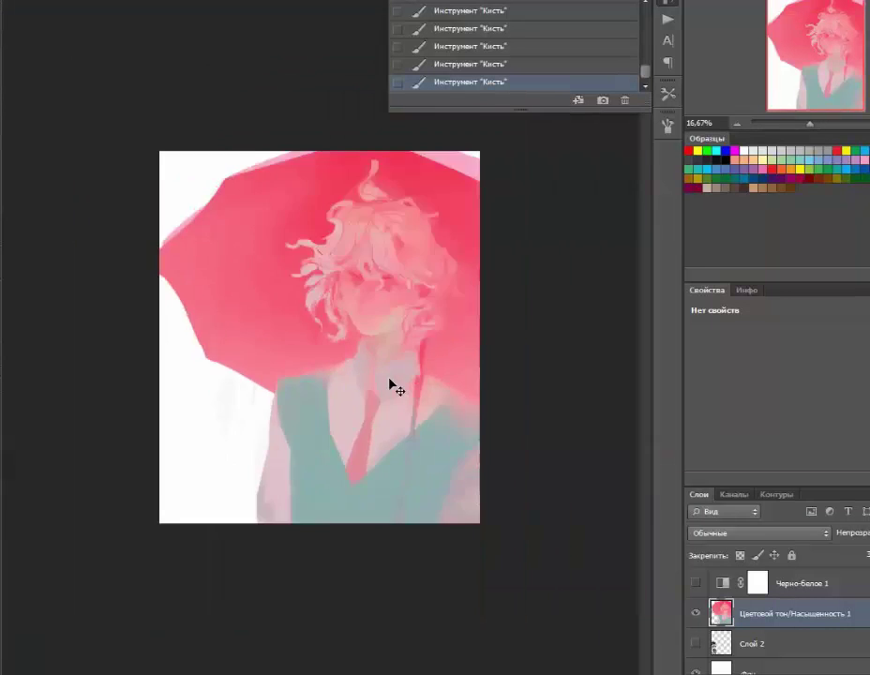
scroll(262, 458, up, 1)
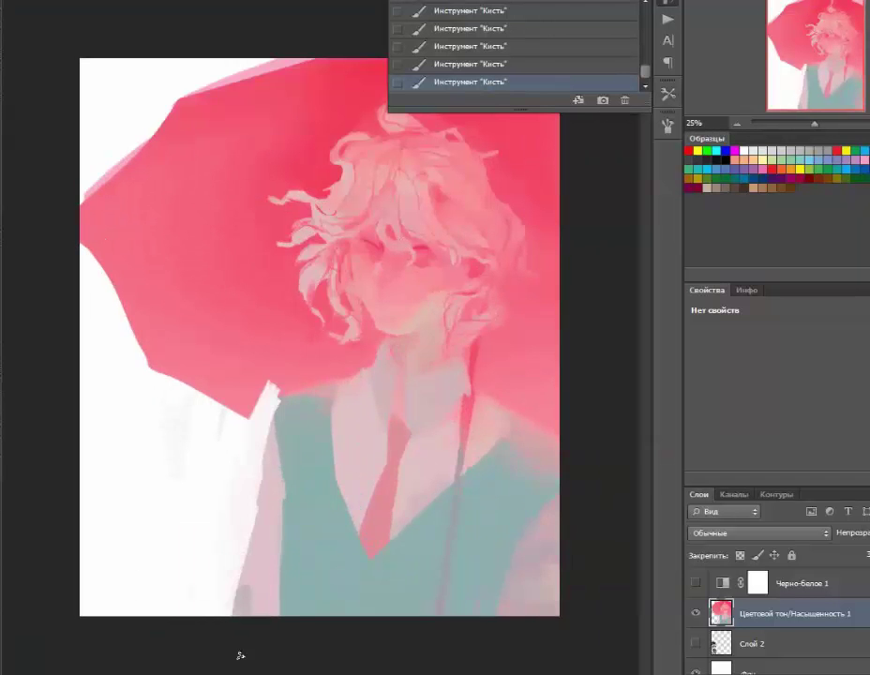
scroll(319, 441, down, 1)
scroll(319, 441, up, 2)
scroll(376, 544, down, 1)
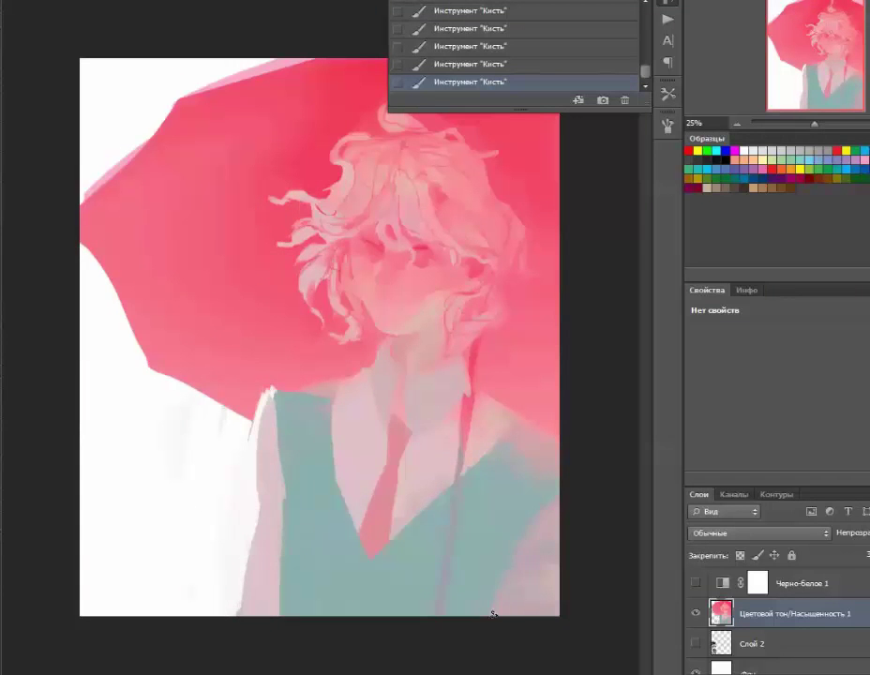
Step: Erase along the outer edges of both sleeves with the Eraser to narrow the figure
key(e)
drag(281, 375, 230, 590)
drag(553, 413, 552, 610)
drag(549, 488, 536, 610)
drag(277, 379, 253, 562)
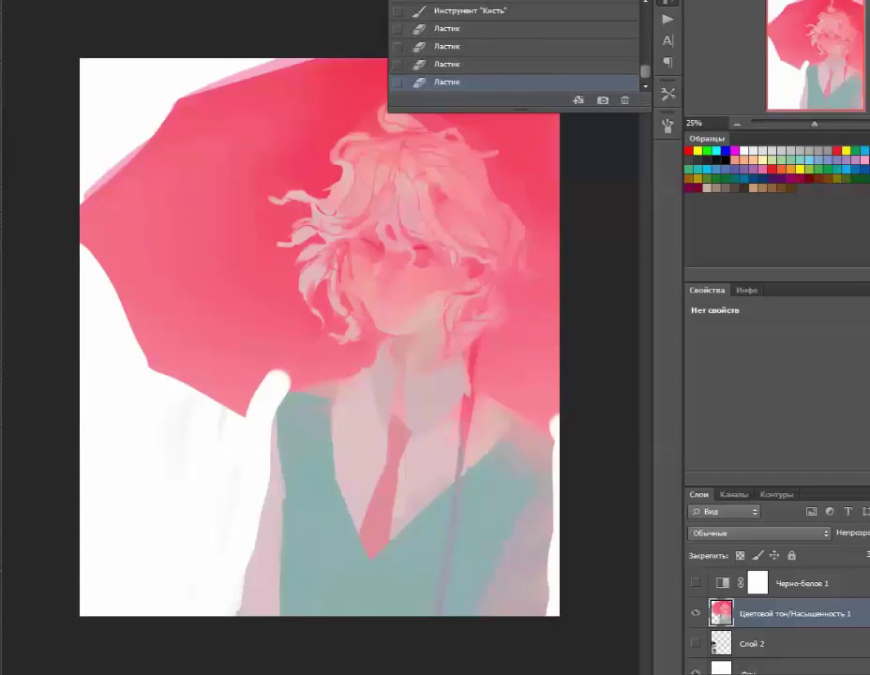
drag(554, 418, 552, 441)
Step: Repaint the umbrella edge beside the shoulder and the contour of the opposite arm with the brush
key(b)
mouse_move(548, 582)
mouse_down()
mouse_move(544, 462)
mouse_move(551, 581)
mouse_up()
mouse_move(548, 441)
mouse_down()
mouse_move(536, 399)
mouse_move(548, 562)
mouse_up()
mouse_move(281, 375)
mouse_down()
mouse_move(263, 428)
mouse_move(269, 383)
mouse_move(272, 464)
mouse_up()
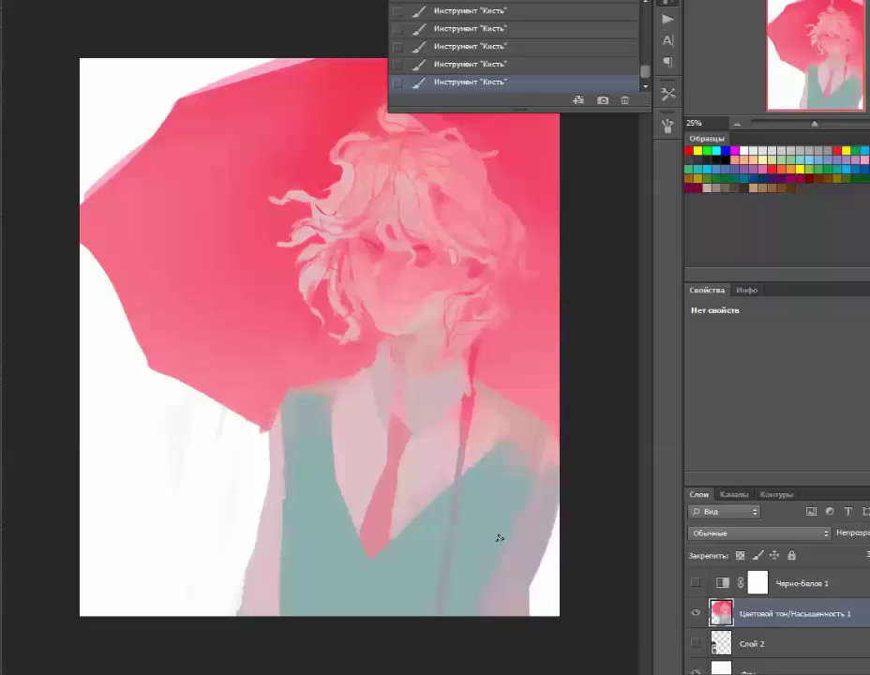
Step: Paint a wide light pink sleeve with the forearm folded across the vest, and undo the last sleeve stroke
right_click(388, 444)
key(Escape)
drag(277, 483, 250, 564)
drag(413, 586, 430, 468)
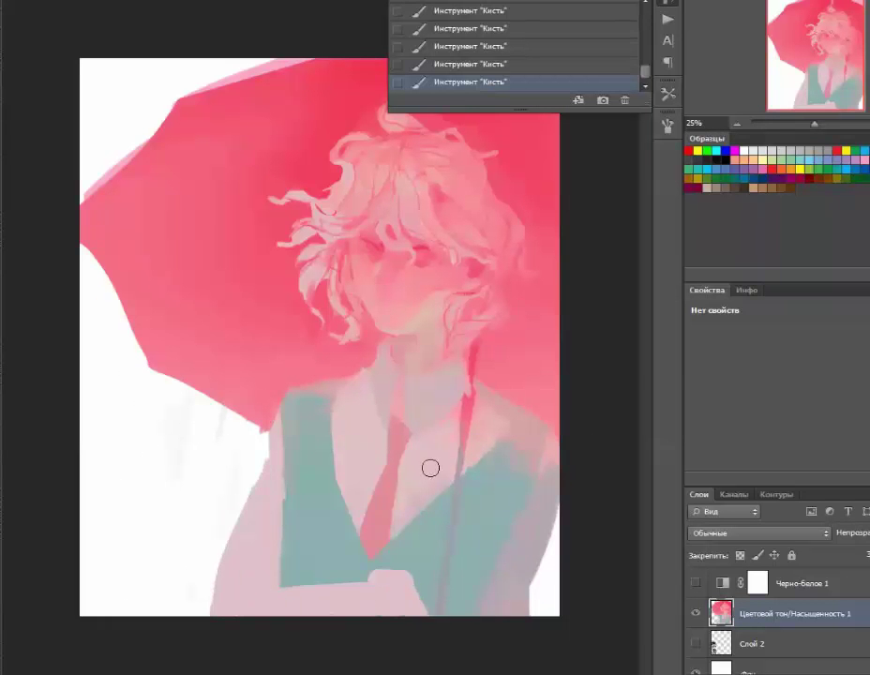
drag(262, 403, 204, 592)
key(ctrl+z)
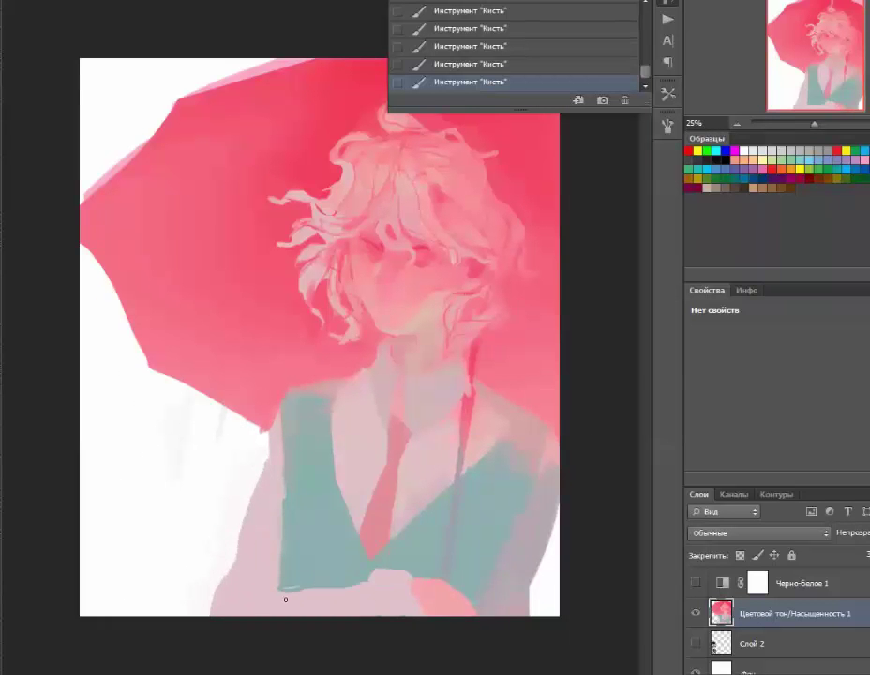
Step: Clean the vest edge, select the teal vest with the Magic Wand, shade it using a soft brush, and deselect
mouse_move(288, 531)
mouse_down()
mouse_move(323, 528)
mouse_move(308, 582)
mouse_move(289, 468)
mouse_up()
key(w)
click(300, 469)
right_click(371, 481)
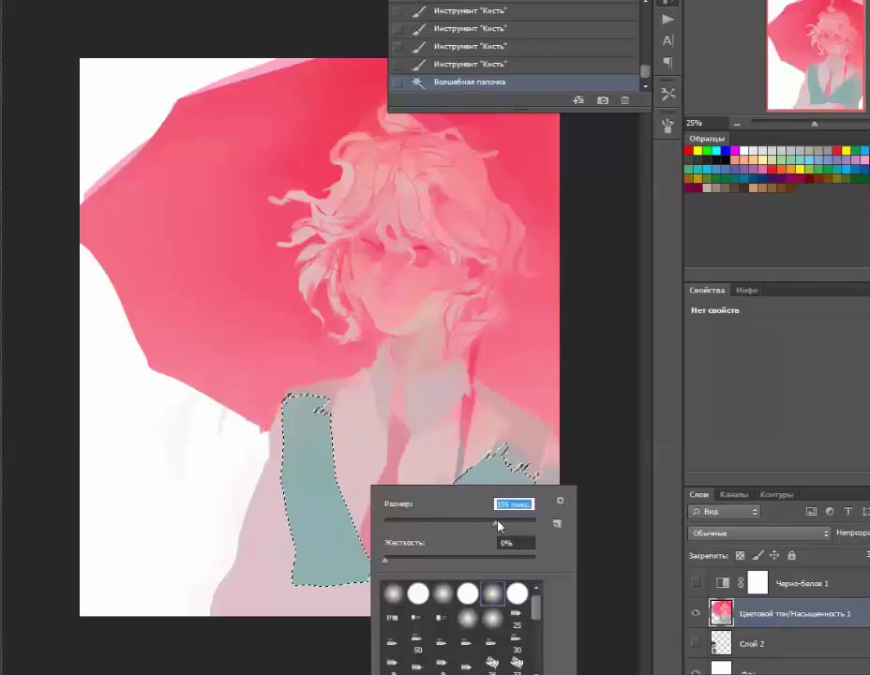
key(Escape)
mouse_move(488, 500)
mouse_down()
mouse_move(331, 374)
mouse_move(530, 469)
mouse_move(554, 339)
mouse_move(318, 418)
mouse_move(542, 287)
mouse_move(495, 365)
mouse_up()
key(ctrl+d)
Step: Smooth the neck shading and sharpen the edges of the grey-lilac collar
scroll(495, 366, up, 1)
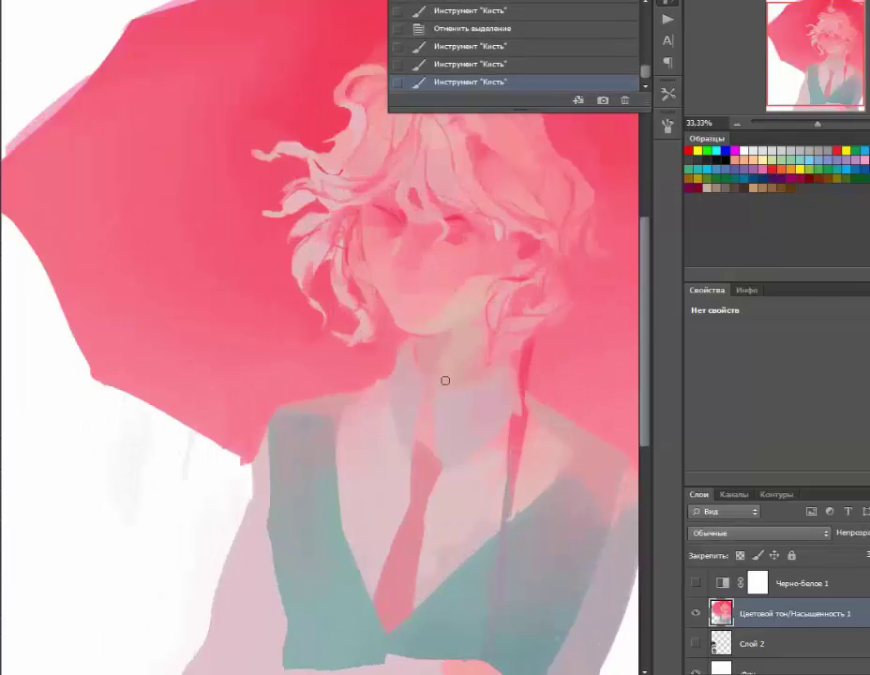
scroll(446, 379, down, 2)
scroll(402, 452, up, 3)
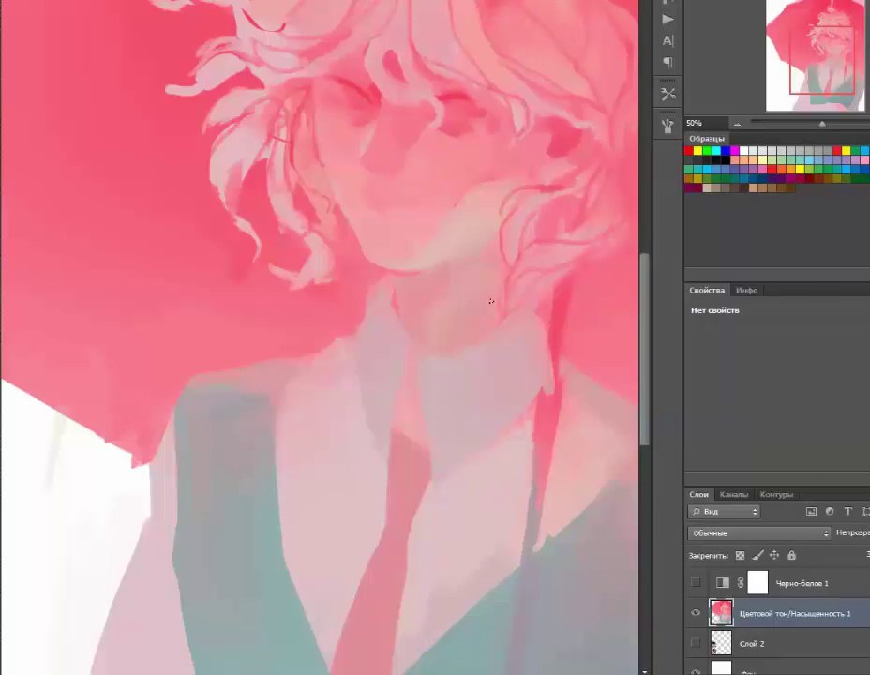
Step: Shape the tie knot with darker red shadows and tidy the collar edges around it
drag(427, 401, 418, 429)
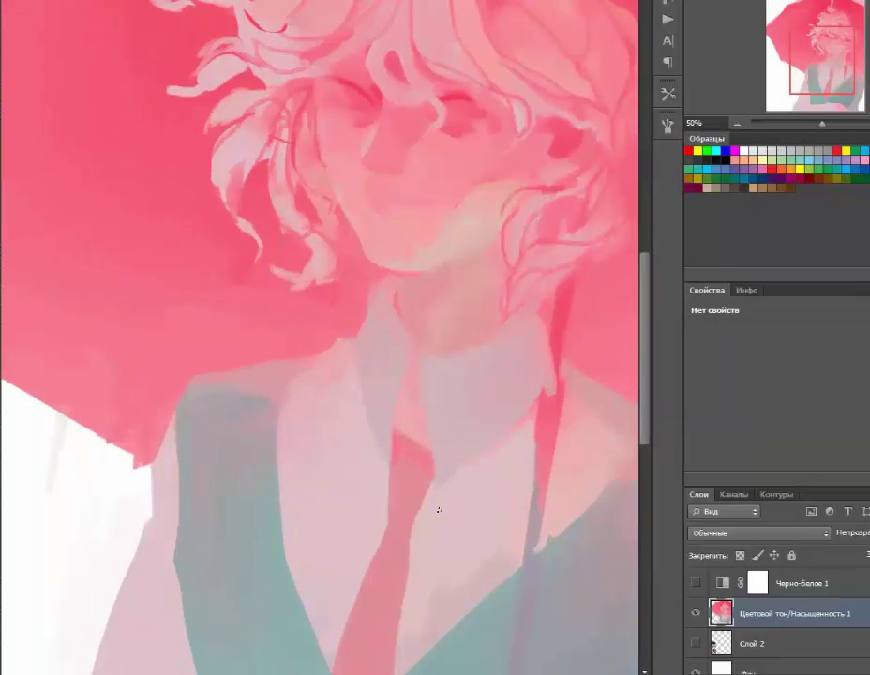
scroll(438, 510, down, 2)
scroll(450, 429, up, 2)
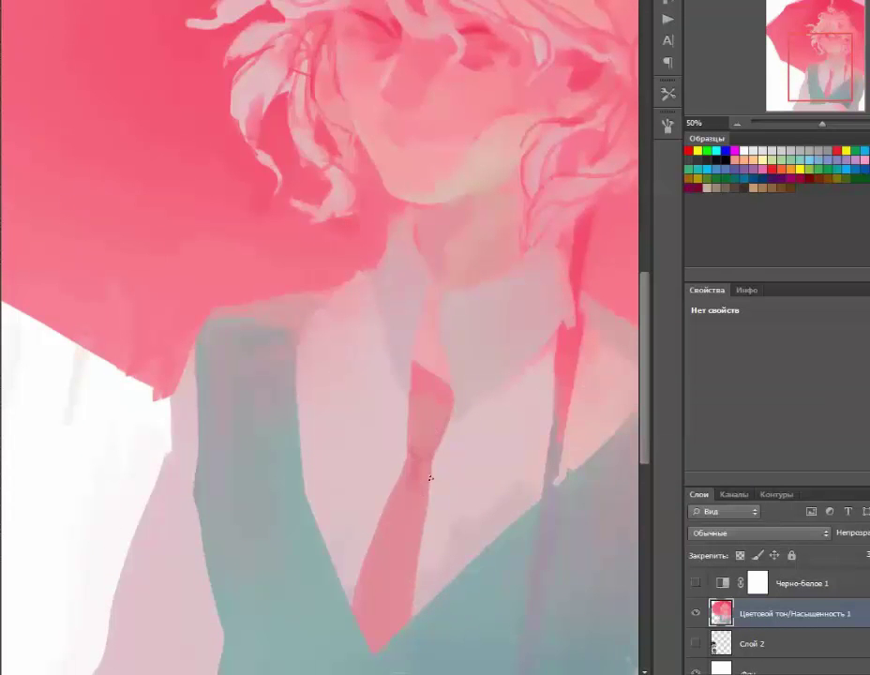
scroll(412, 474, down, 2)
scroll(456, 301, up, 2)
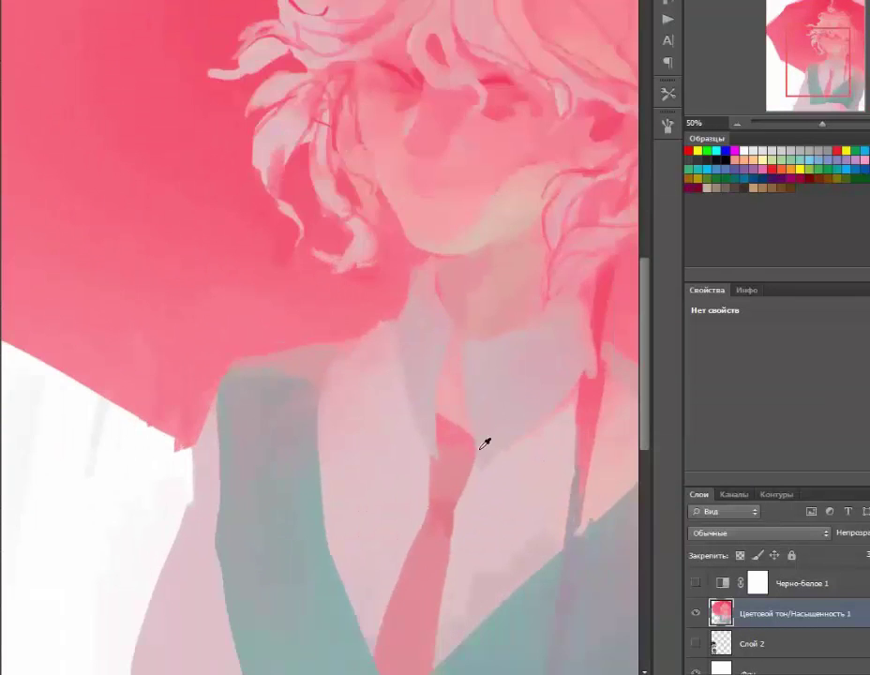
drag(443, 468, 446, 447)
scroll(472, 440, up, 1)
scroll(491, 419, down, 2)
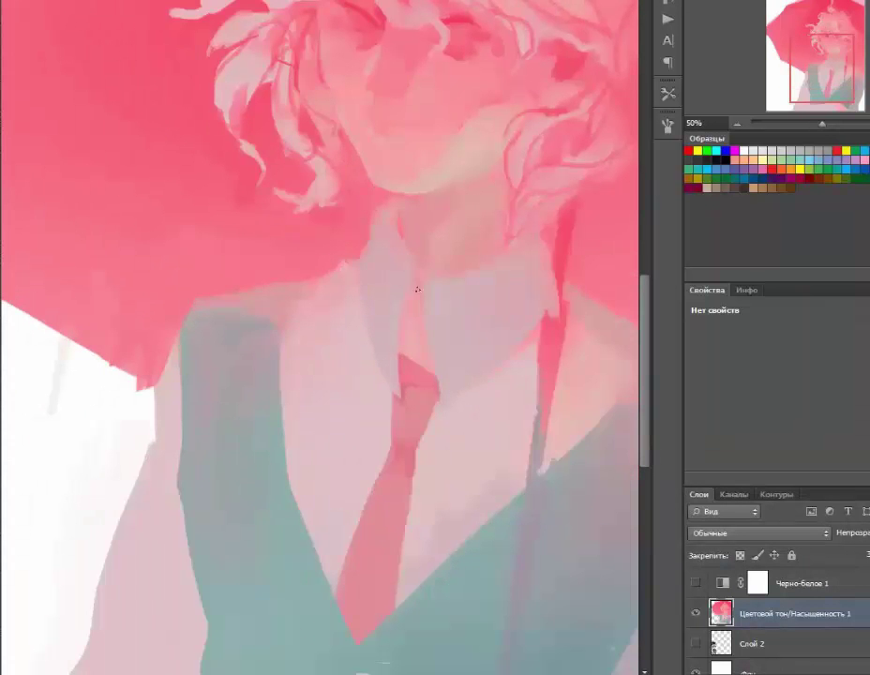
Step: Select the red tie with the Magic Wand, deepen the shading toward its tip, and deselect
scroll(495, 369, down, 2)
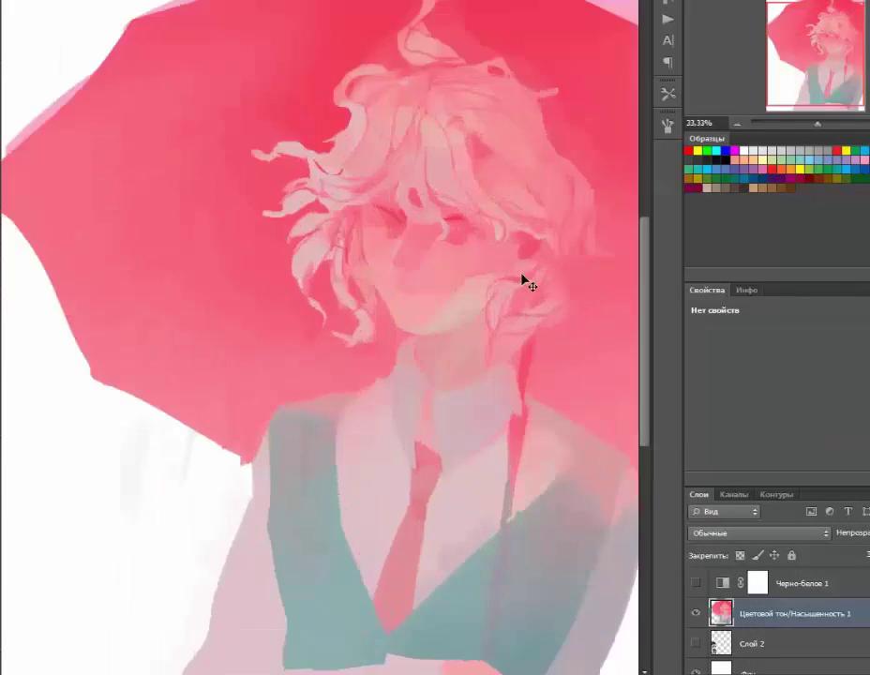
scroll(466, 266, up, 2)
scroll(472, 472, down, 2)
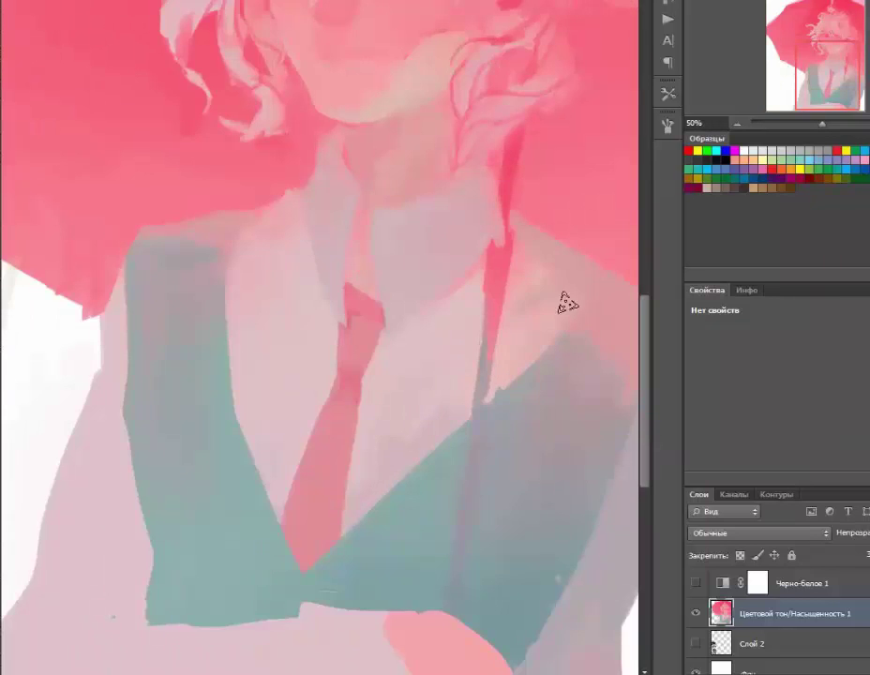
scroll(466, 497, up, 2)
scroll(416, 375, down, 3)
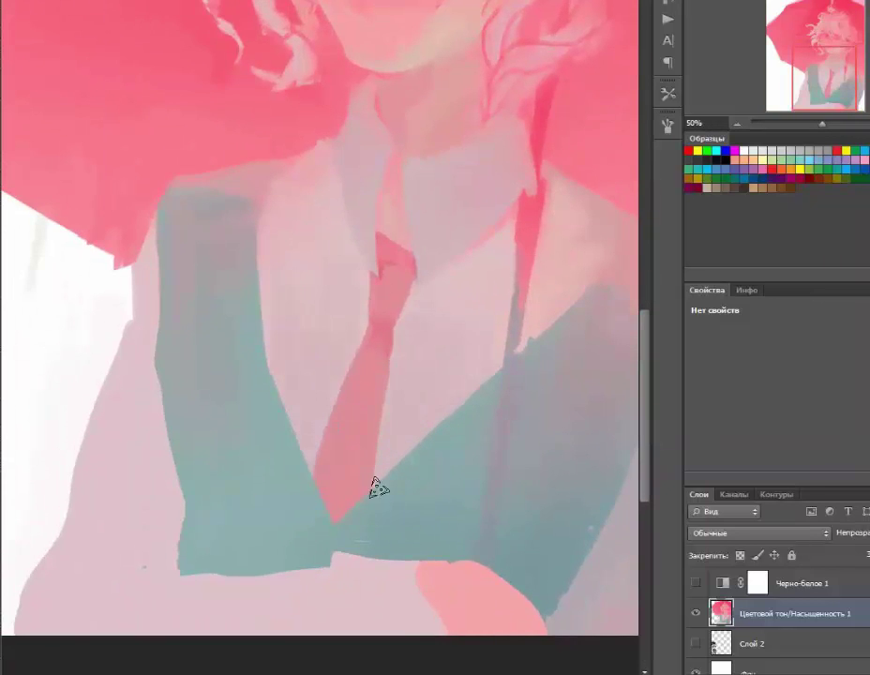
scroll(320, 334, down, 1)
click(432, 359)
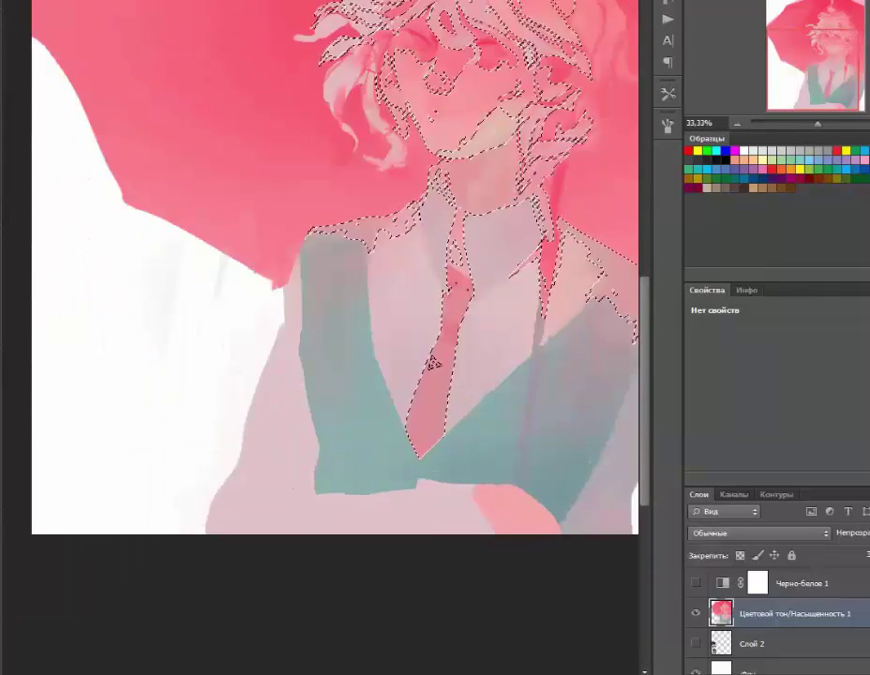
key(ctrl+d)
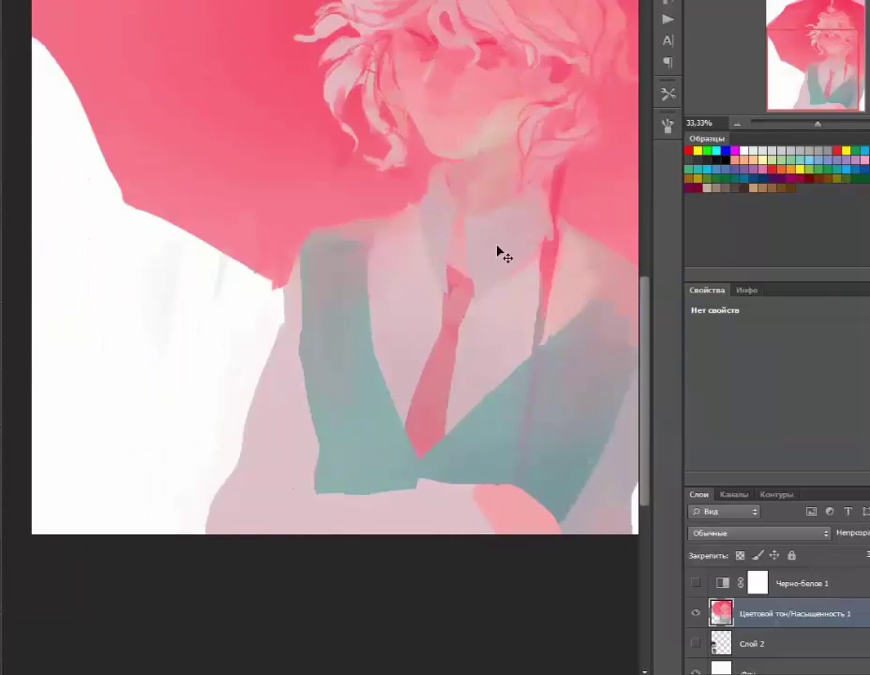
Step: Paint the thin pink band of the tie running up from the knot between the collar points
scroll(466, 350, up, 1)
scroll(456, 210, down, 1)
scroll(401, 338, up, 2)
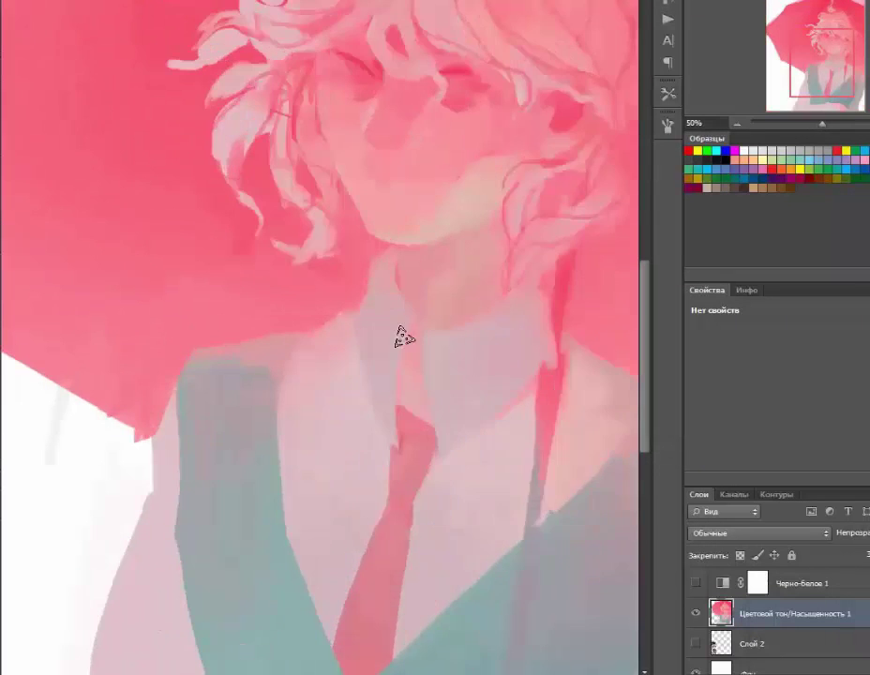
scroll(425, 259, up, 1)
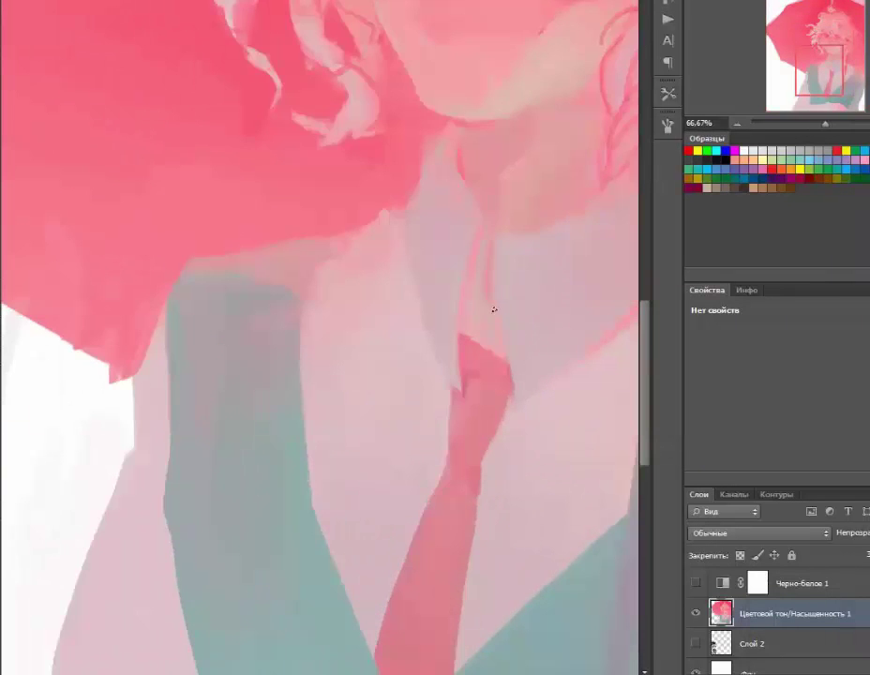
scroll(498, 321, down, 3)
scroll(439, 201, up, 2)
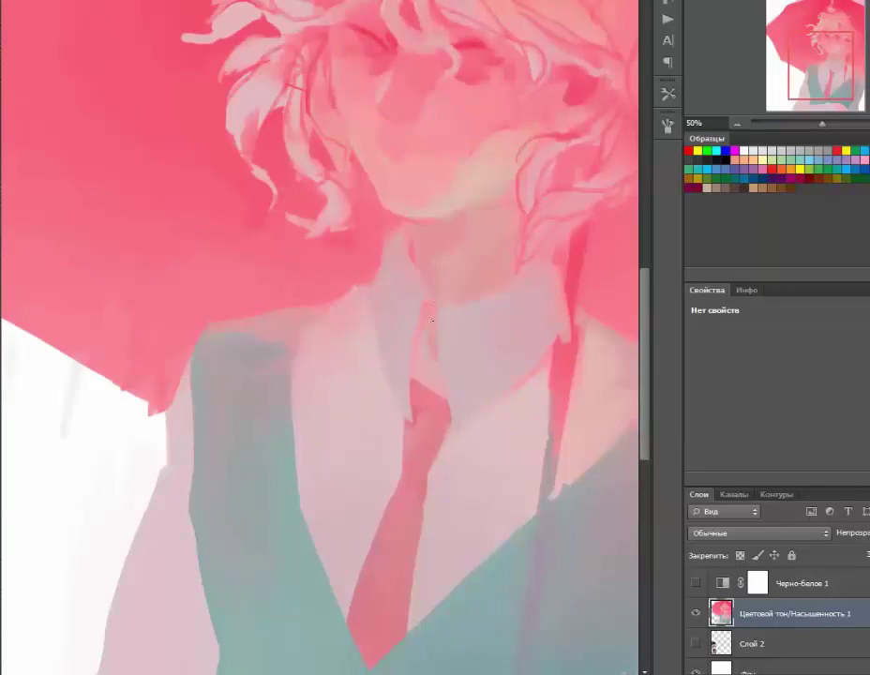
mouse_move(433, 321)
mouse_down()
mouse_move(485, 292)
mouse_move(430, 320)
mouse_up()
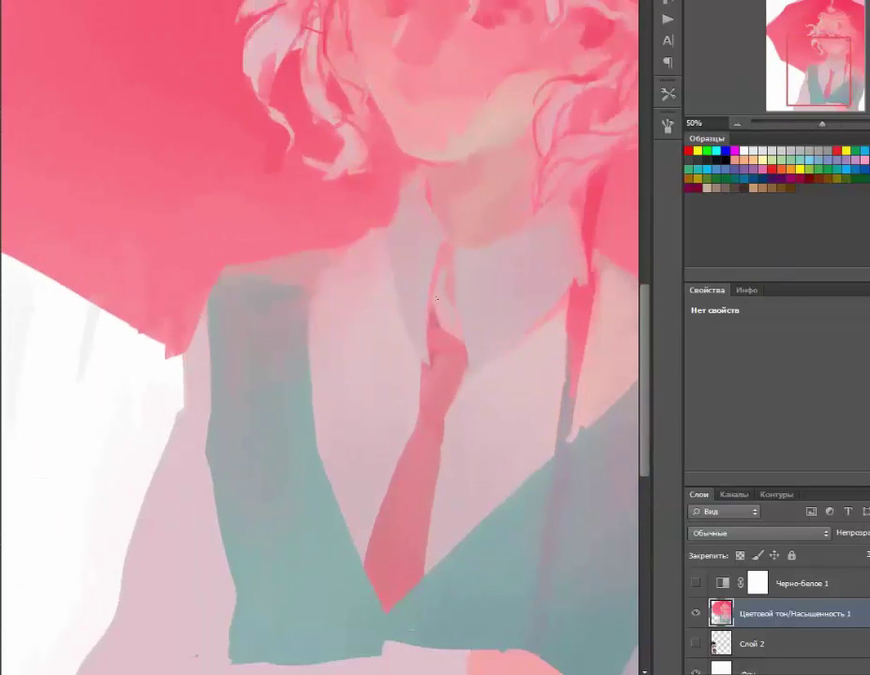
scroll(450, 282, down, 2)
scroll(471, 262, up, 2)
scroll(471, 272, down, 2)
scroll(471, 272, up, 2)
scroll(492, 293, down, 2)
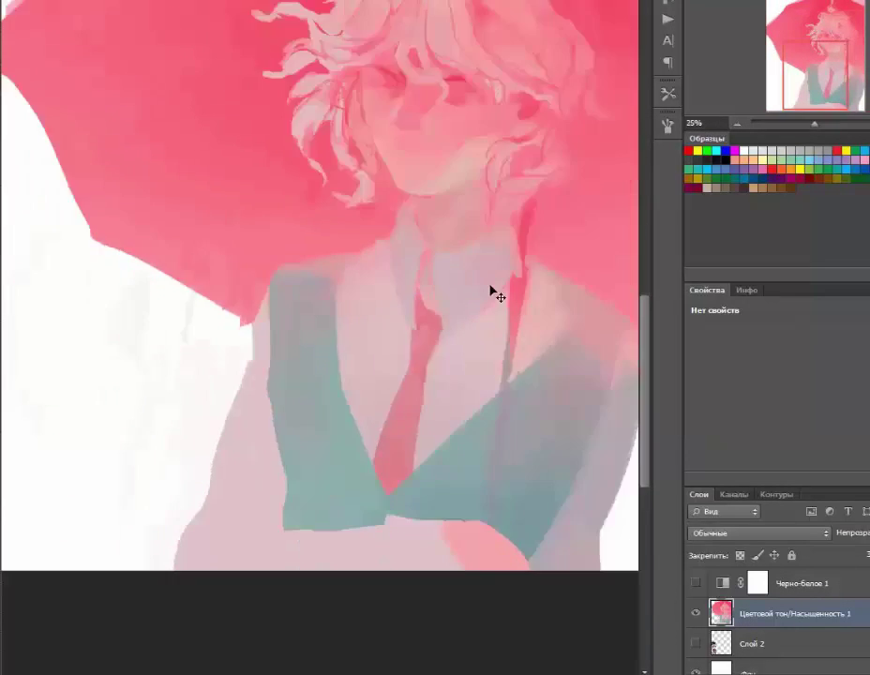
Step: Extend the teal vest up over the shoulder beside the umbrella handle, and deselect
scroll(494, 293, up, 1)
mouse_move(455, 375)
mouse_down()
mouse_move(305, 365)
mouse_move(151, 388)
mouse_move(228, 600)
mouse_move(826, 633)
mouse_move(565, 470)
mouse_move(562, 281)
mouse_move(525, 412)
mouse_move(565, 391)
mouse_up()
right_click(539, 430)
key(Escape)
key(ctrl+d)
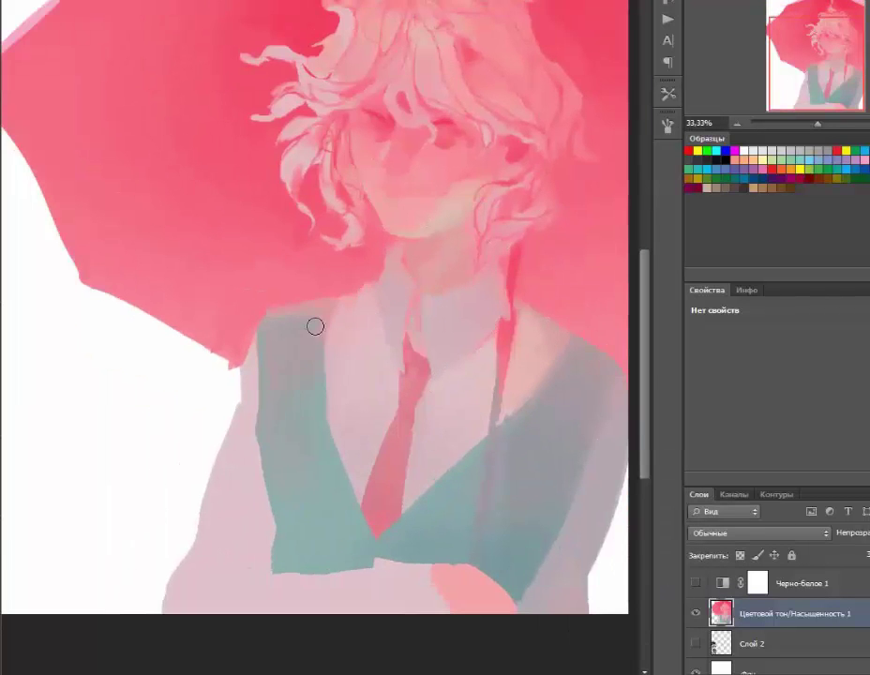
Step: Repaint the umbrella handle as a grey-blue strip across the vest and tidy the shirt's shoulder edge
drag(509, 443, 463, 454)
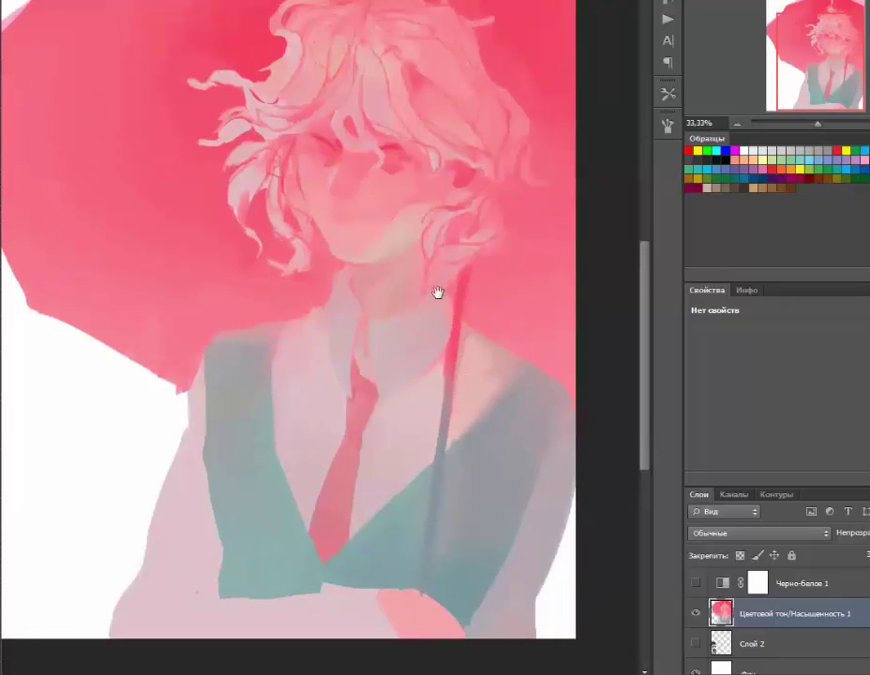
drag(438, 293, 492, 277)
drag(376, 319, 404, 347)
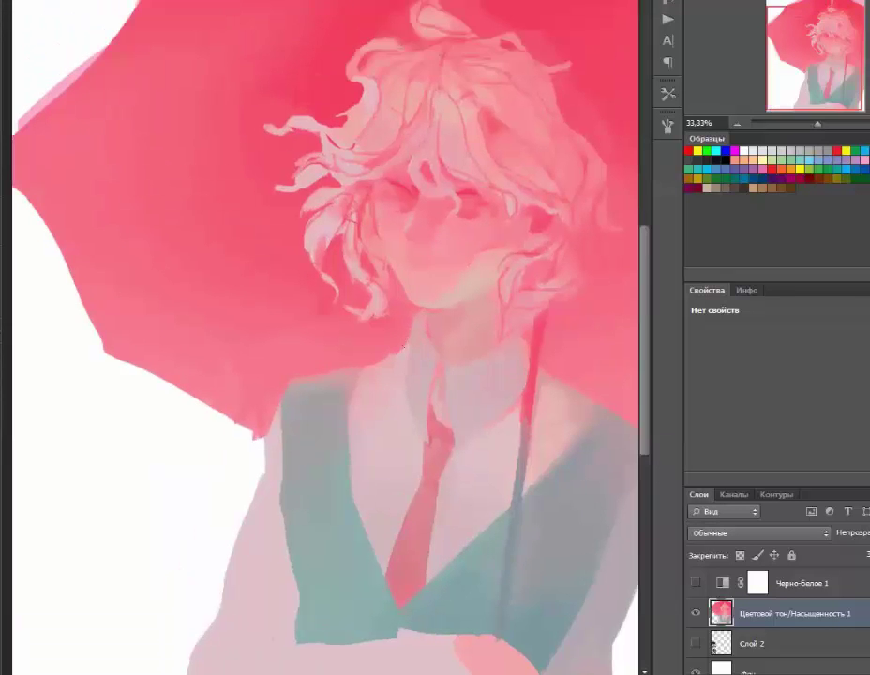
drag(351, 370, 417, 352)
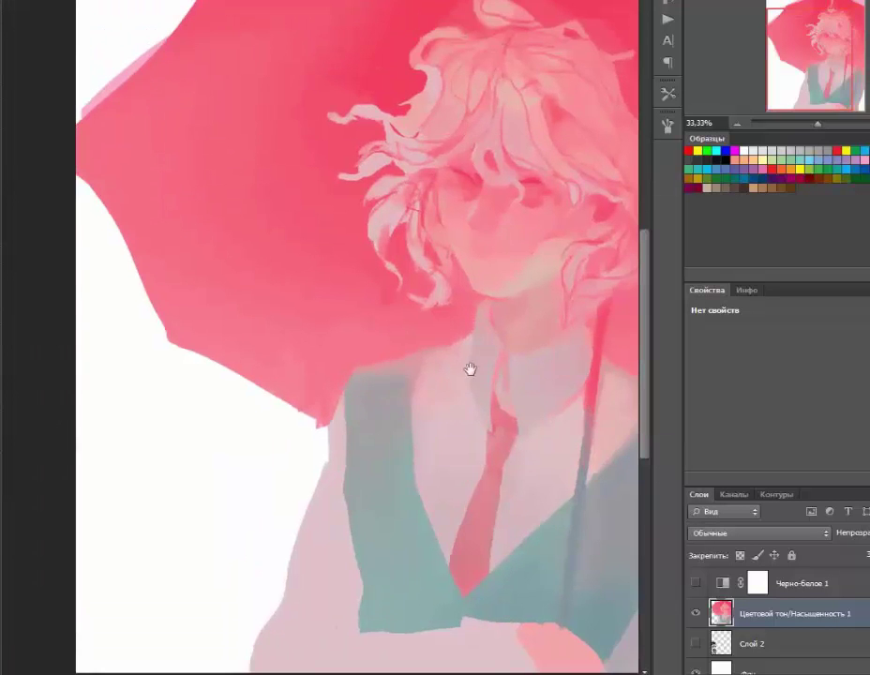
drag(469, 369, 379, 285)
Step: Review the recent brush strokes in the document history
scroll(378, 285, up, 1)
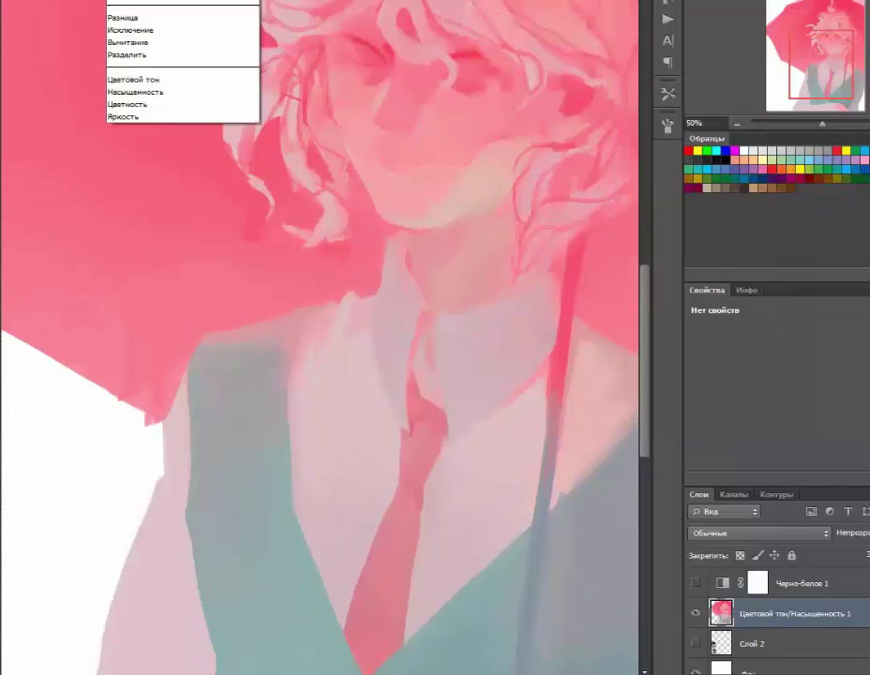
scroll(464, 363, down, 2)
click(679, 9)
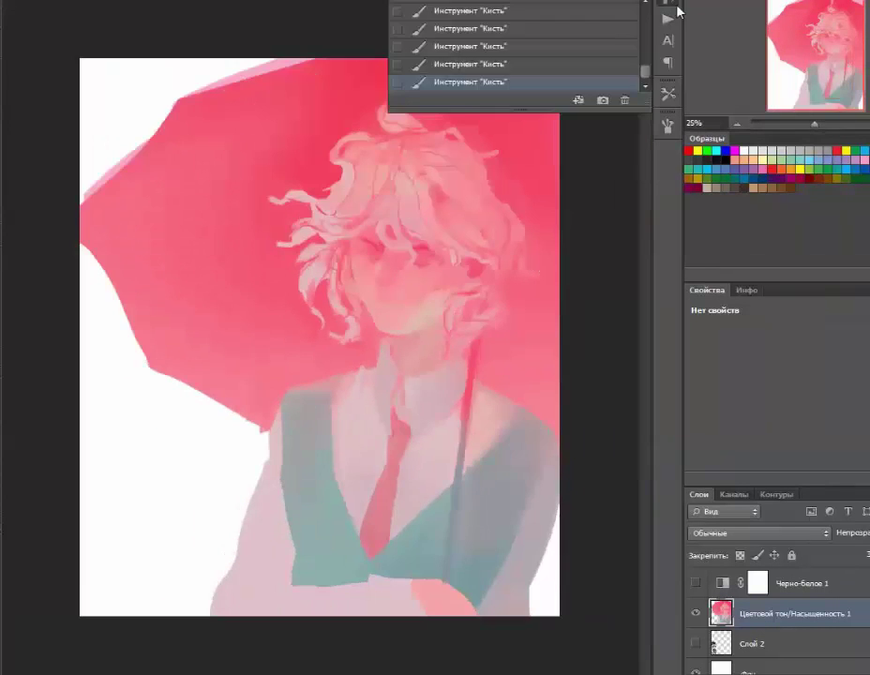
click(647, 83)
click(621, 55)
click(622, 58)
Step: Refine the grey-lilac collar and the shirt's shoulder edge against the red umbrella
scroll(486, 307, up, 1)
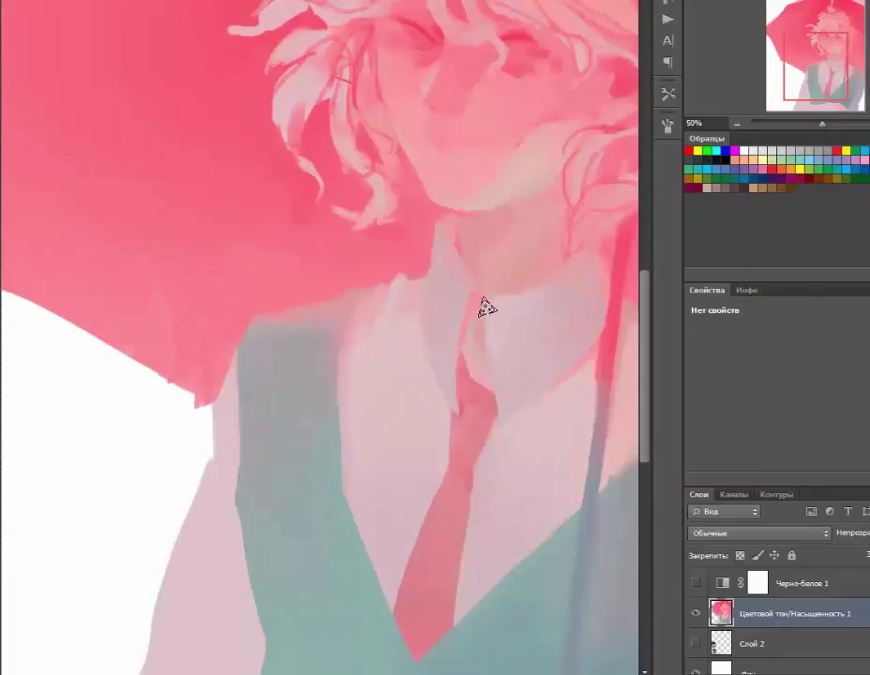
scroll(455, 308, up, 2)
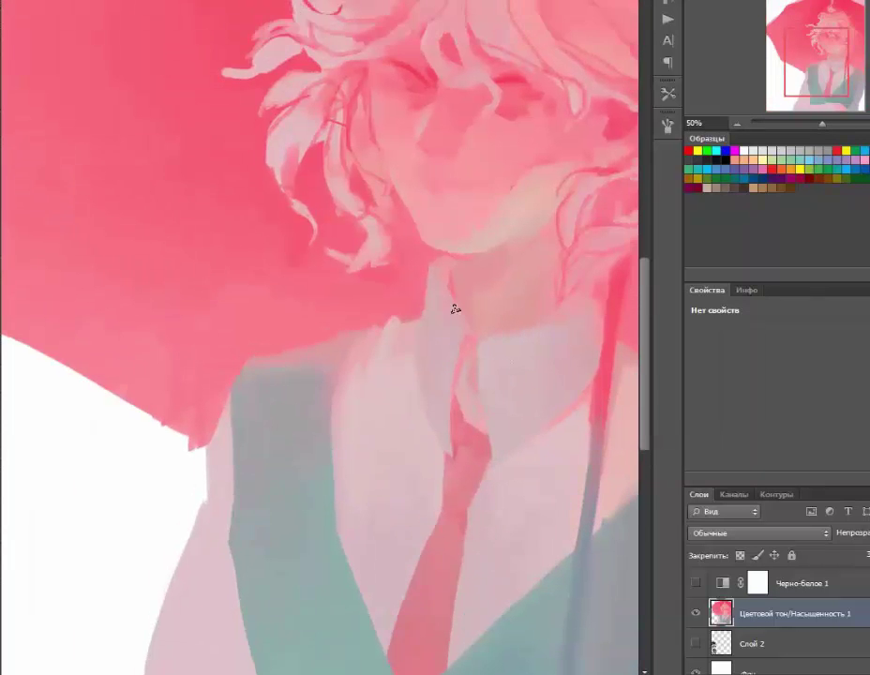
scroll(473, 326, down, 2)
scroll(474, 132, down, 1)
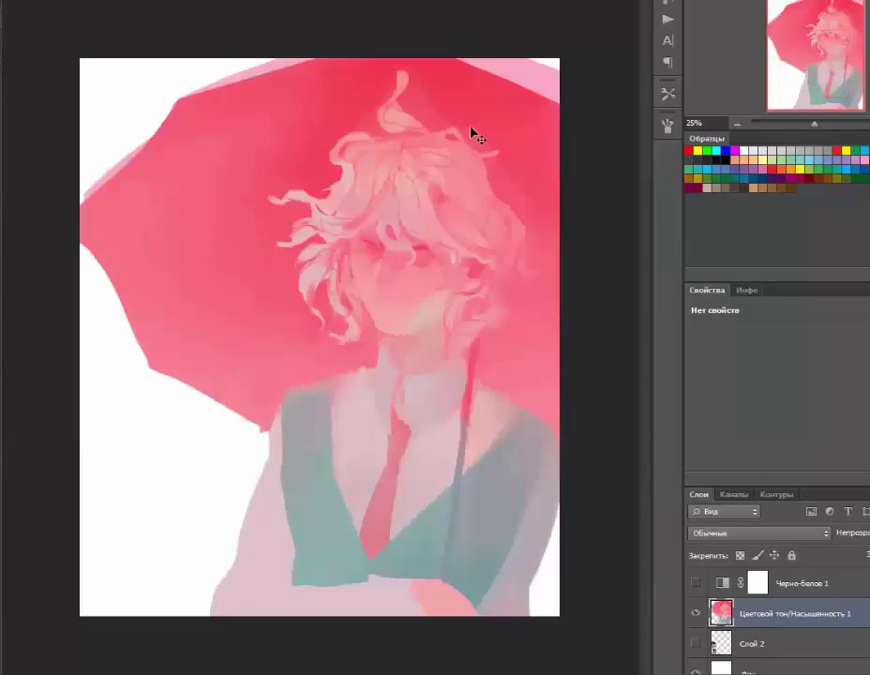
scroll(434, 348, up, 1)
scroll(451, 369, down, 2)
scroll(403, 361, up, 1)
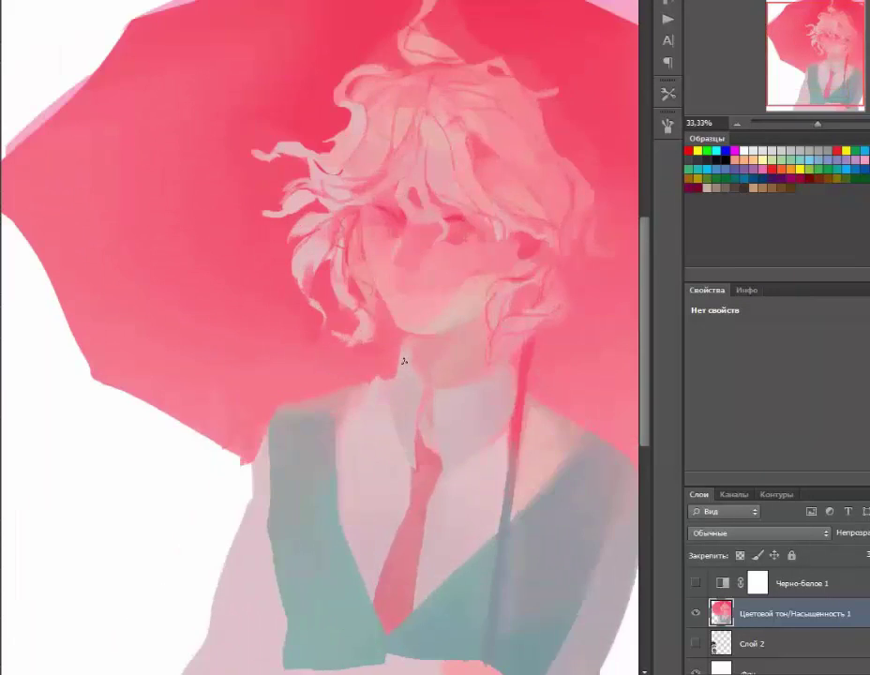
scroll(405, 365, down, 5)
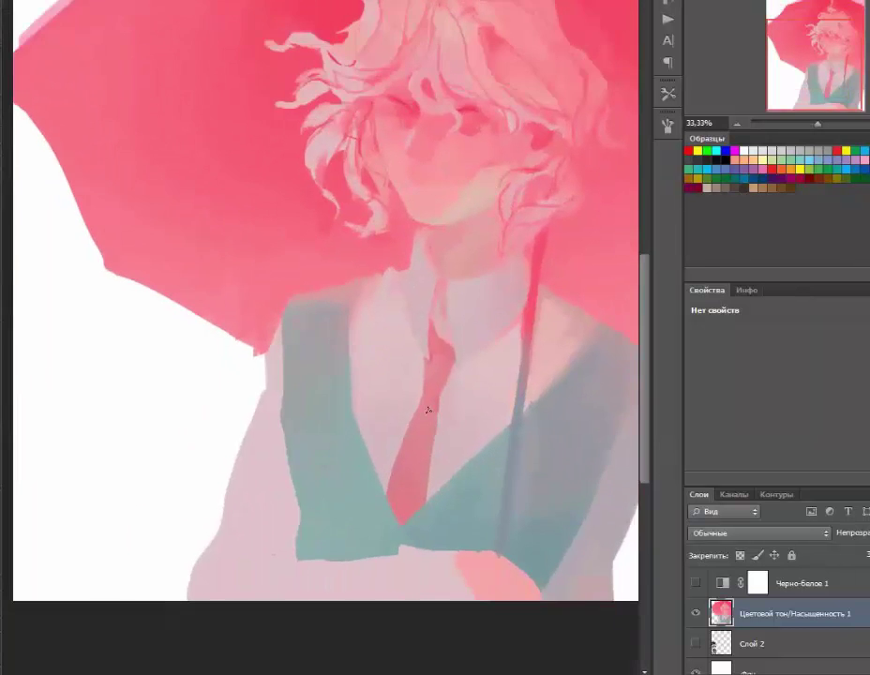
Step: Round off and sharpen the vest's shoulder edge beside the umbrella handle
drag(595, 305, 474, 300)
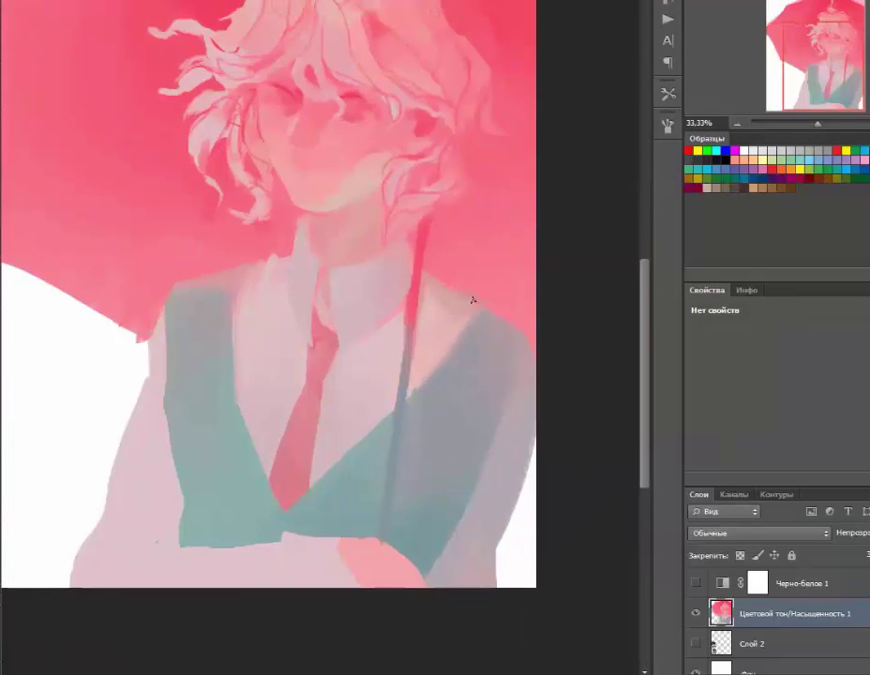
scroll(439, 280, up, 1)
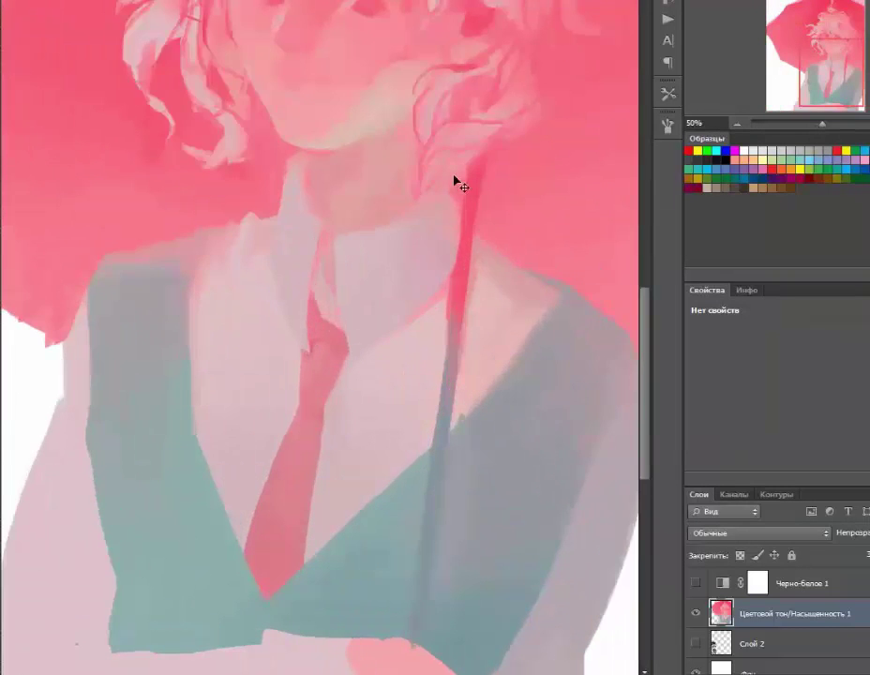
scroll(460, 184, down, 1)
right_click(450, 410)
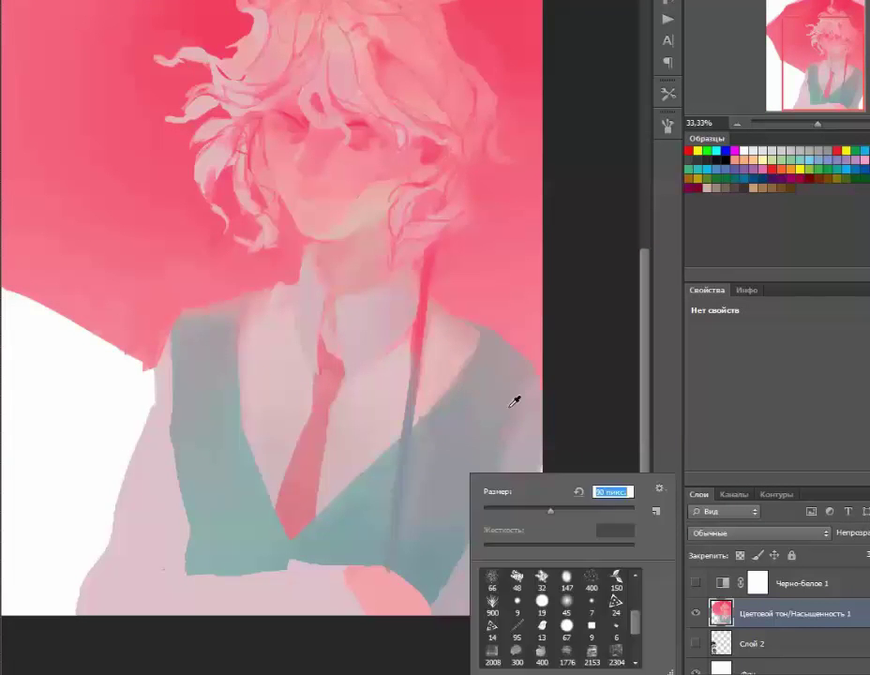
key(Escape)
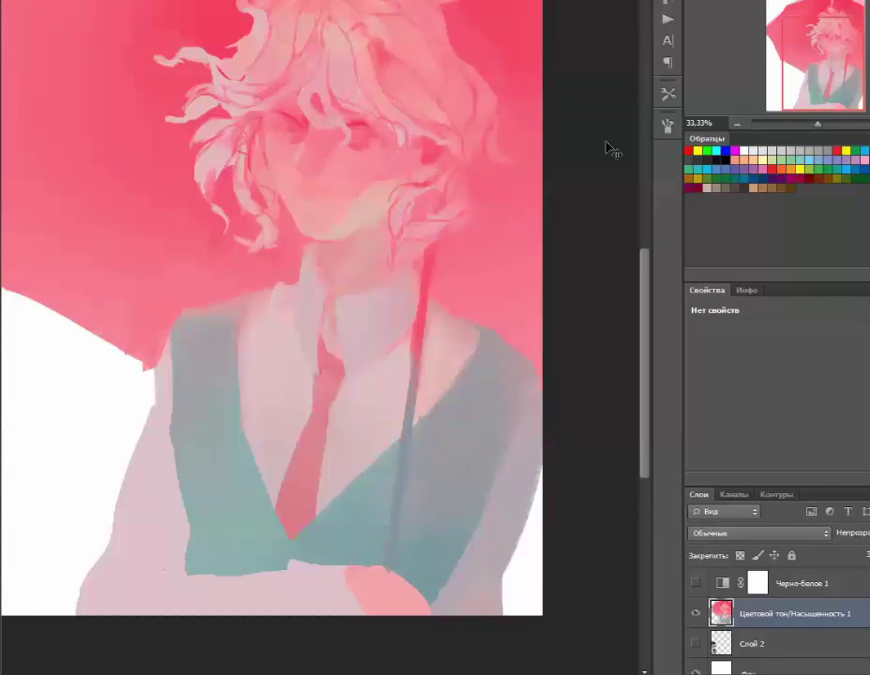
Step: Select the teal vest with the Magic Wand, even out its shading with a soft brush, and deselect
right_click(437, 548)
key(Return)
mouse_move(437, 548)
mouse_down()
mouse_move(412, 478)
mouse_move(401, 528)
mouse_up()
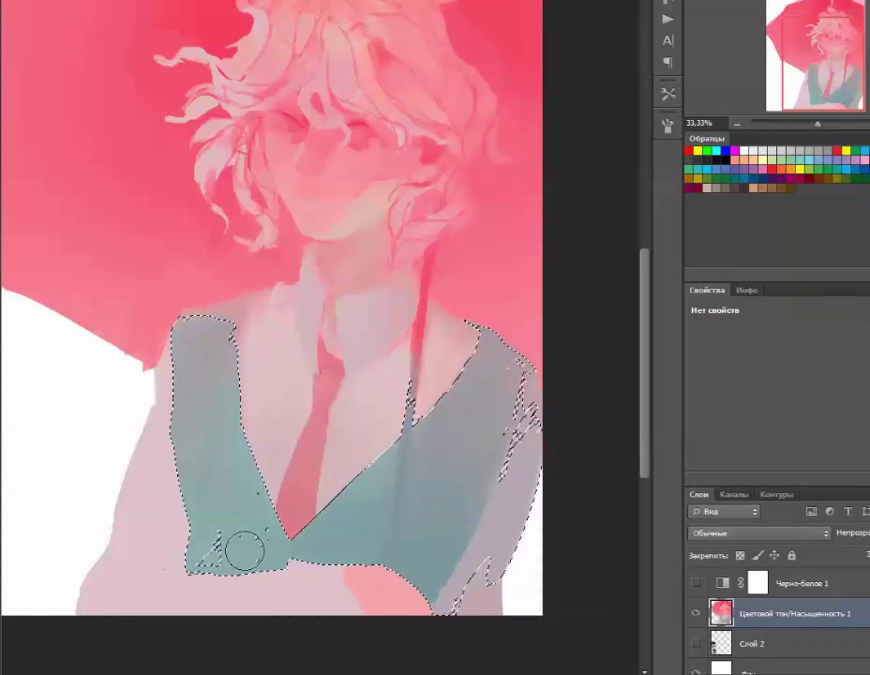
key(ctrl+d)
Step: Smooth the shirt's shoulder line next to the collar with a smaller brush
key(ctrl+minus)
key(ctrl+plus)
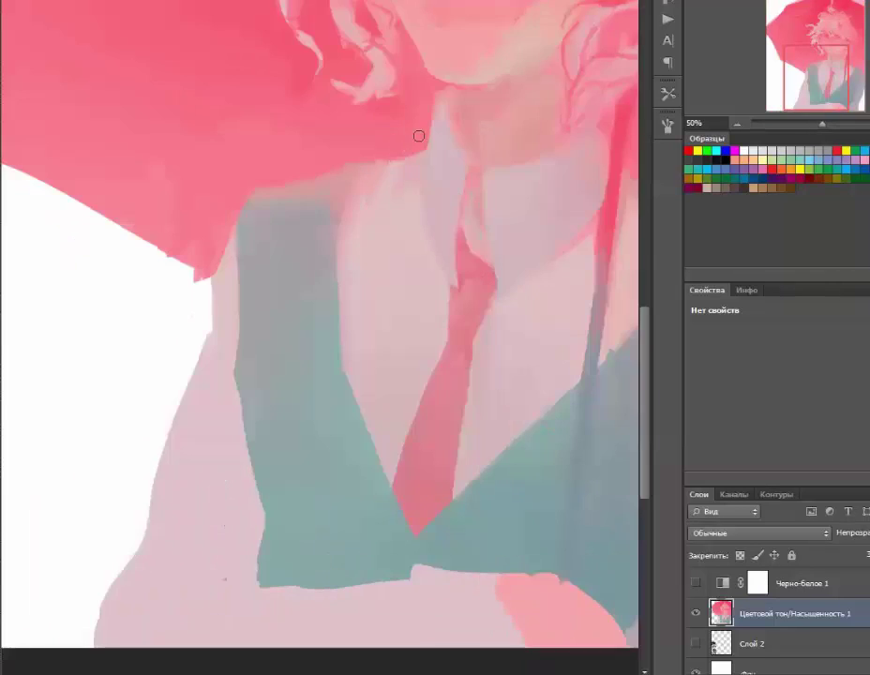
right_click(375, 385)
key(Escape)
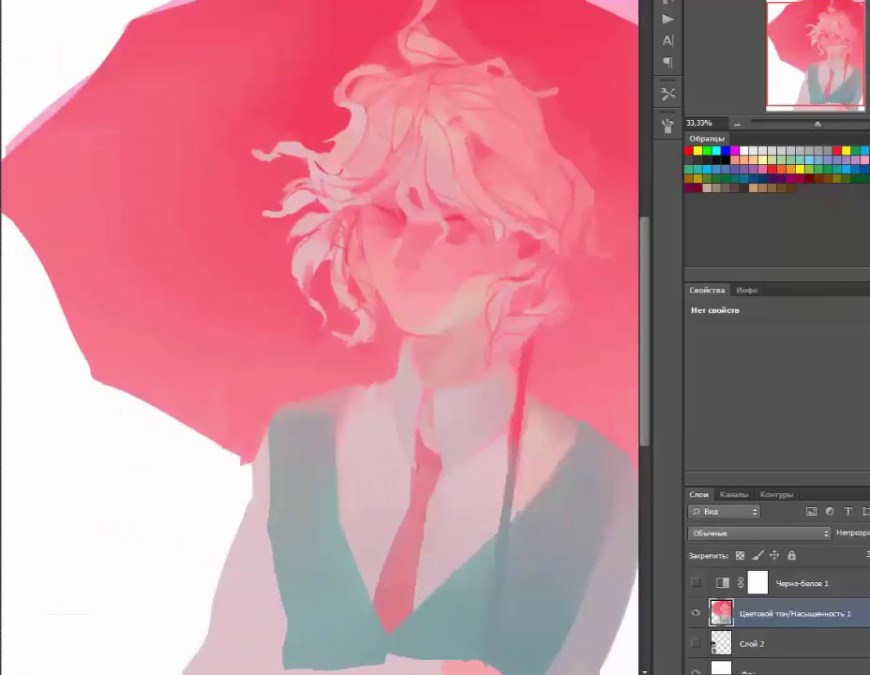
key(ctrl+minus)
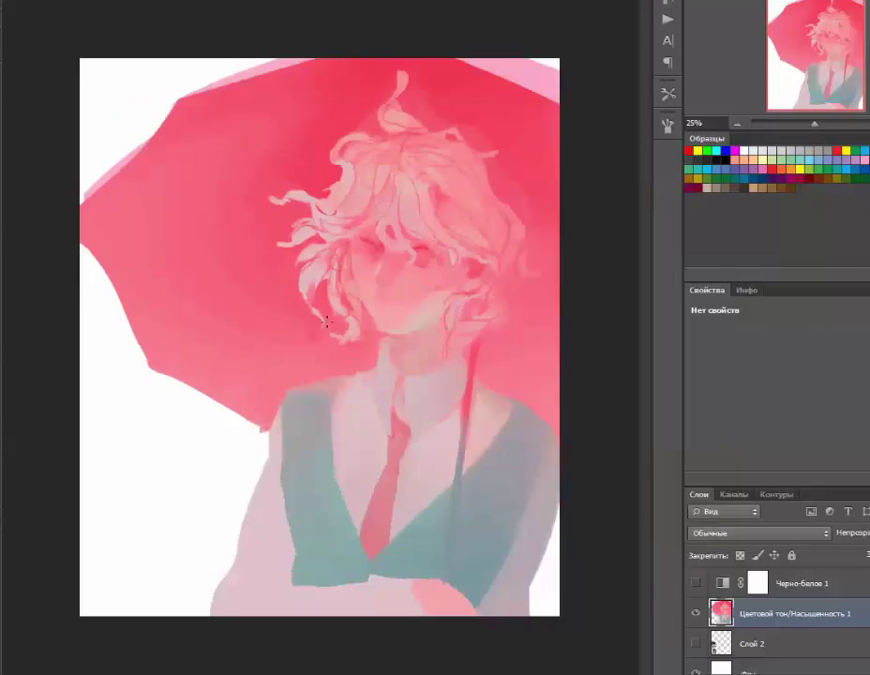
Step: Recut the umbrella's lower edge with white paint, undoing the trimming strokes along its upper edge
mouse_move(89, 169)
mouse_down()
mouse_move(140, 272)
mouse_move(192, 314)
mouse_move(562, 87)
mouse_up()
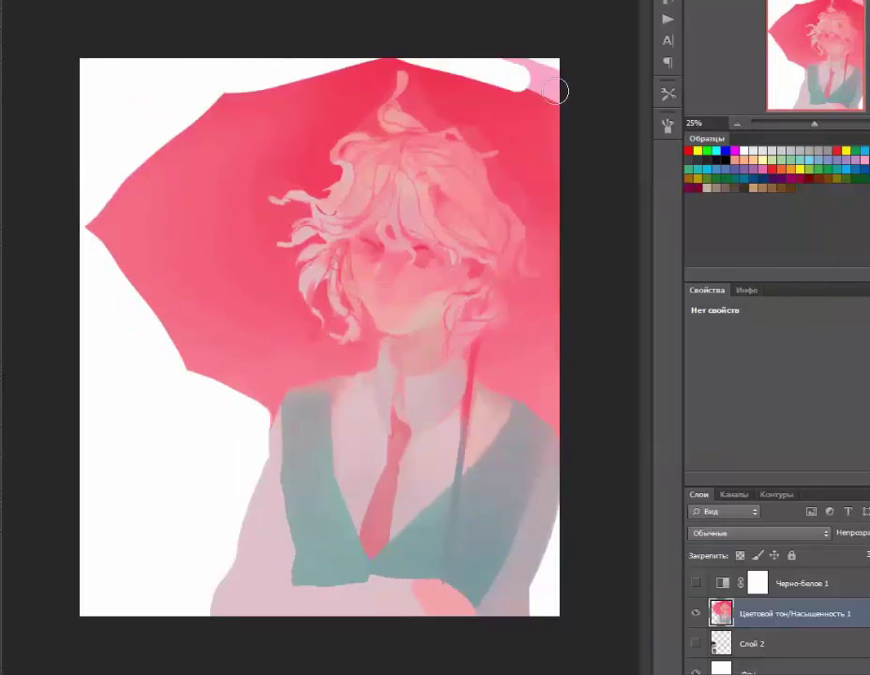
key(ctrl+z)
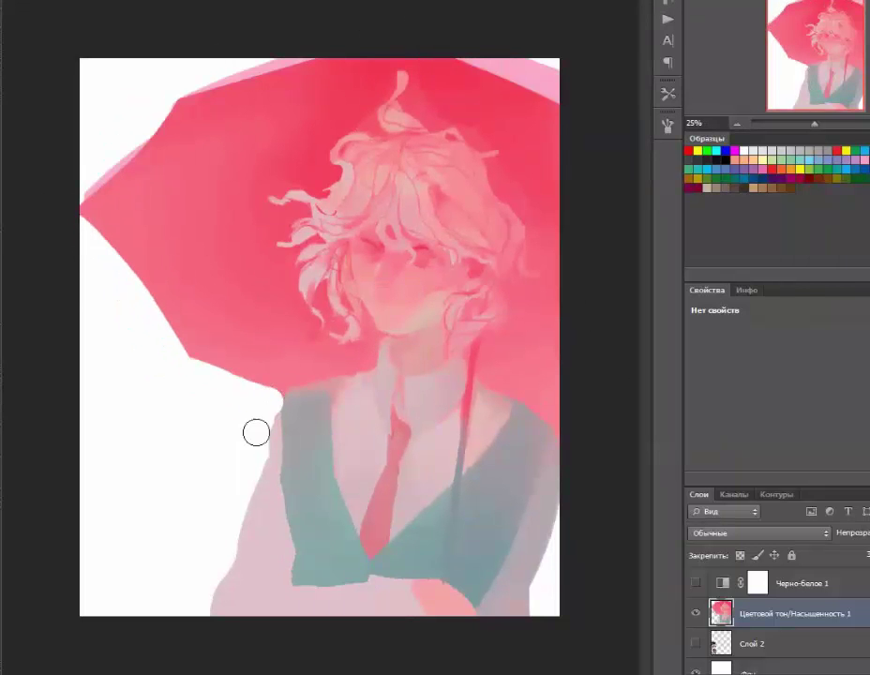
right_click(265, 353)
key(Escape)
Step: Refine the curly hair strands beside the face with light and dark pink strokes
key(ctrl+plus)
key(ctrl+plus)
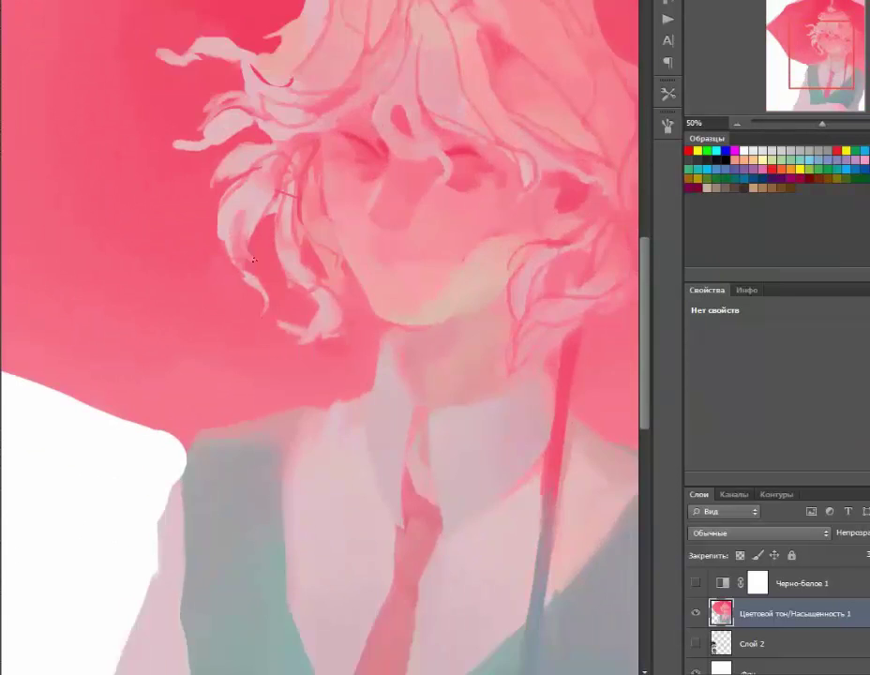
key(ctrl+minus)
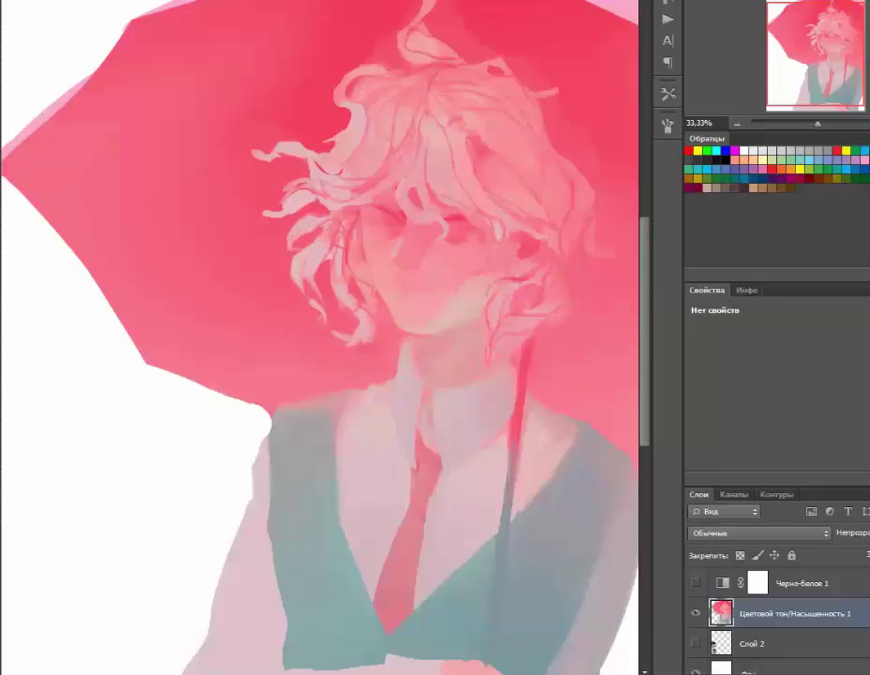
scroll(300, 324, up, 1)
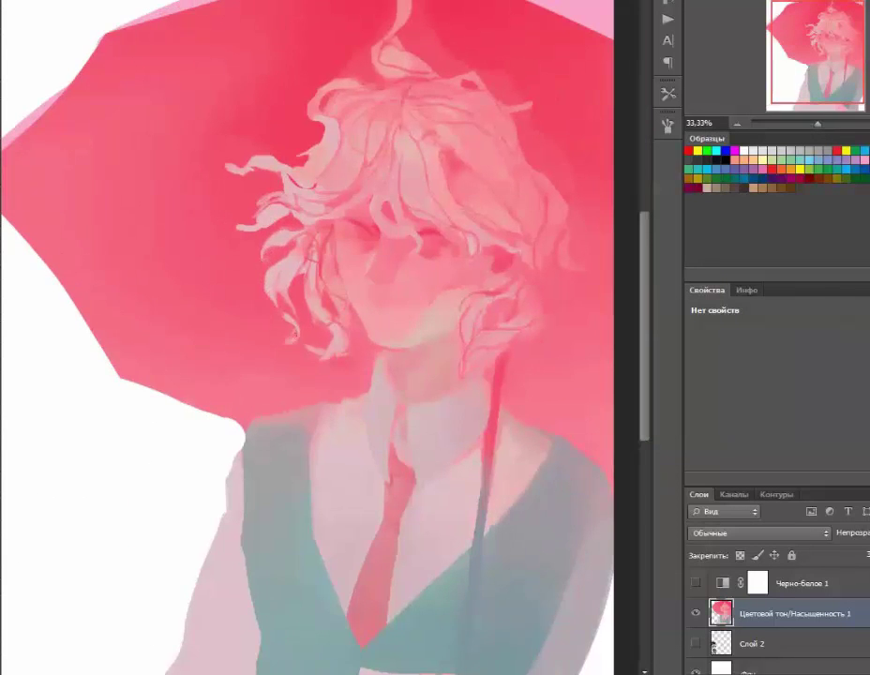
right_click(488, 221)
key(Escape)
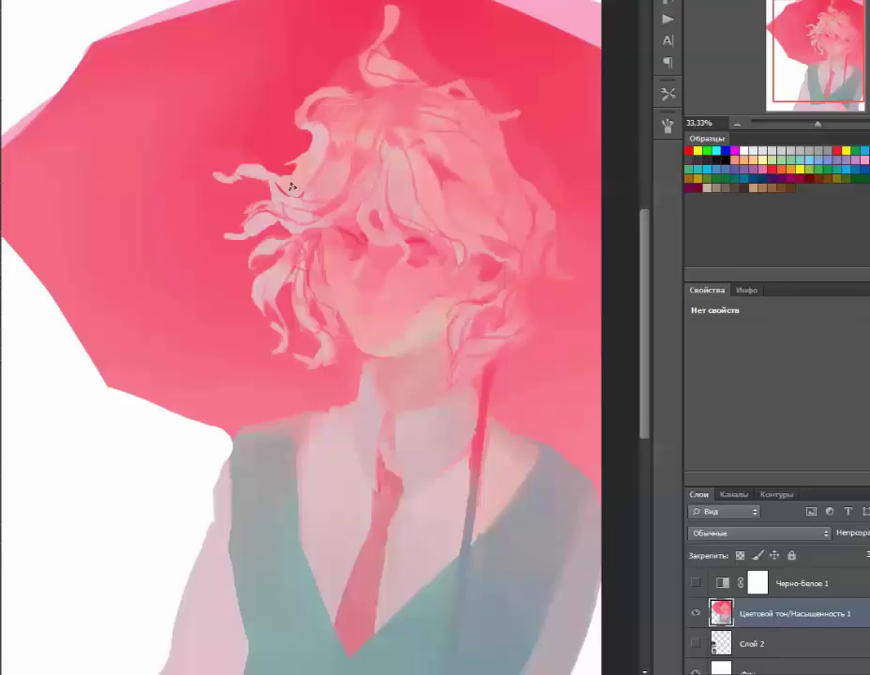
Step: Reshape the upright curl on top of the head into a rounder S-shaped lock with light pink strokes
key(ctrl+minus)
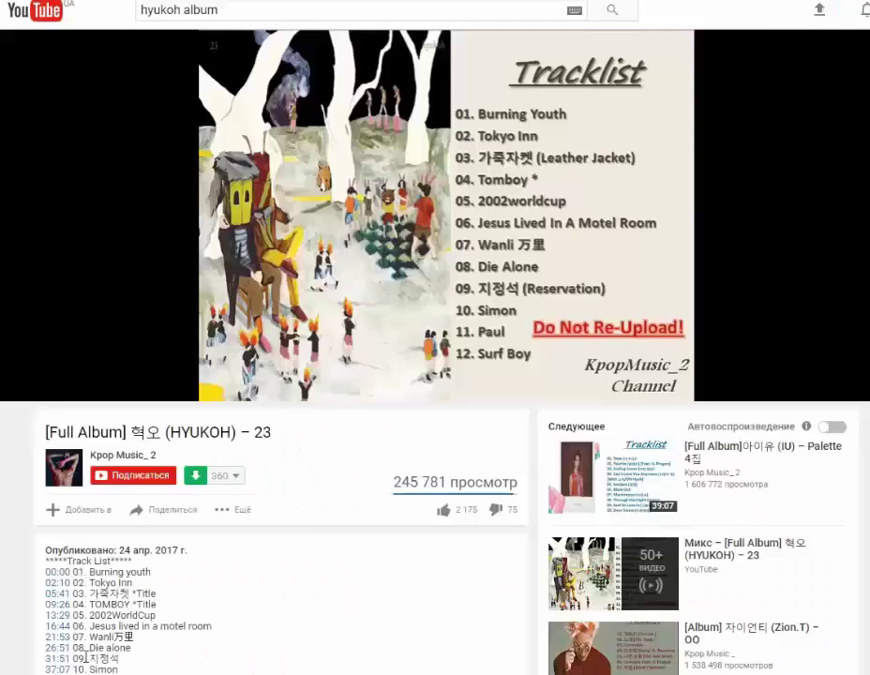
key(ctrl+plus)
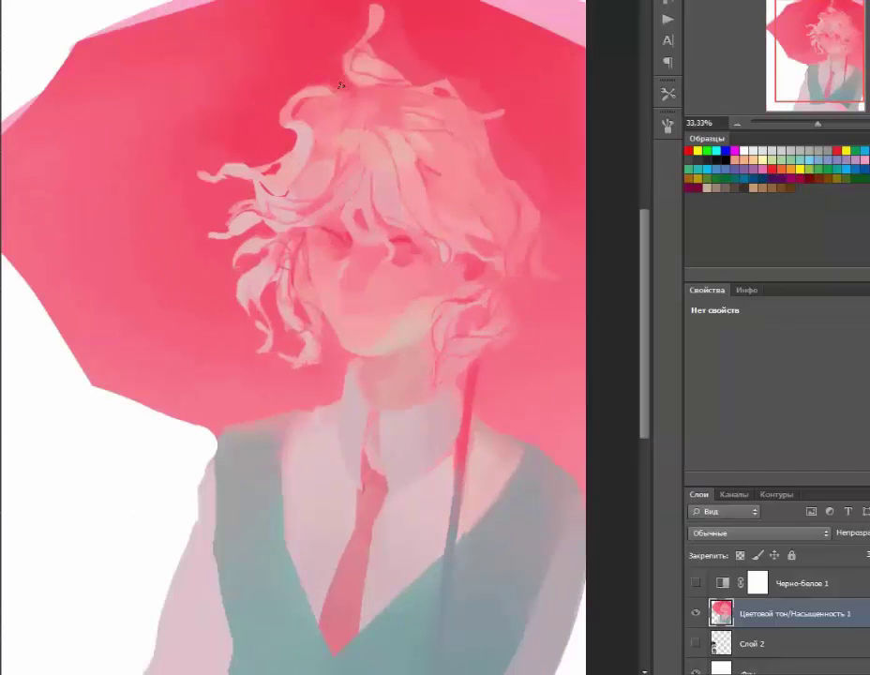
drag(369, 43, 394, 143)
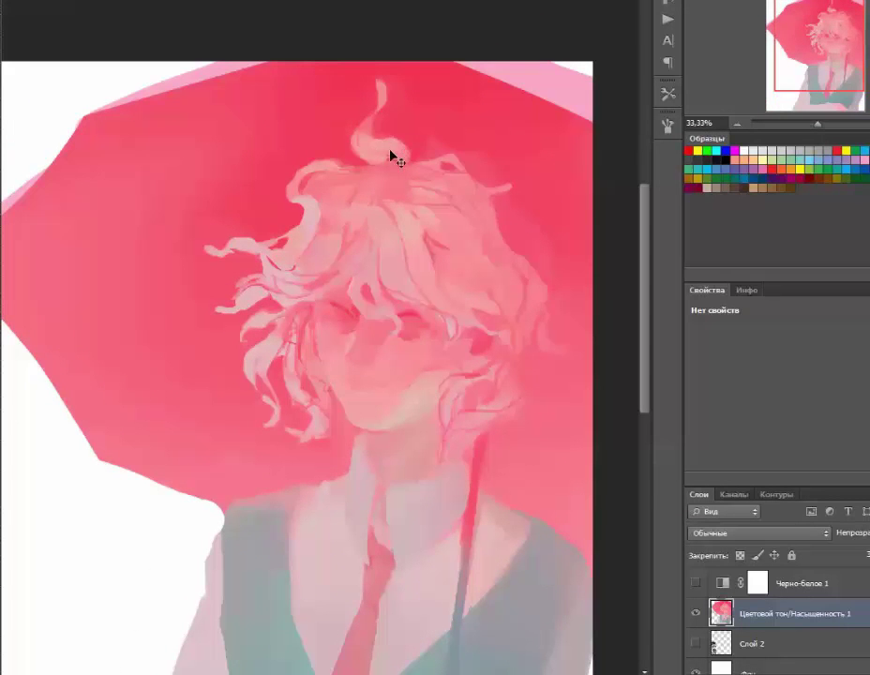
scroll(520, 188, down, 2)
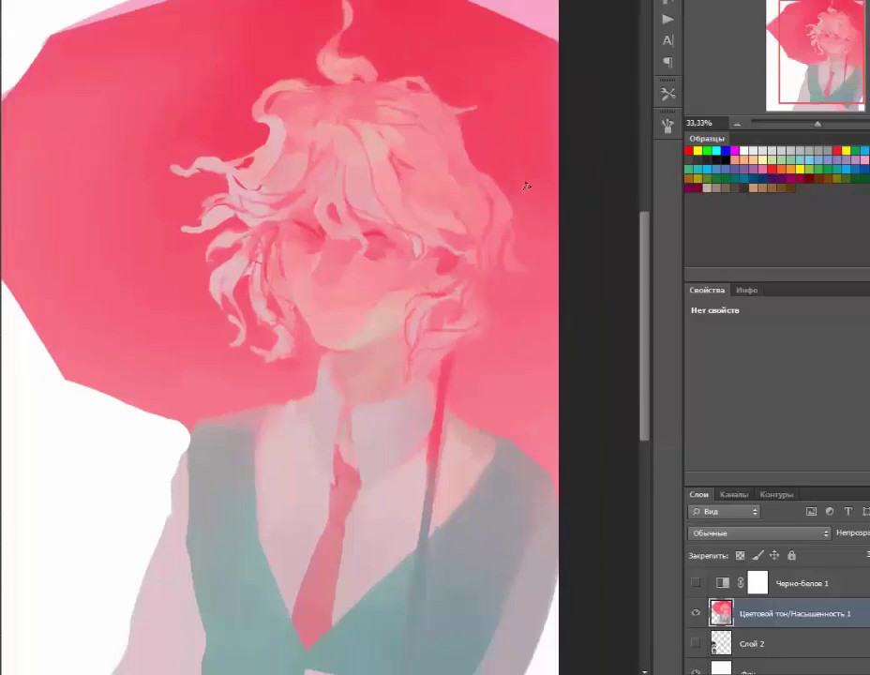
Step: Soften the darker strand lines across the crown and blend the base of the top curl into the hair
key(ctrl+minus)
key(ctrl+plus)
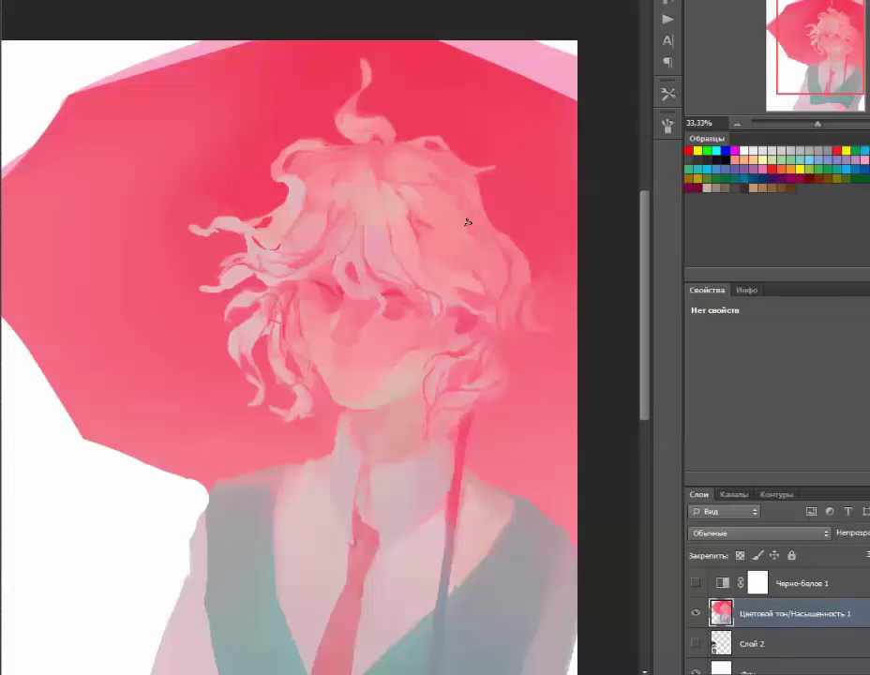
scroll(463, 221, down, 2)
key(ctrl+minus)
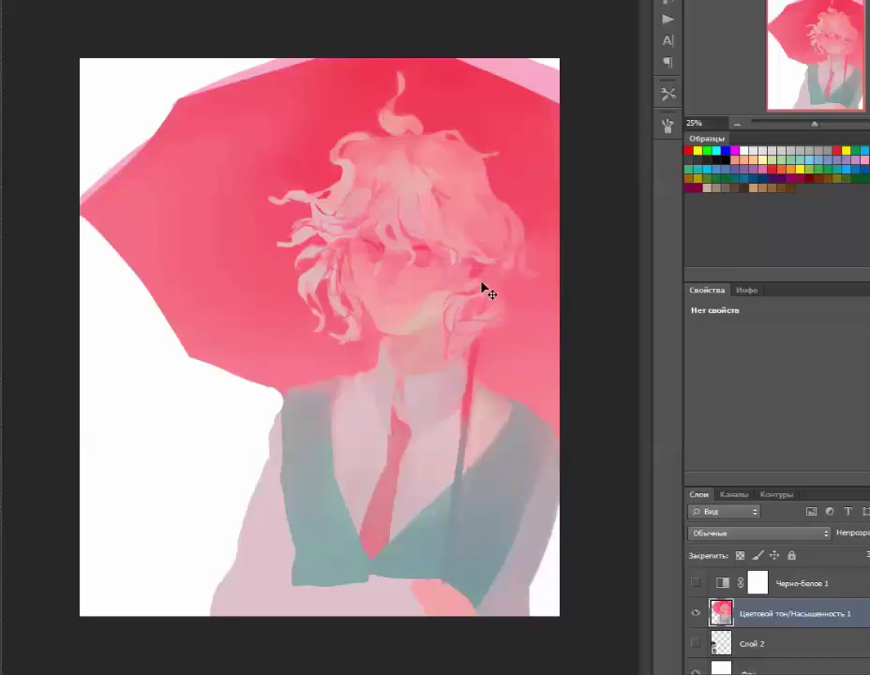
Step: Block in the ear with darker pink and repaint the curls beside the jaw and neck in softer light pink
scroll(472, 178, up, 1)
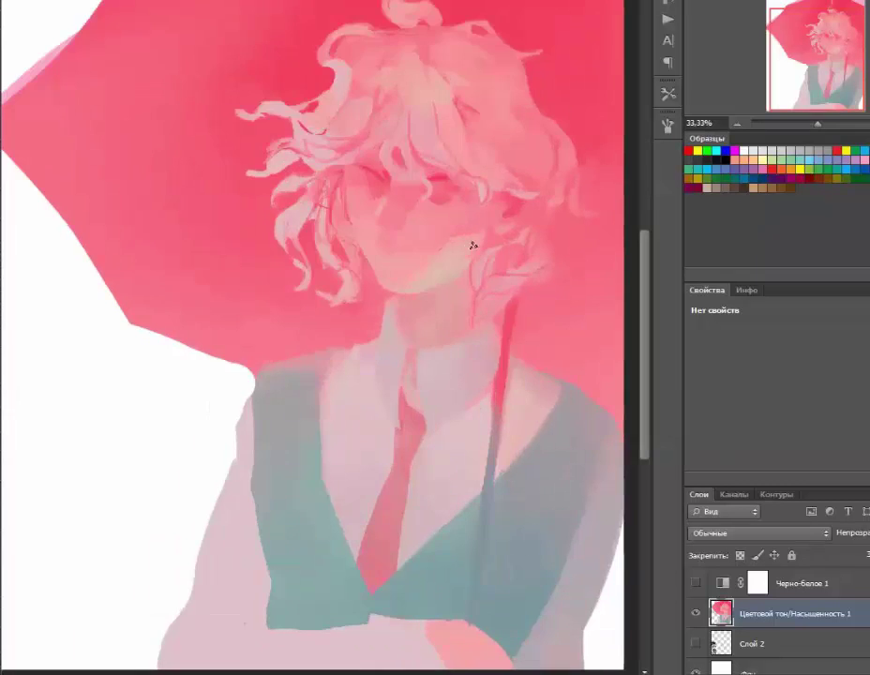
scroll(472, 245, up, 2)
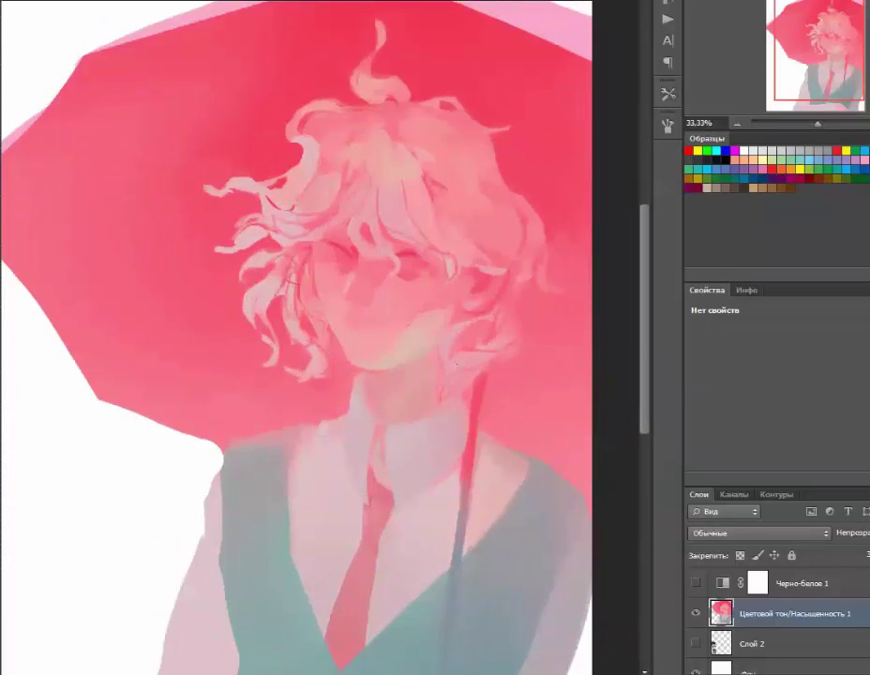
drag(334, 245, 382, 207)
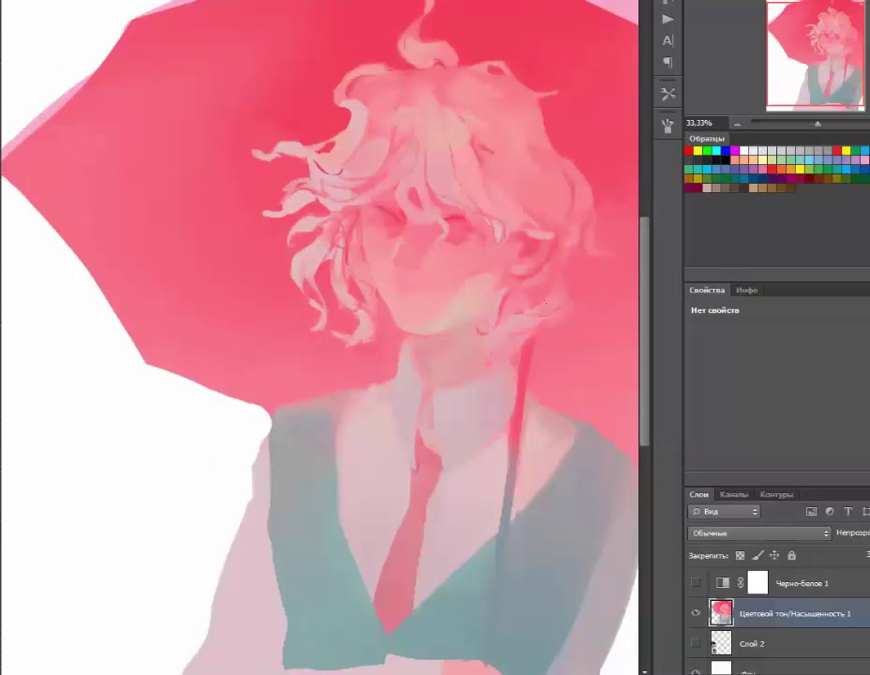
scroll(570, 572, down, 1)
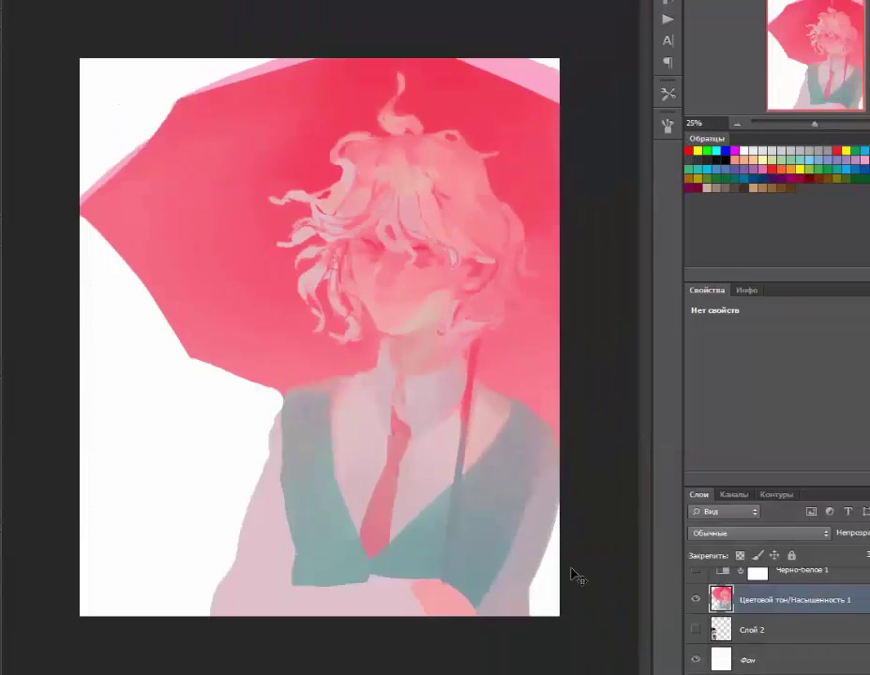
scroll(441, 515, up, 2)
scroll(537, 357, up, 3)
scroll(468, 365, down, 3)
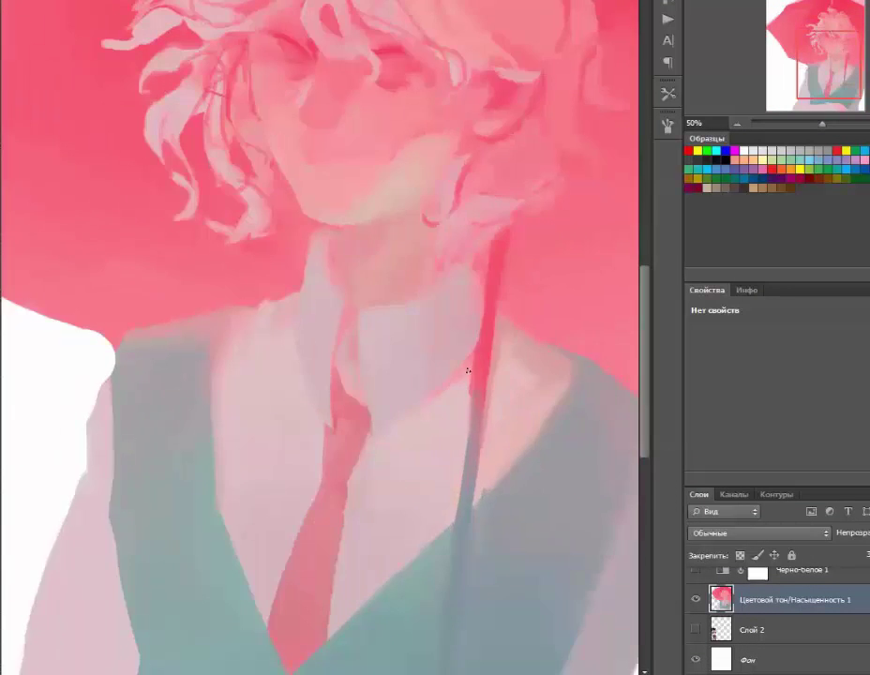
scroll(468, 365, down, 1)
scroll(219, 287, up, 1)
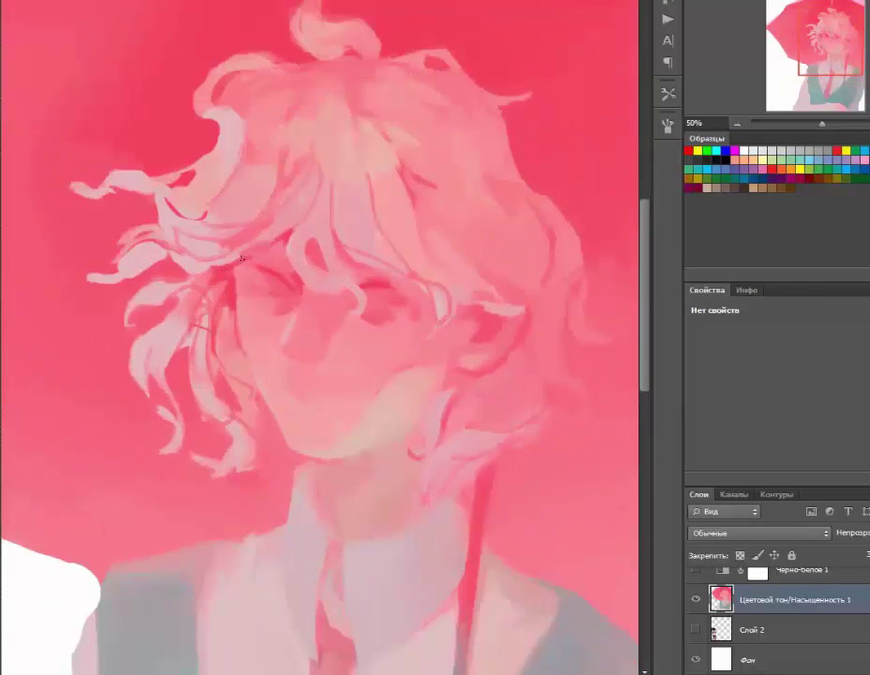
Step: Blend the swept fringe strands above the umbrella-side eye into smoother light locks, covering the dark lines between them
scroll(390, 363, left, 3)
scroll(412, 196, up, 1)
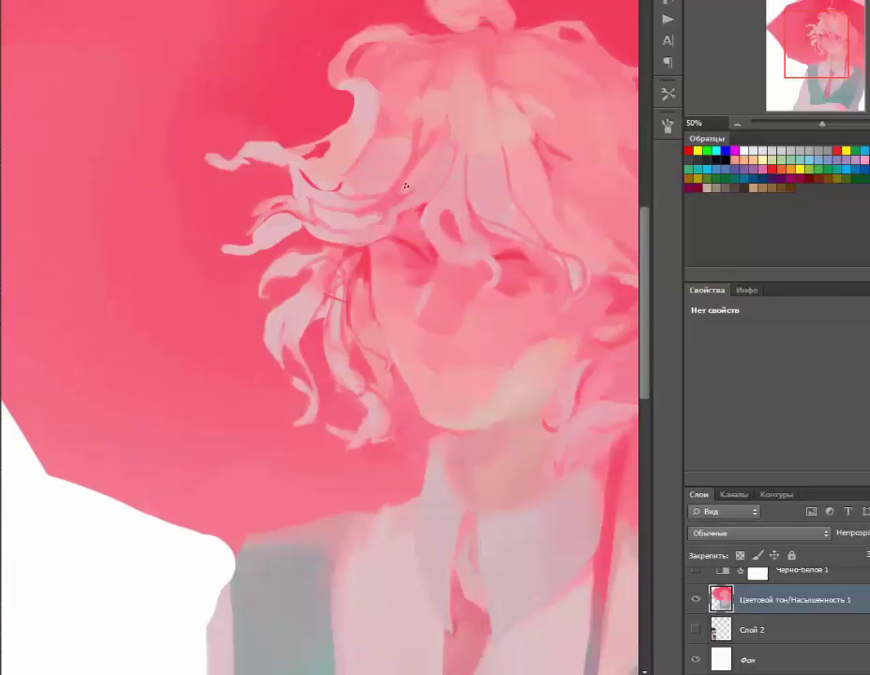
drag(370, 218, 317, 258)
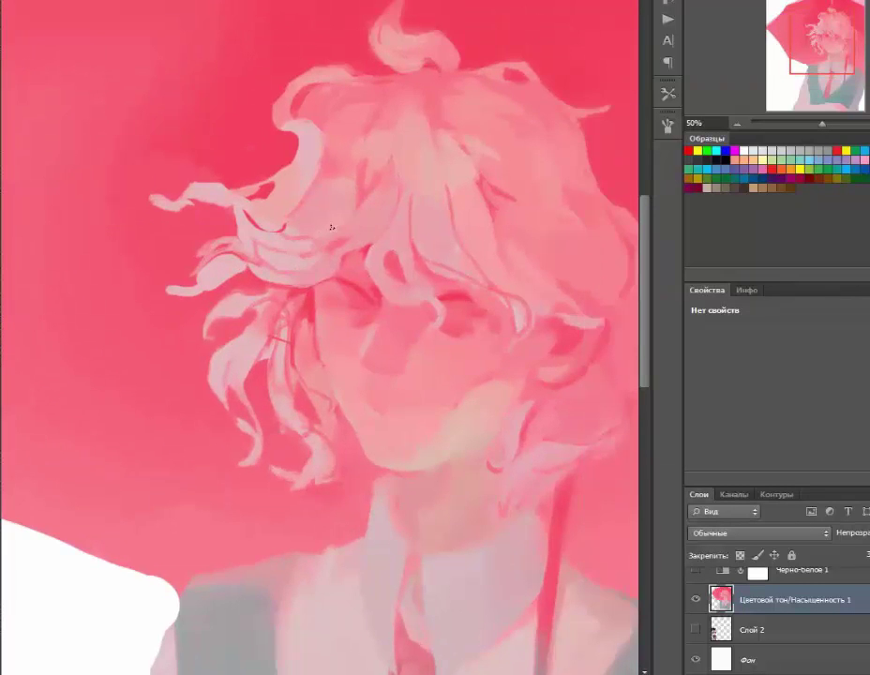
scroll(365, 132, down, 1)
scroll(445, 214, up, 1)
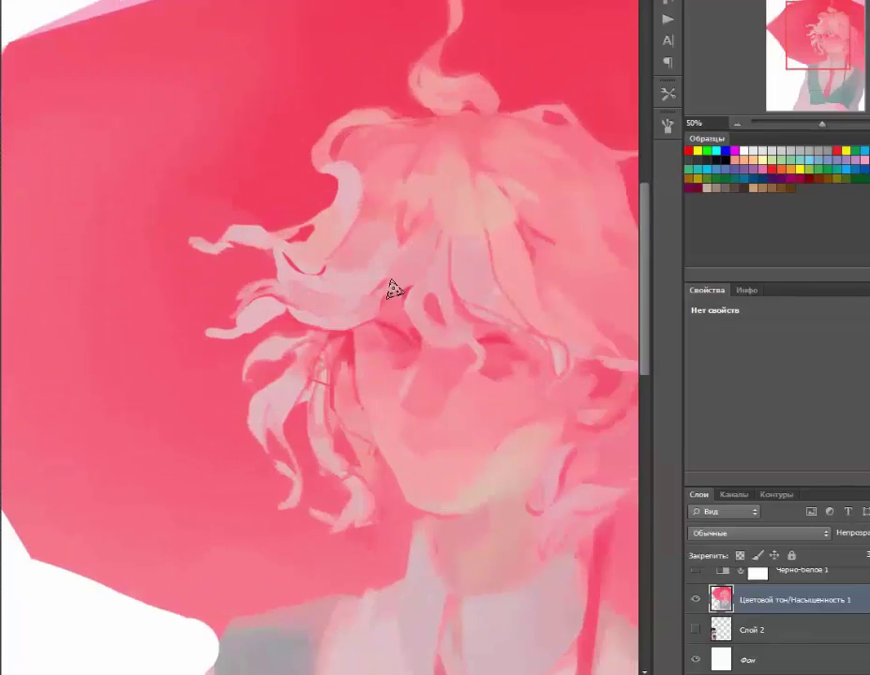
scroll(390, 287, down, 1)
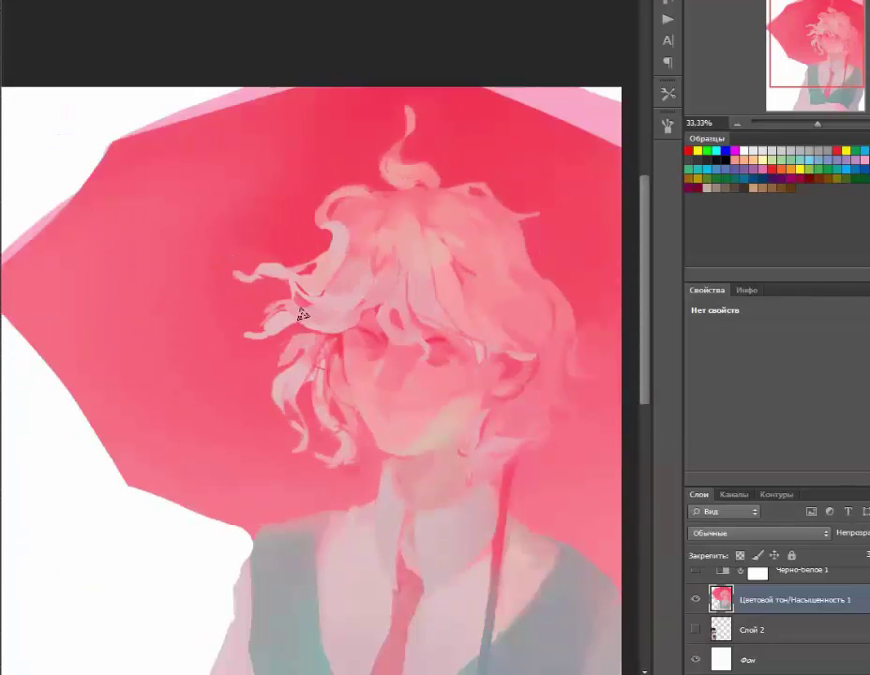
drag(277, 355, 243, 319)
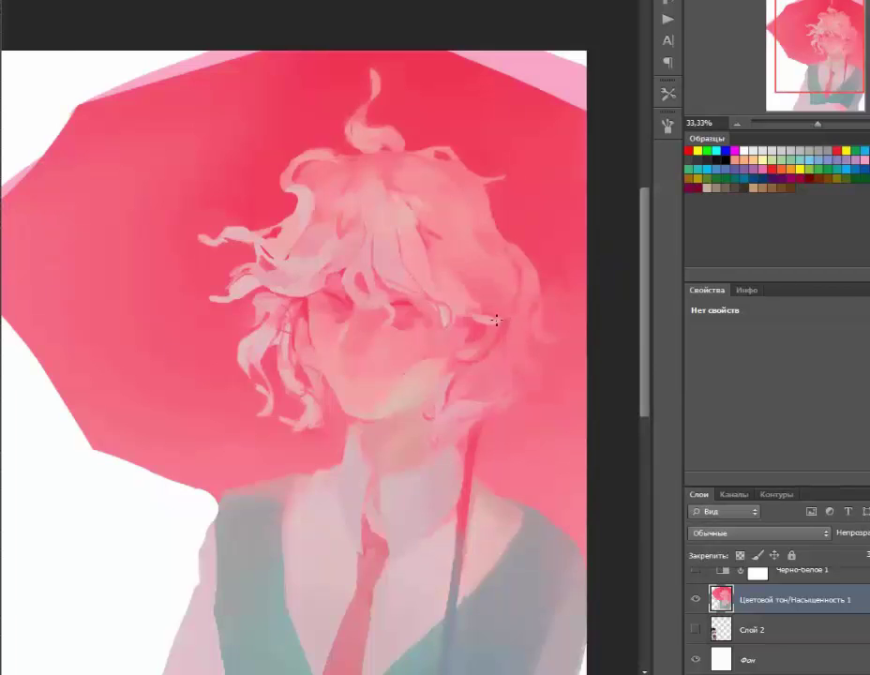
Step: Extend the light strand over the ear and add wispy locks along the outer edge of the hair
drag(508, 310, 492, 371)
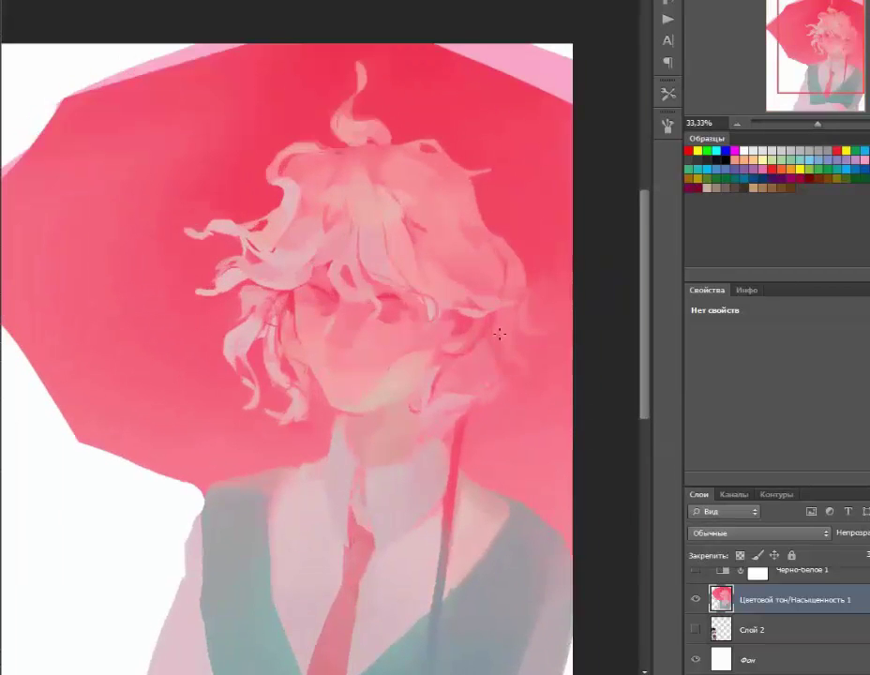
scroll(535, 337, down, 1)
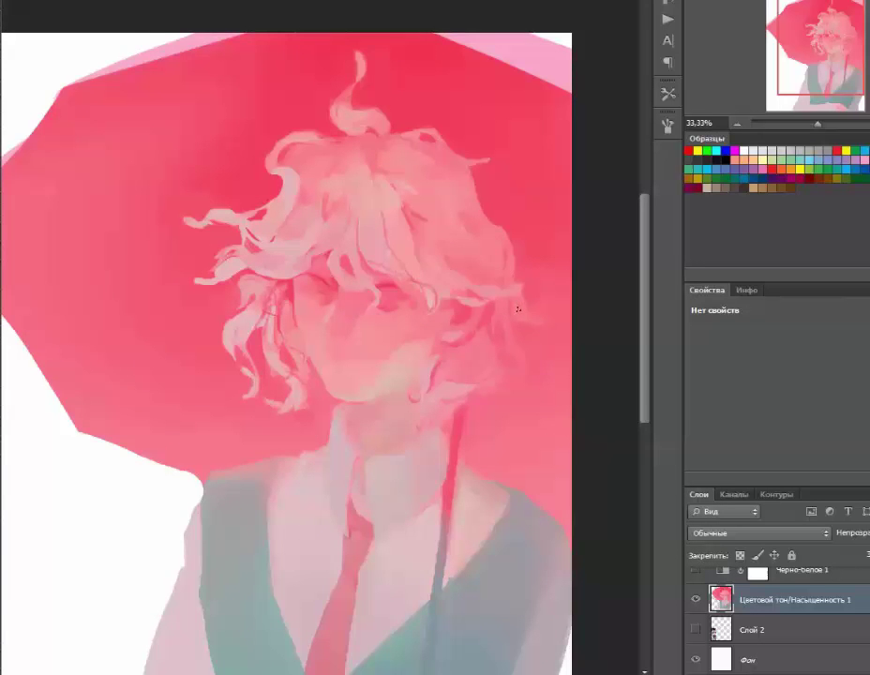
scroll(534, 308, down, 2)
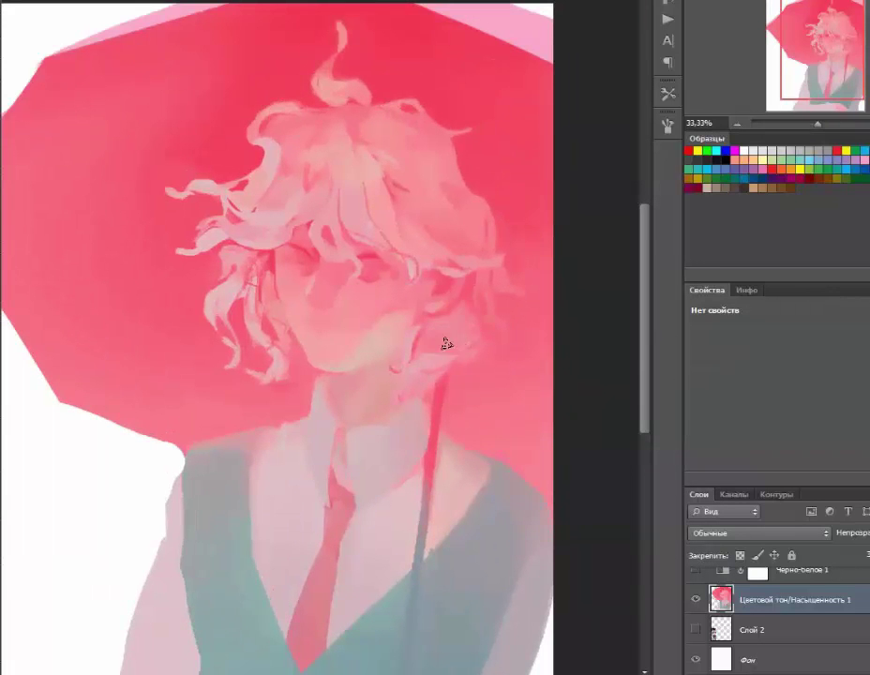
drag(446, 344, 522, 316)
Step: Define the curls below the ear with darker pink gaps and lighter strands
right_click(535, 388)
key(Escape)
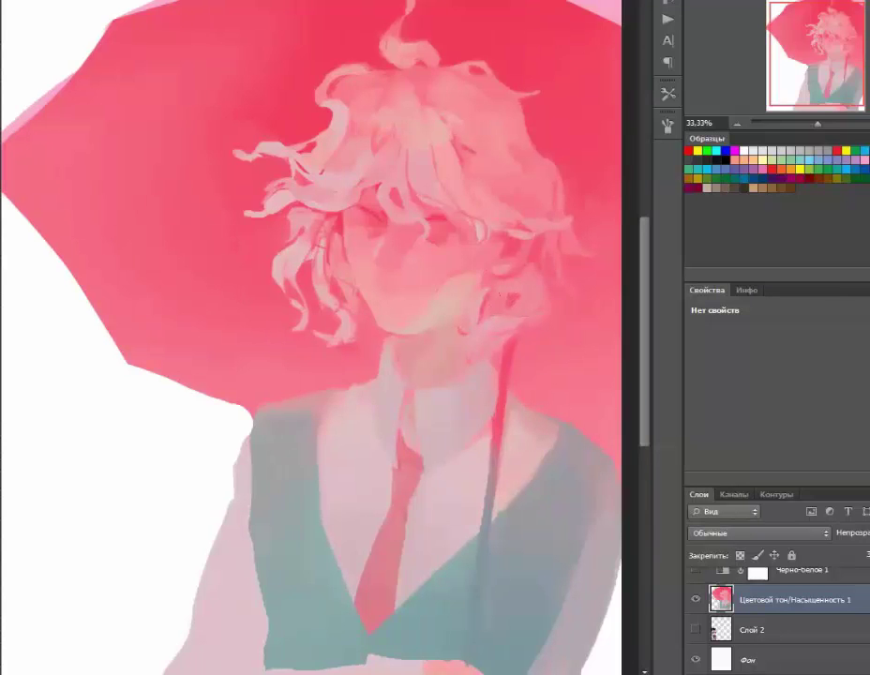
scroll(487, 312, up, 1)
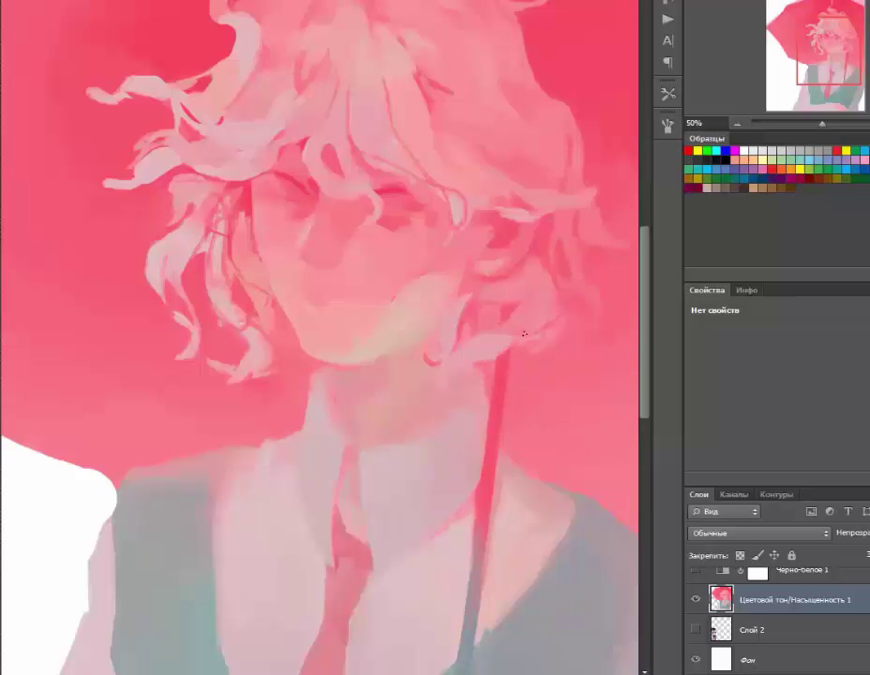
scroll(525, 329, down, 1)
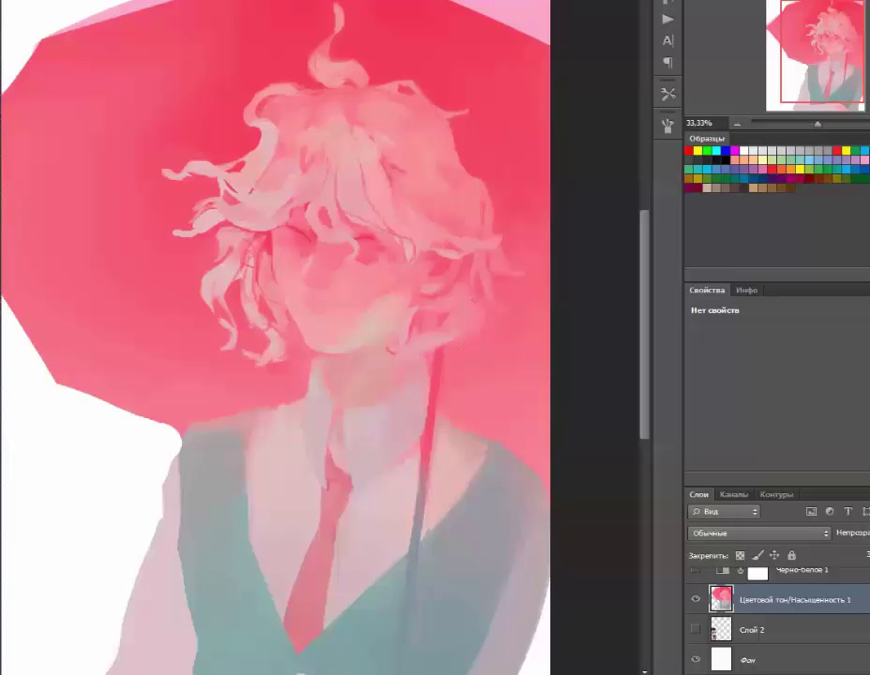
Step: Rework the ear's dark inner shape and lobe, and refine the light strand crossing above it
scroll(480, 296, down, 1)
scroll(389, 257, up, 2)
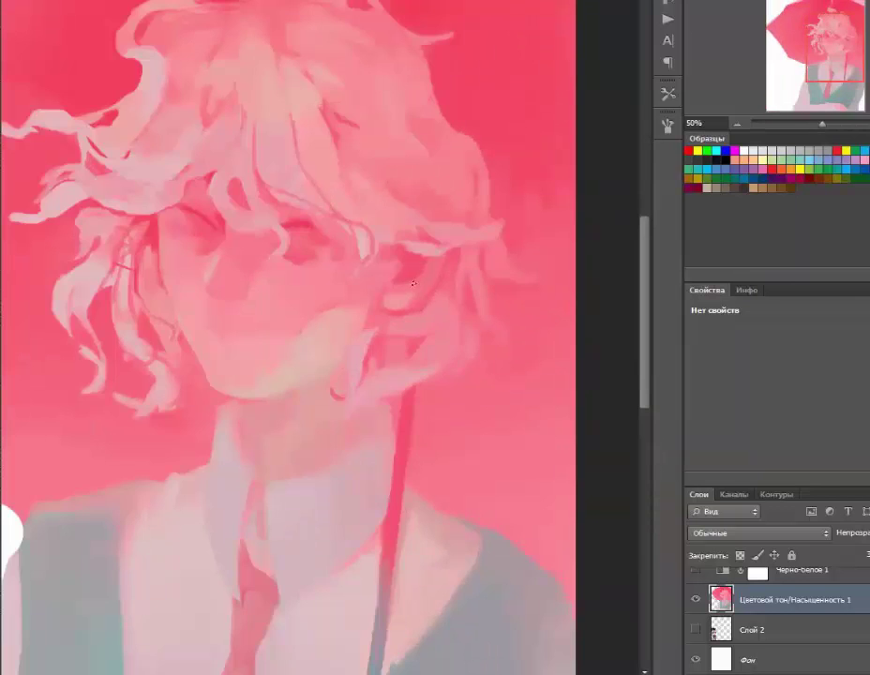
scroll(413, 283, down, 1)
scroll(478, 263, up, 1)
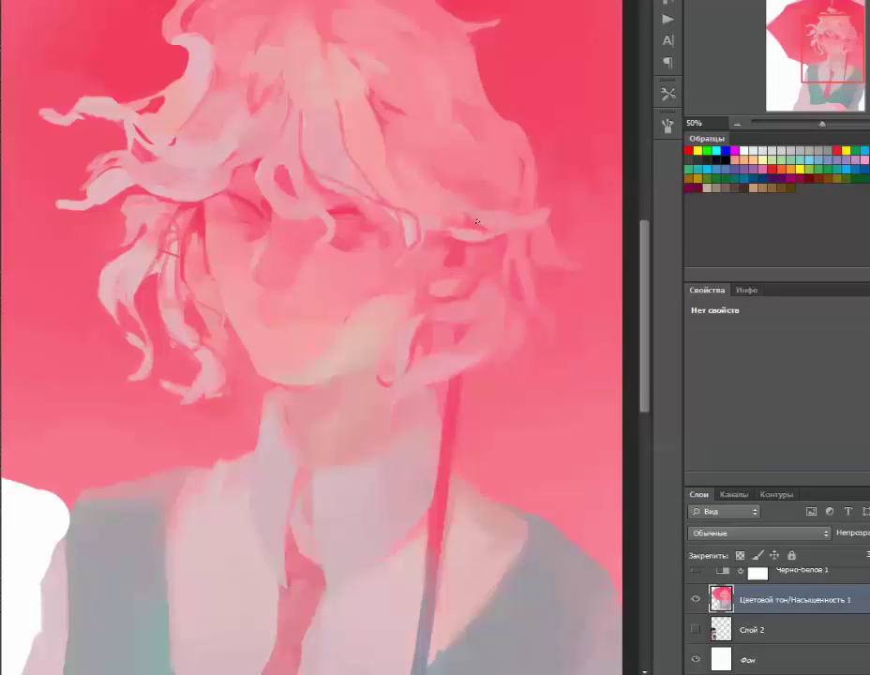
scroll(532, 359, down, 2)
scroll(375, 469, up, 1)
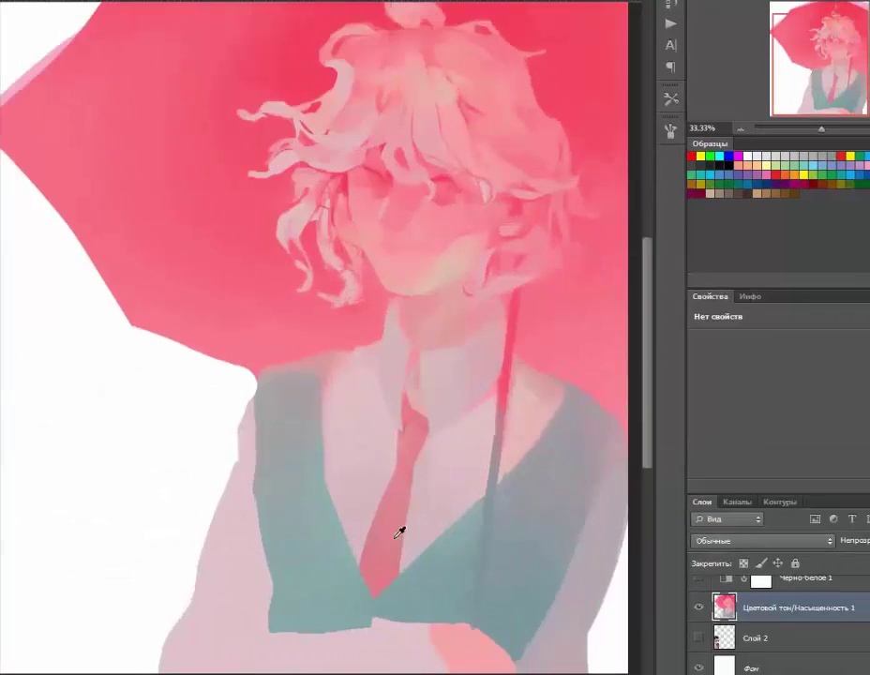
Step: Paint a red trim band along both sides of the vest's V-neck, using the tie's colour
drag(394, 597, 515, 430)
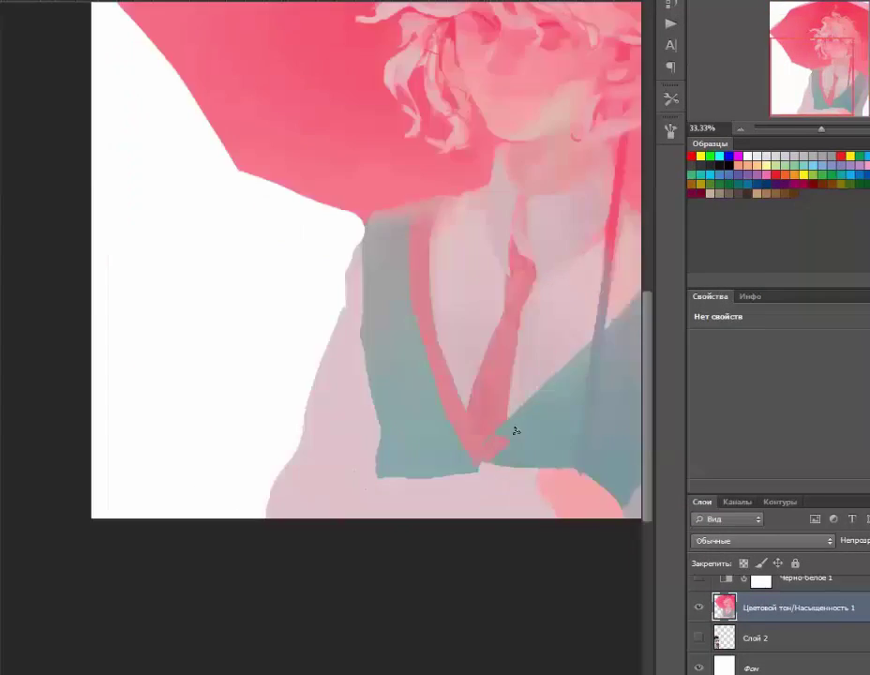
drag(586, 371, 504, 410)
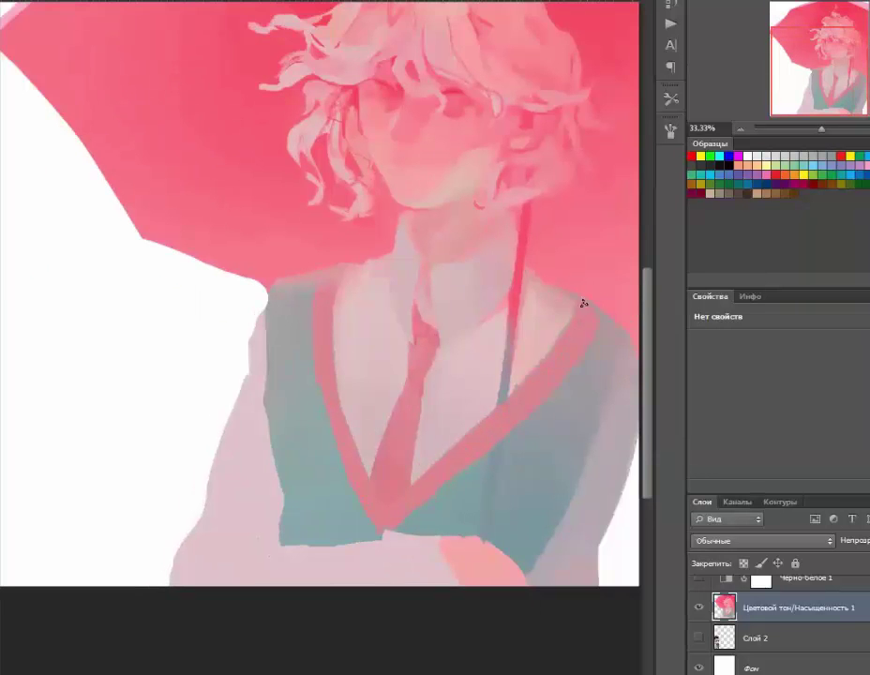
drag(340, 268, 355, 235)
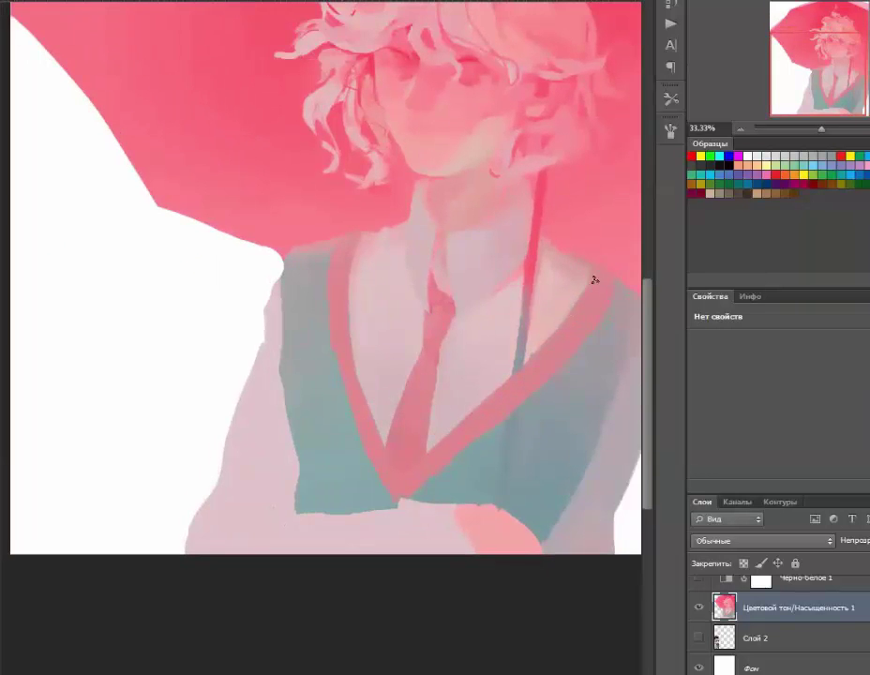
drag(594, 280, 511, 317)
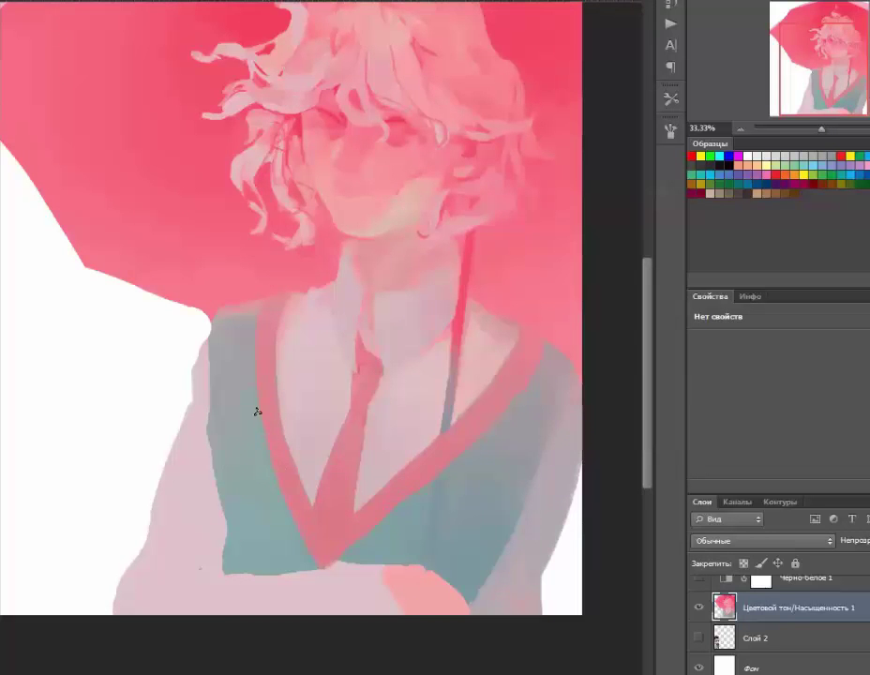
drag(299, 281, 394, 294)
Step: Repaint the umbrella handle in grey-blue where it crosses the vest's red trim
key(ctrl+minus)
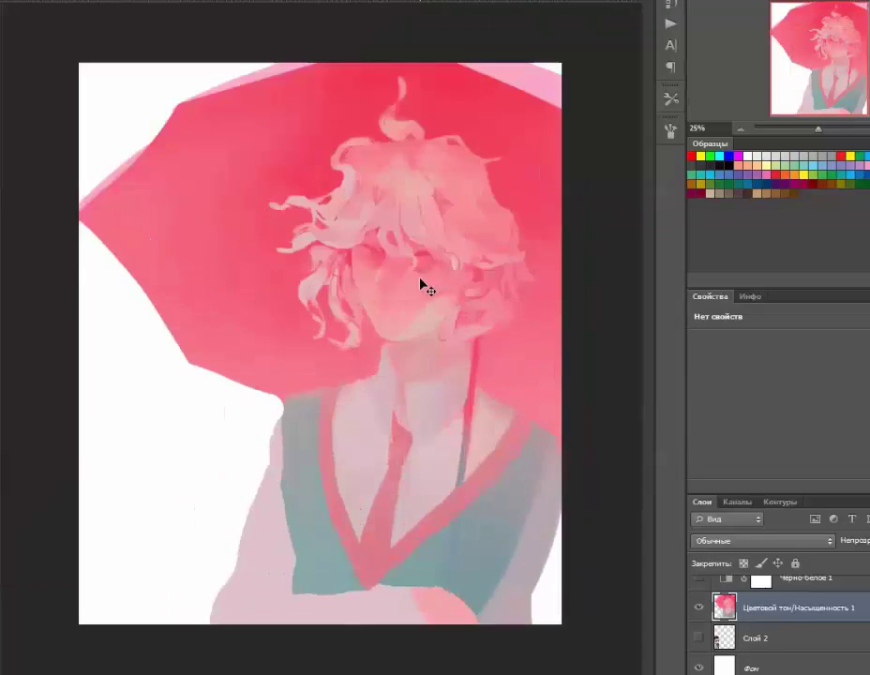
key(ctrl+plus)
right_click(521, 295)
key(Escape)
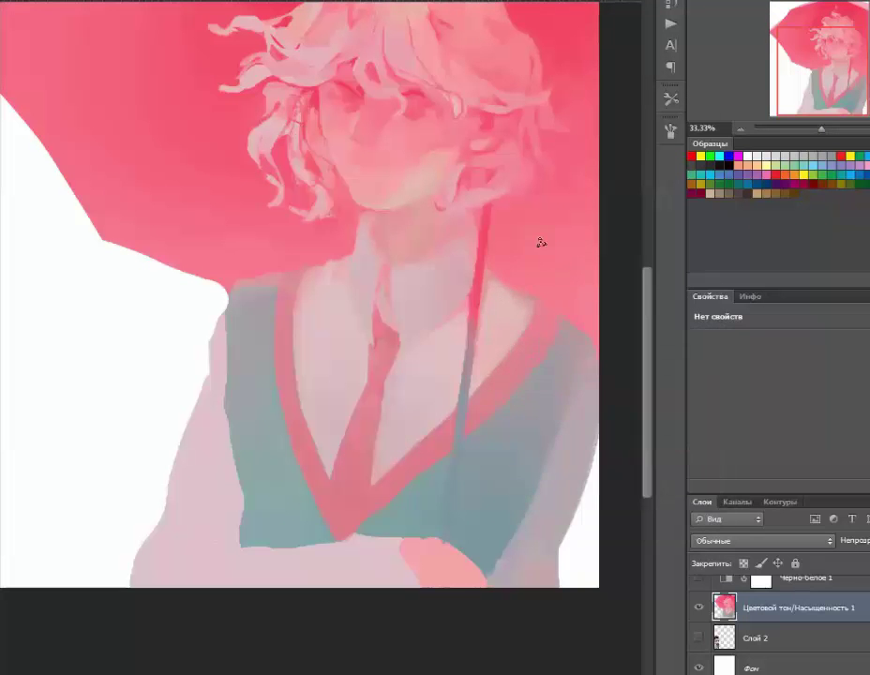
Step: Clean up the shirt collar's outer edge where it meets the umbrella handle
click(475, 326)
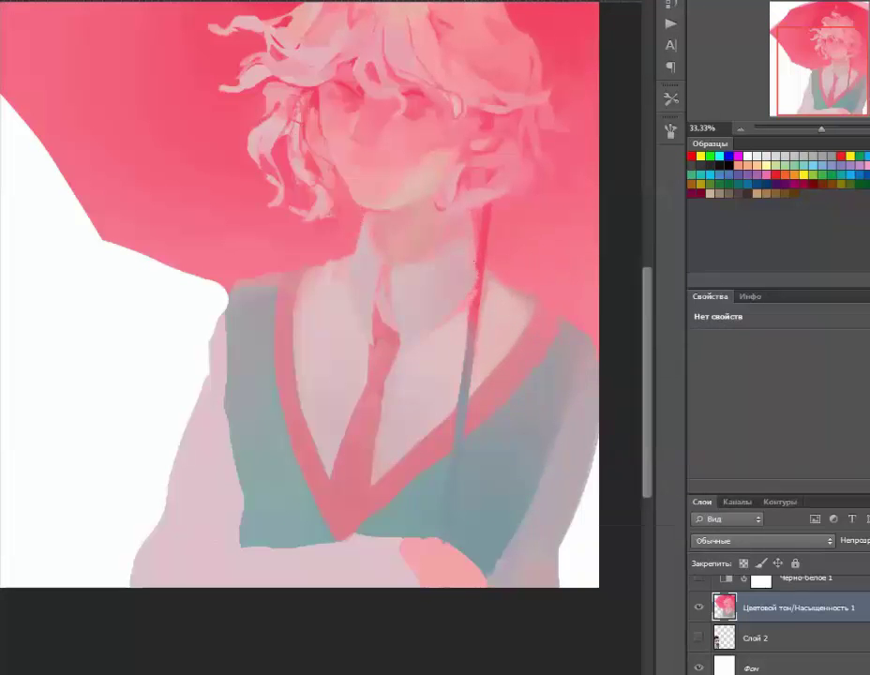
drag(481, 127, 453, 259)
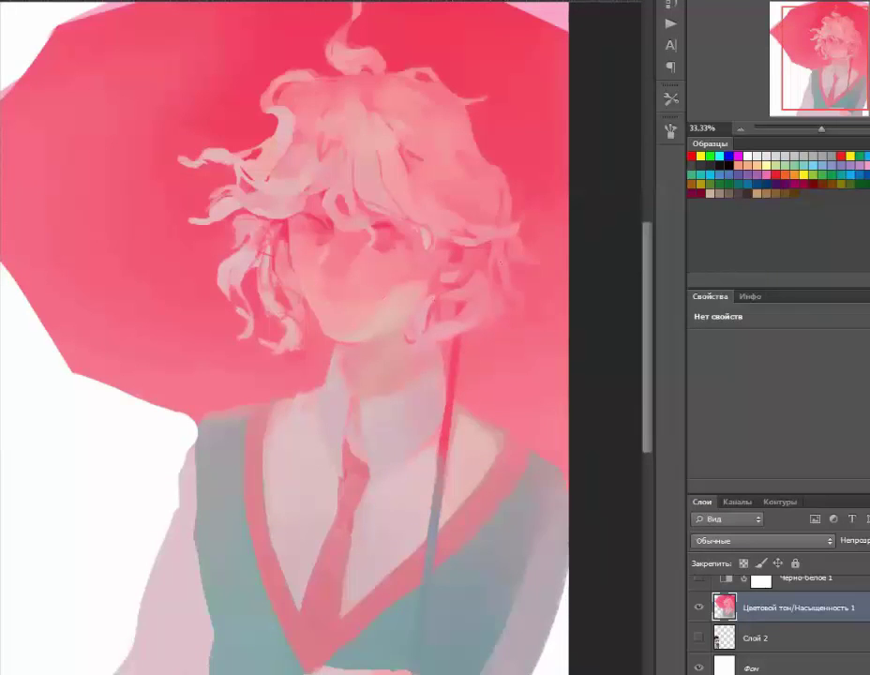
key(ctrl+minus)
key(ctrl+plus)
key(ctrl+plus)
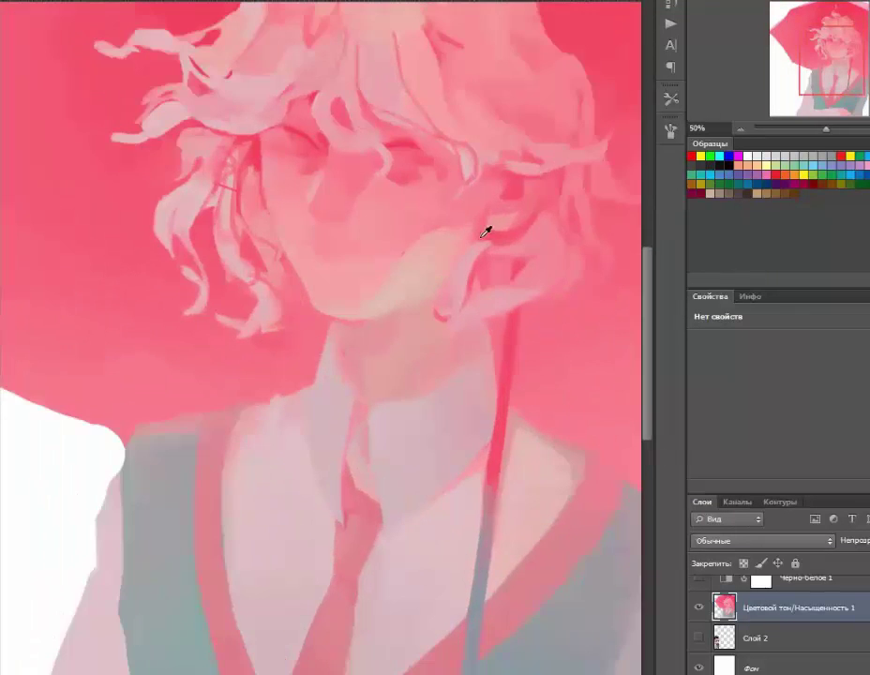
Step: Soften the light patch on the cheek and jaw and blend its edges into the pink face
scroll(497, 230, up, 2)
key(ctrl+minus)
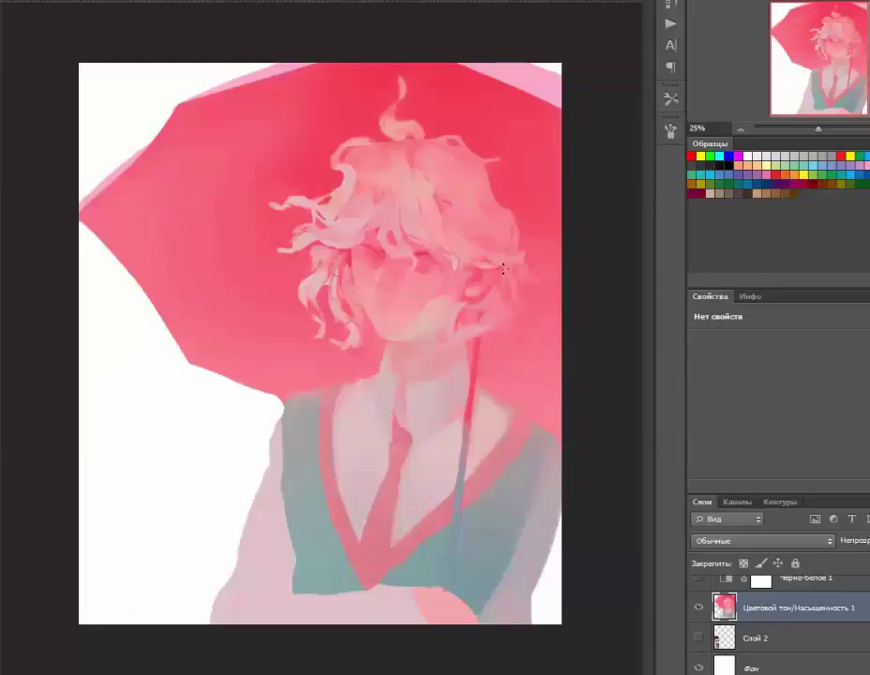
key(ctrl+plus)
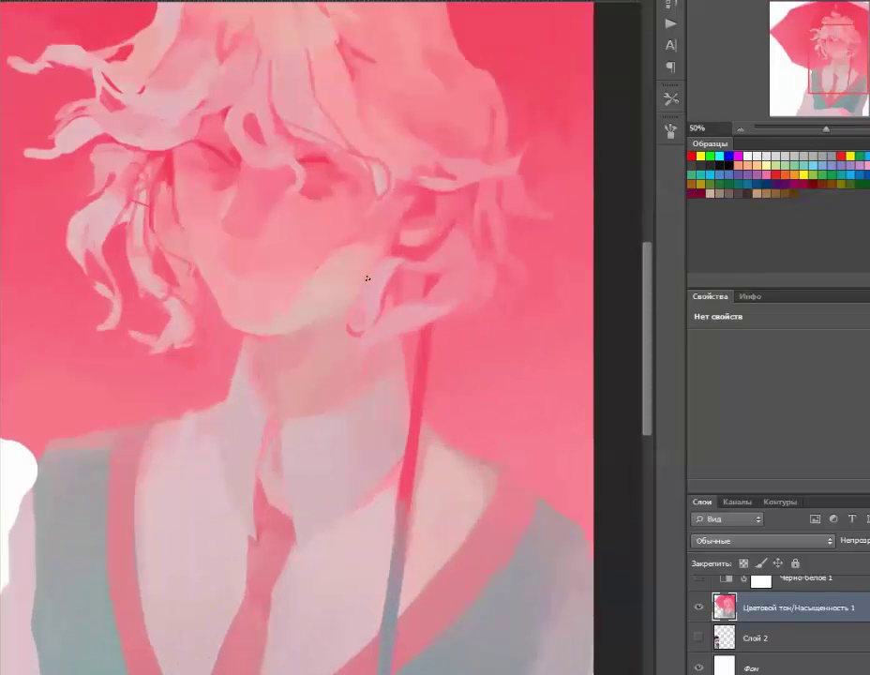
right_click(310, 297)
key(Escape)
scroll(259, 310, left, 3)
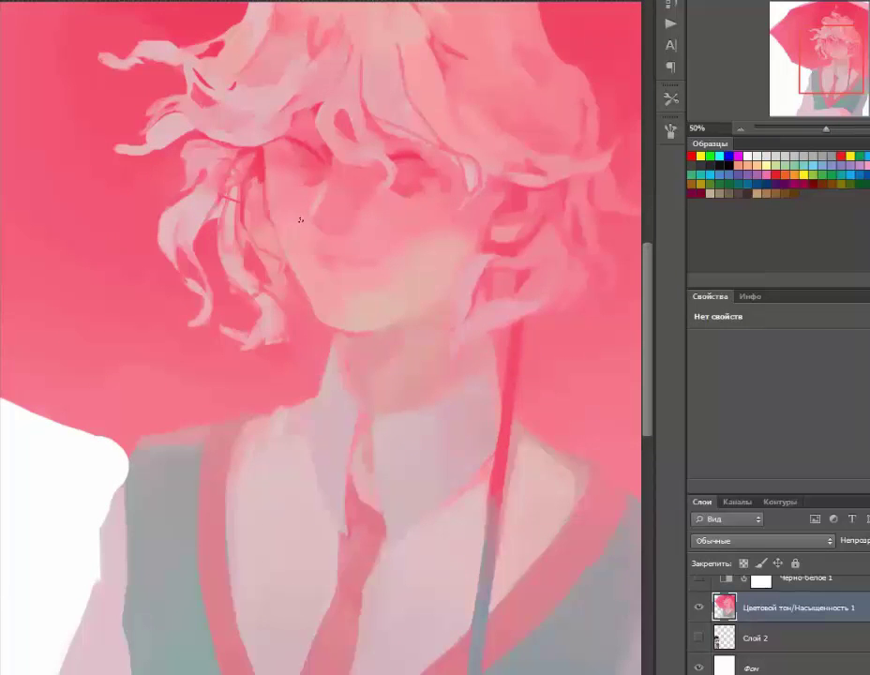
Step: Paint darker red shapes for both eyes beneath the fringe
key(ctrl+z)
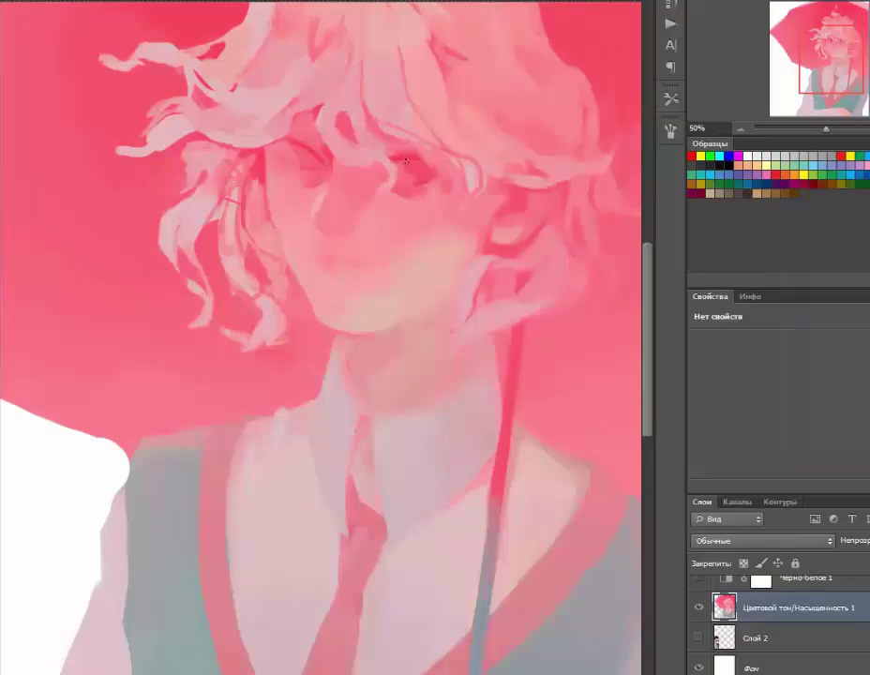
scroll(405, 161, up, 2)
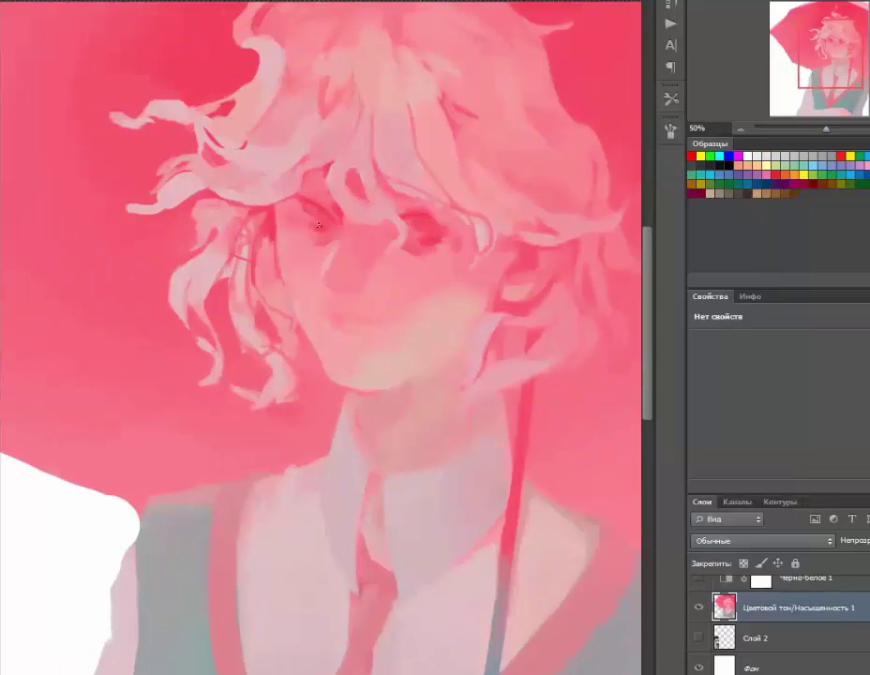
key(ctrl+minus)
key(ctrl+plus)
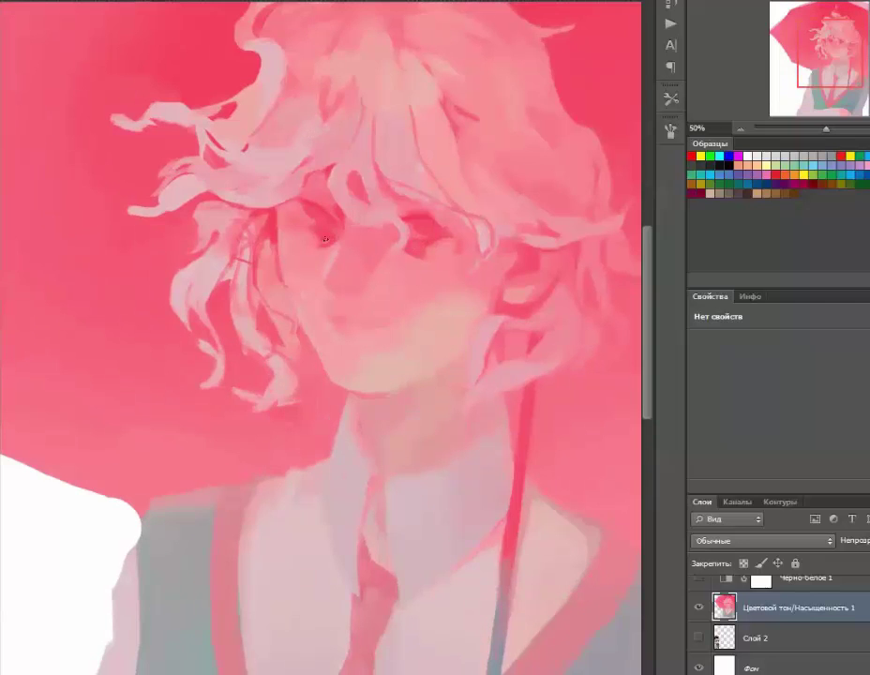
key(v)
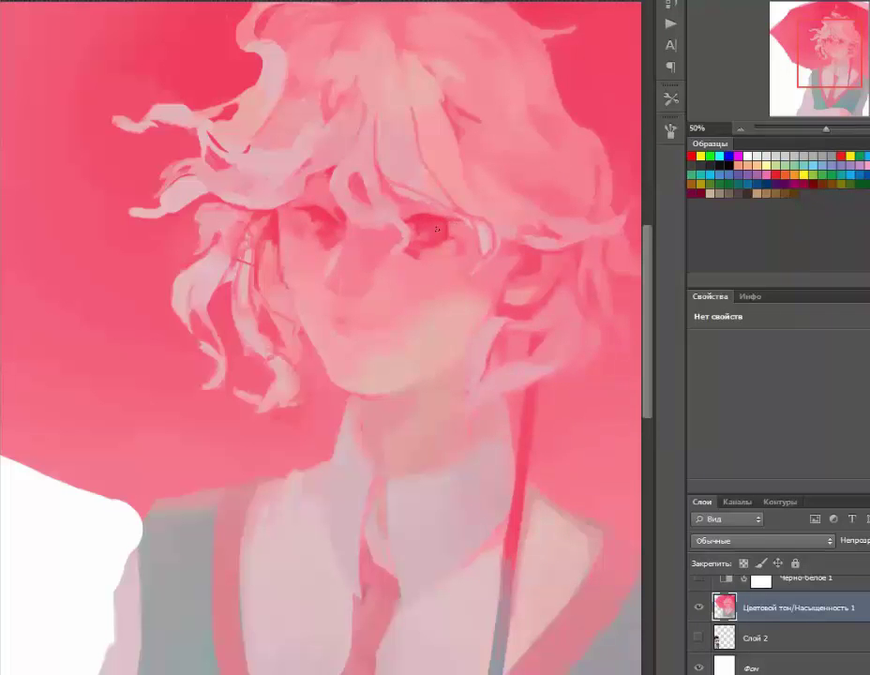
Step: Compare earlier brush states in the history and reshape the dark red shadows of both eyes
key(ctrl+minus)
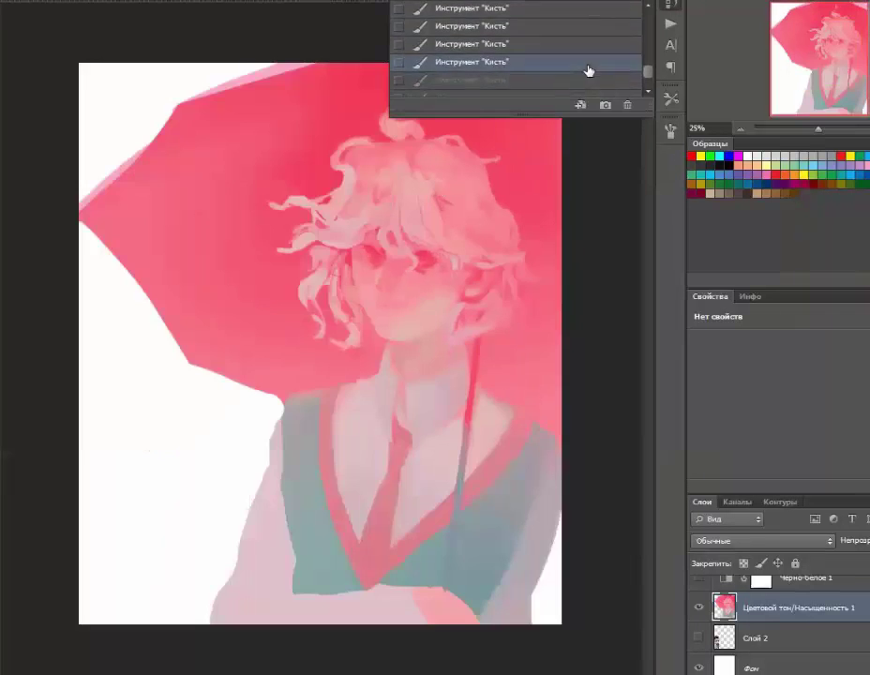
click(586, 59)
key(ctrl+plus)
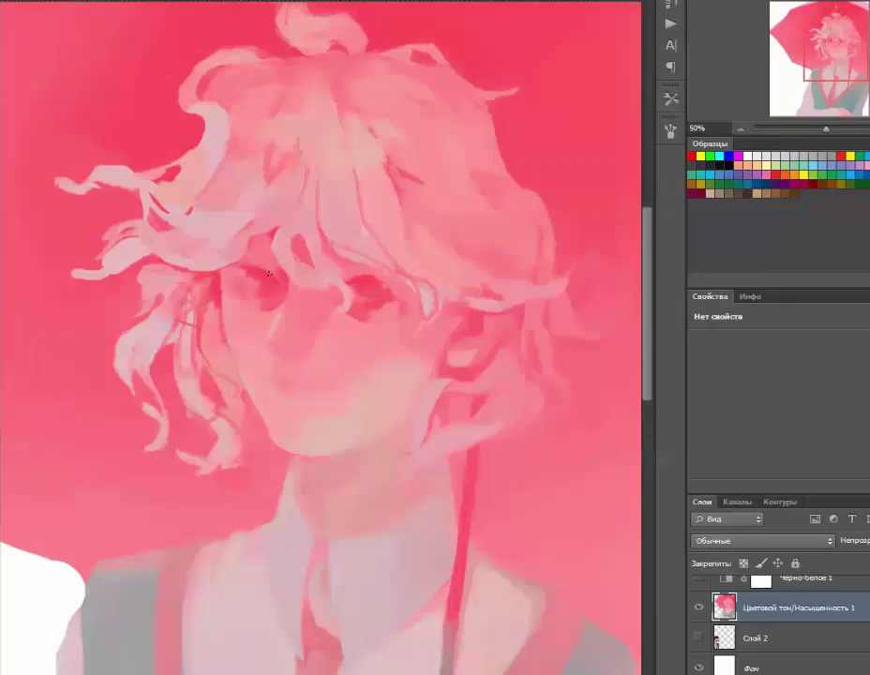
key(ctrl+minus)
key(ctrl+plus)
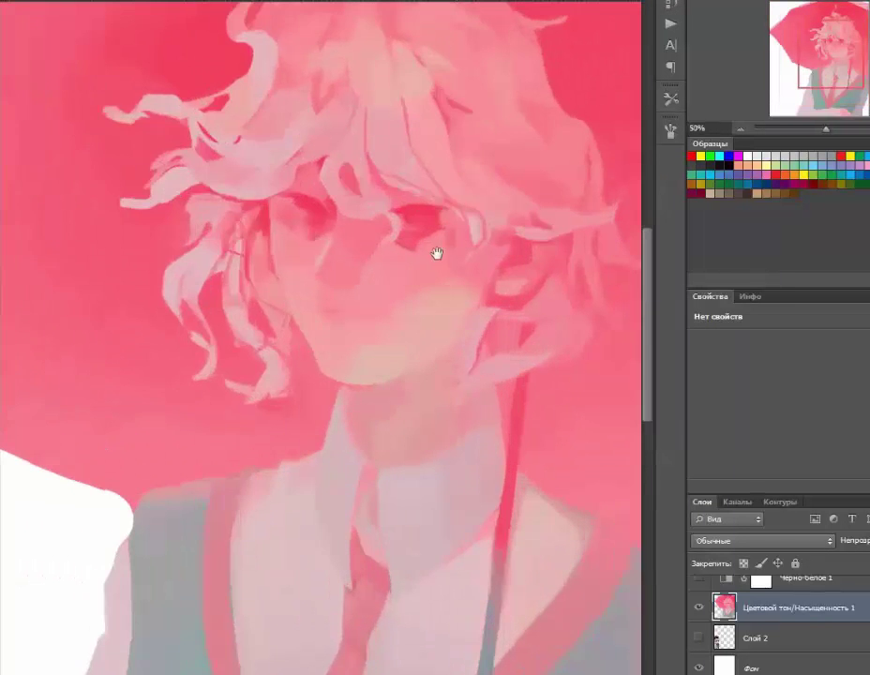
key(ctrl+minus)
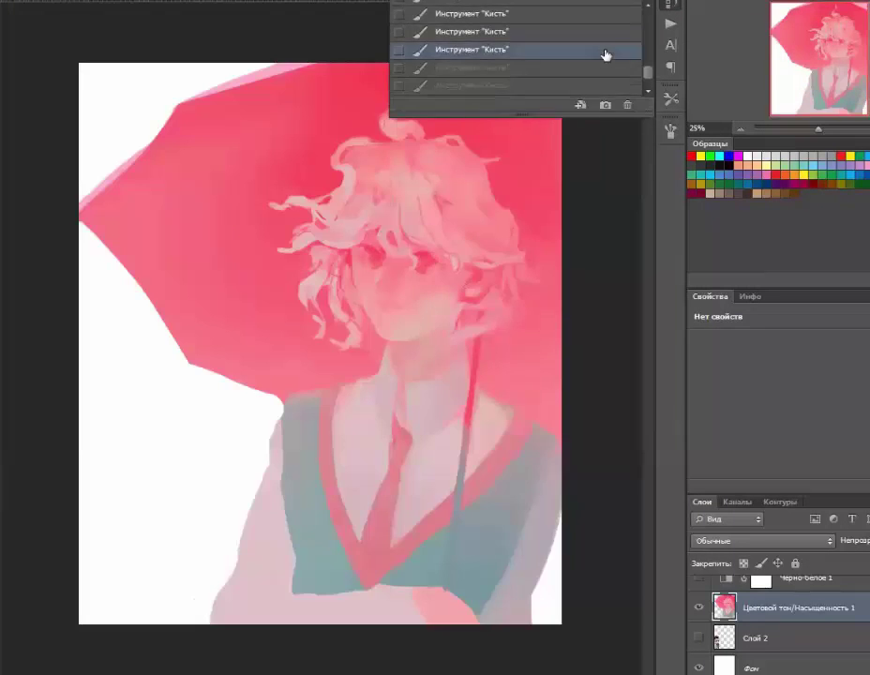
key(ctrl+shift+z)
key(ctrl+plus)
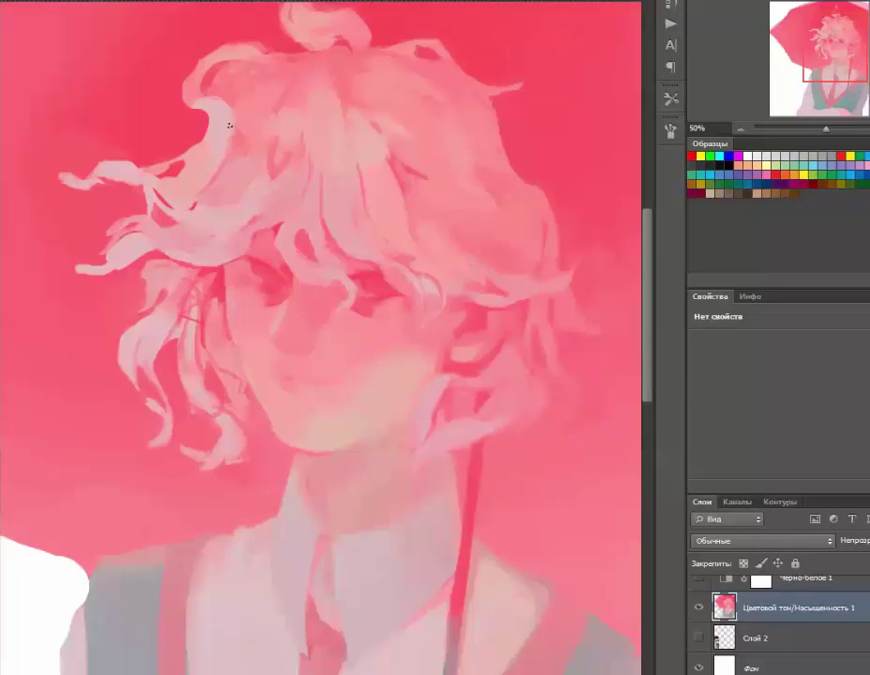
Step: Refine the fringe strands and the darker gaps between them across the forehead and above the eyes
drag(230, 124, 290, 116)
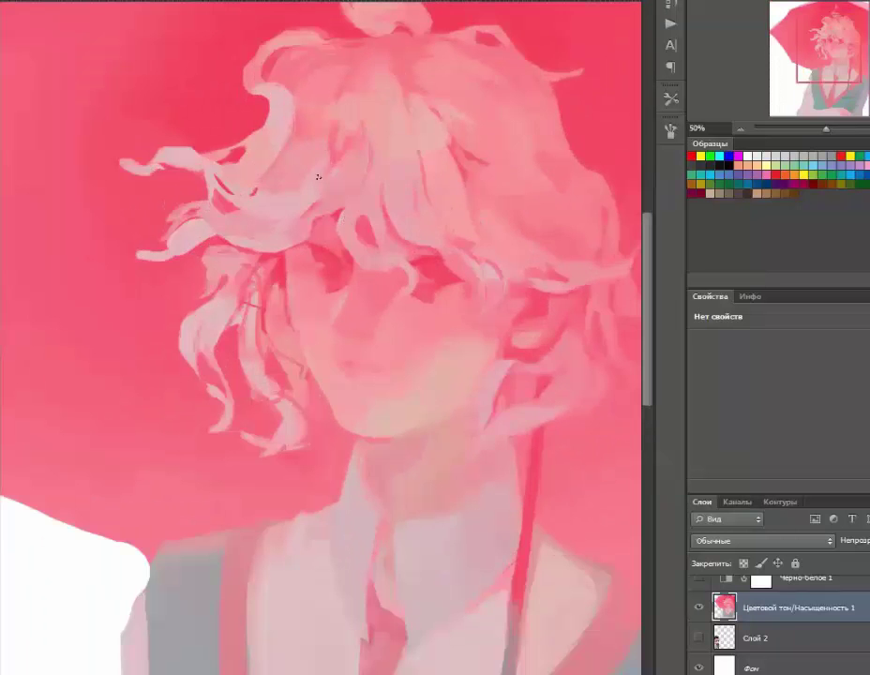
mouse_move(318, 176)
mouse_down()
mouse_move(378, 242)
mouse_move(377, 189)
mouse_up()
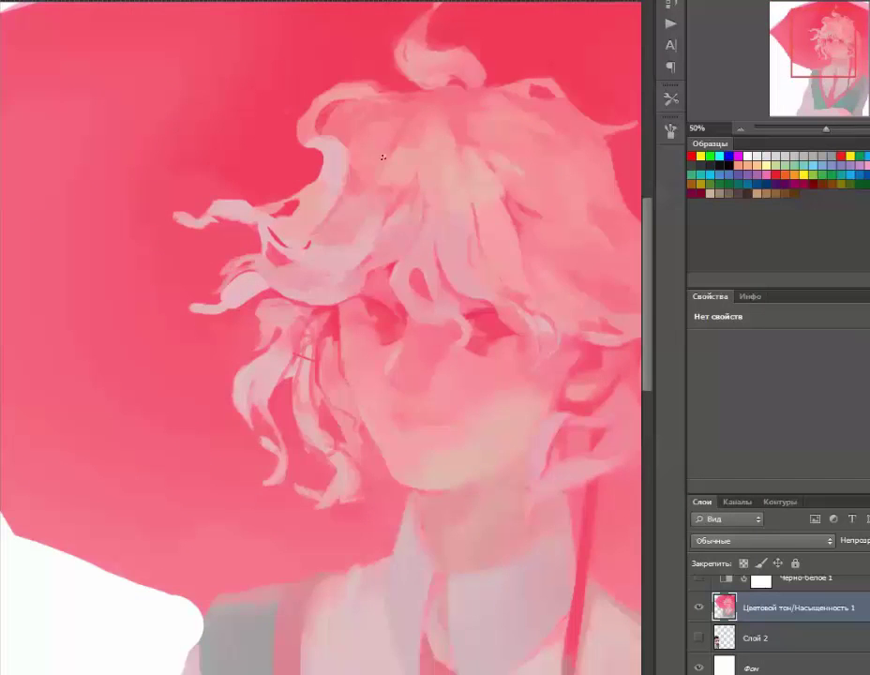
key(ctrl+minus)
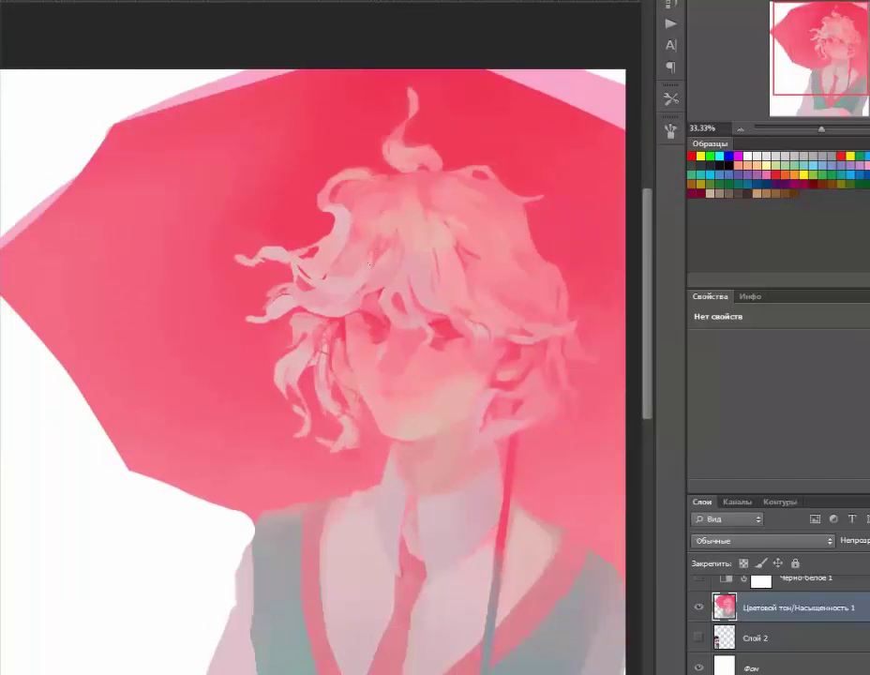
key(ctrl+plus)
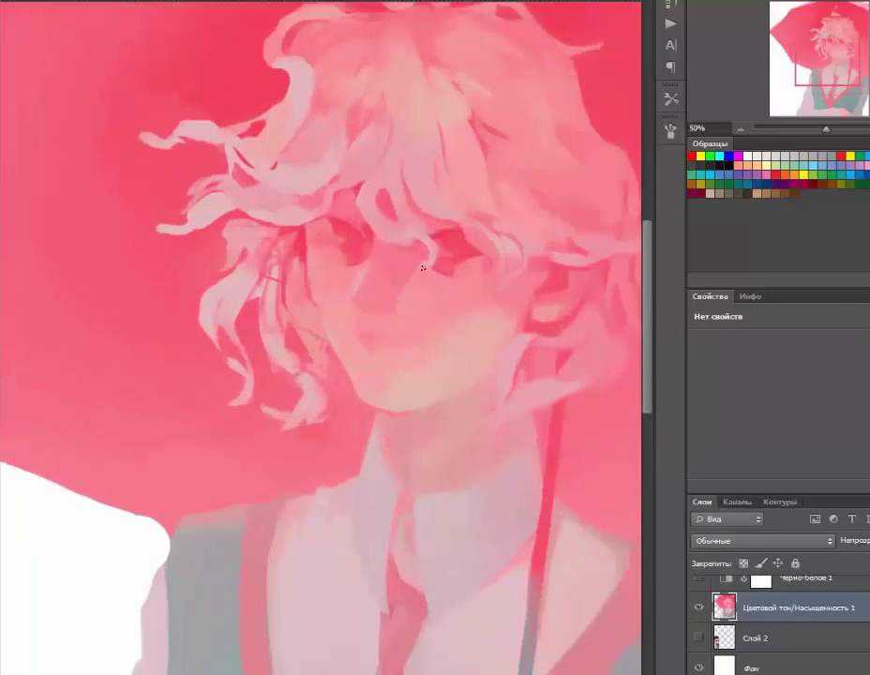
drag(369, 240, 406, 264)
key(ctrl+minus)
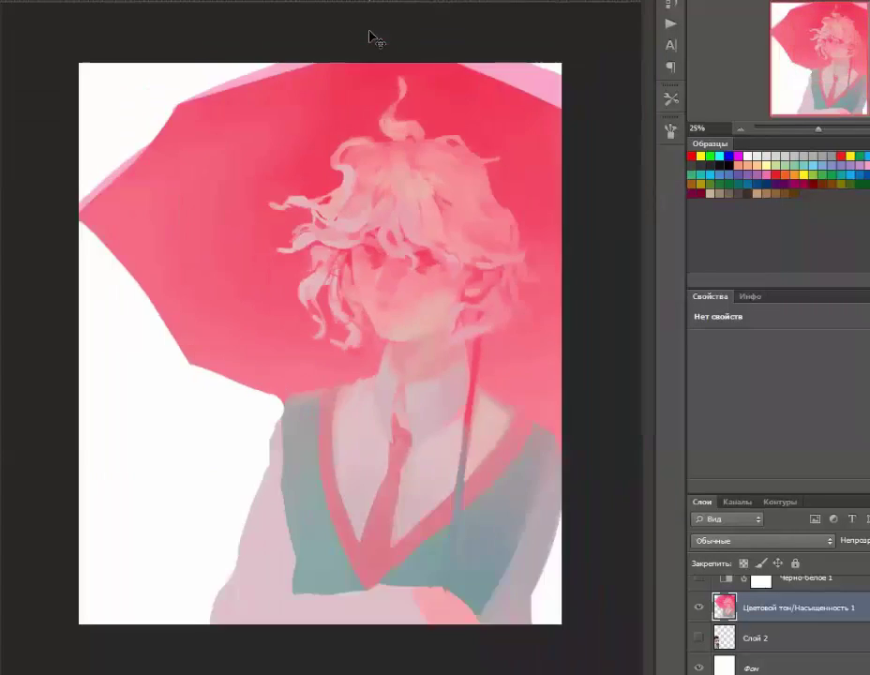
key(ctrl+plus)
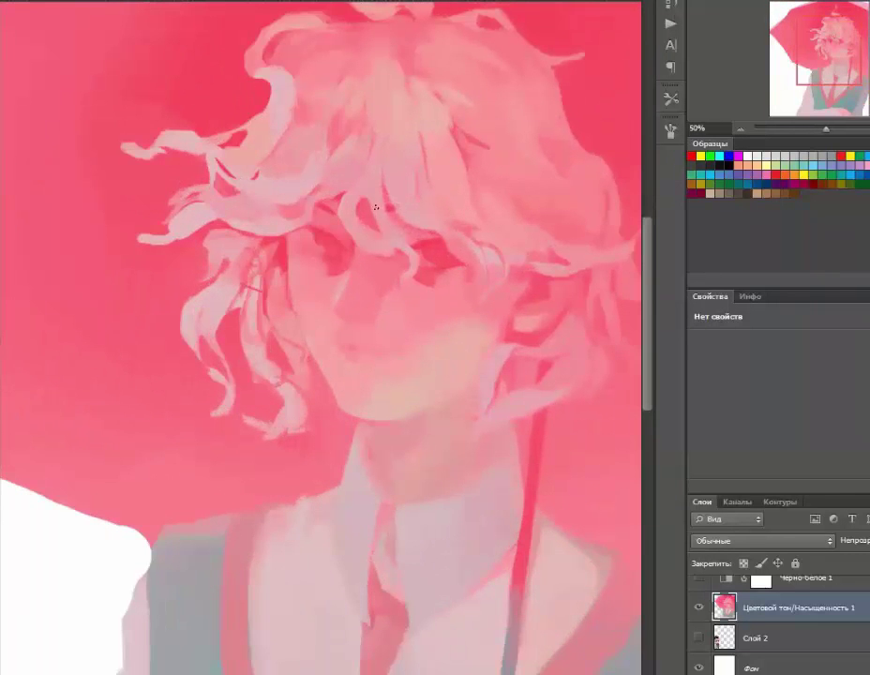
key(ctrl+minus)
key(ctrl+plus)
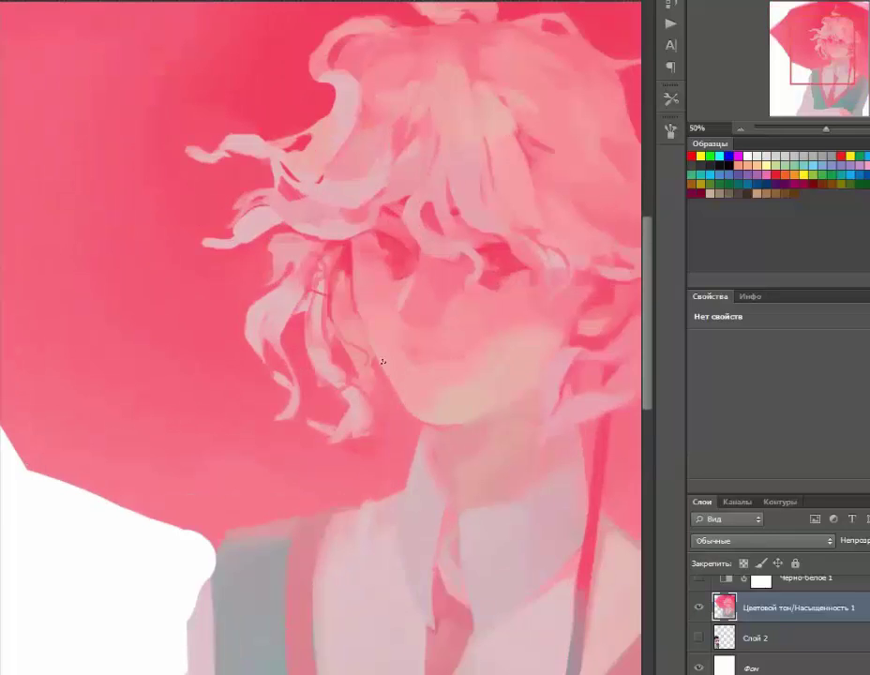
Step: Repaint the thin hair strands between the face contour and the long side locks, covering the leftover sketch lines
drag(381, 361, 397, 456)
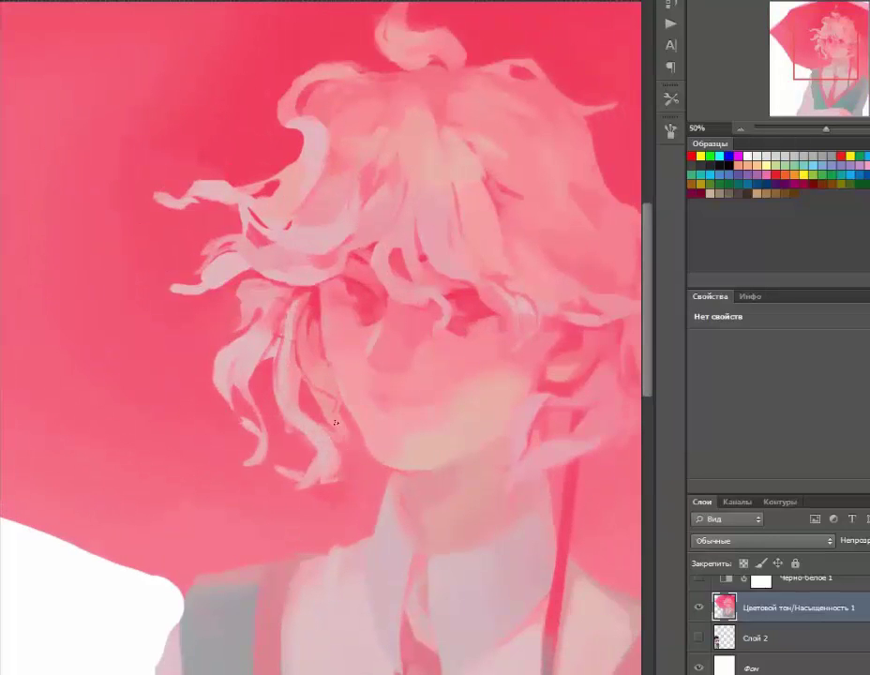
key(ctrl+minus)
key(ctrl+plus)
drag(292, 346, 367, 365)
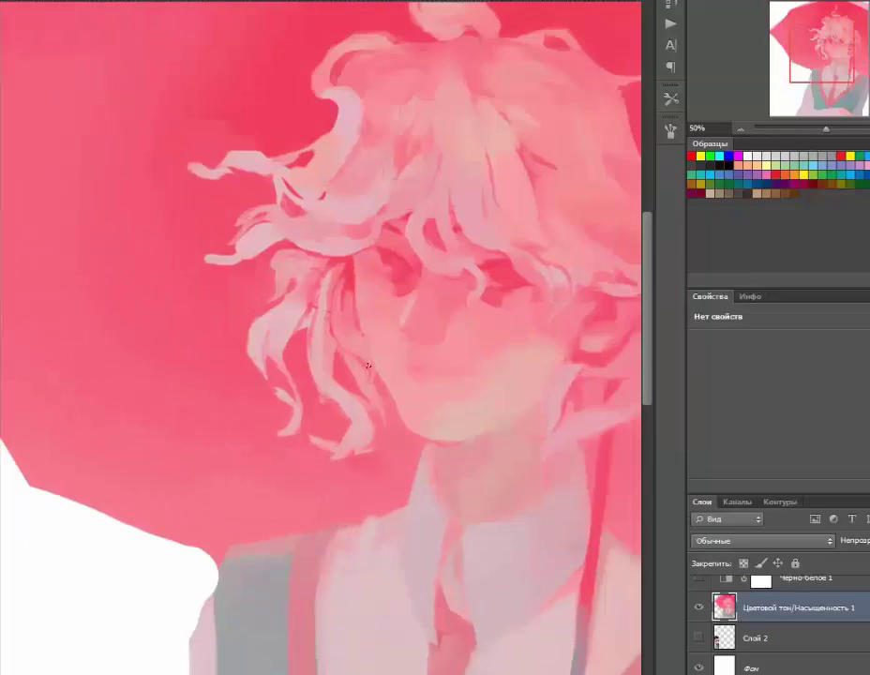
key(ctrl+minus)
key(ctrl+plus)
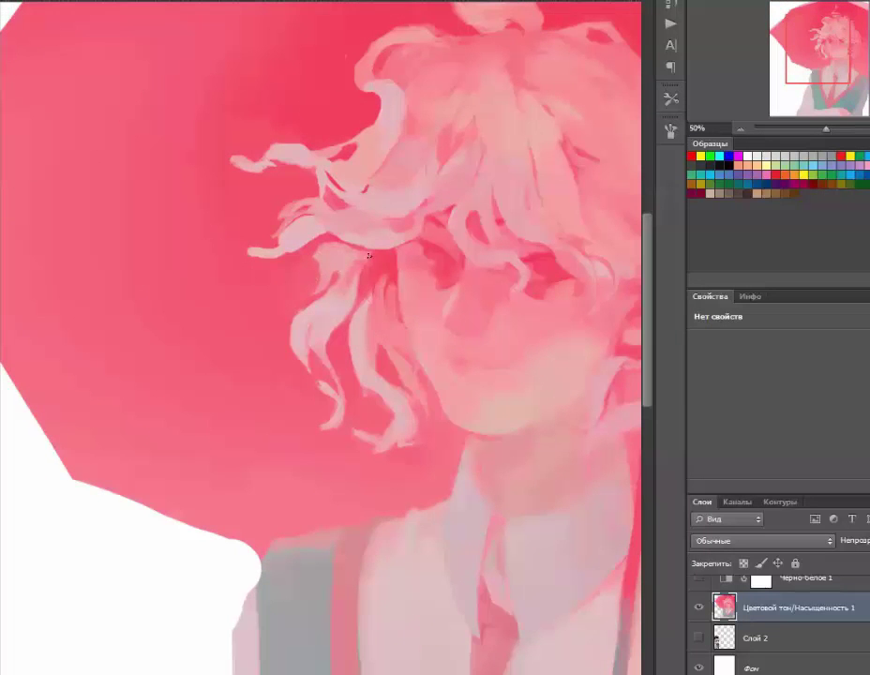
Step: Reshape the two flyaway locks reaching over the umbrella, cleaning their outlines and tapering the lower one's tip
drag(343, 238, 292, 252)
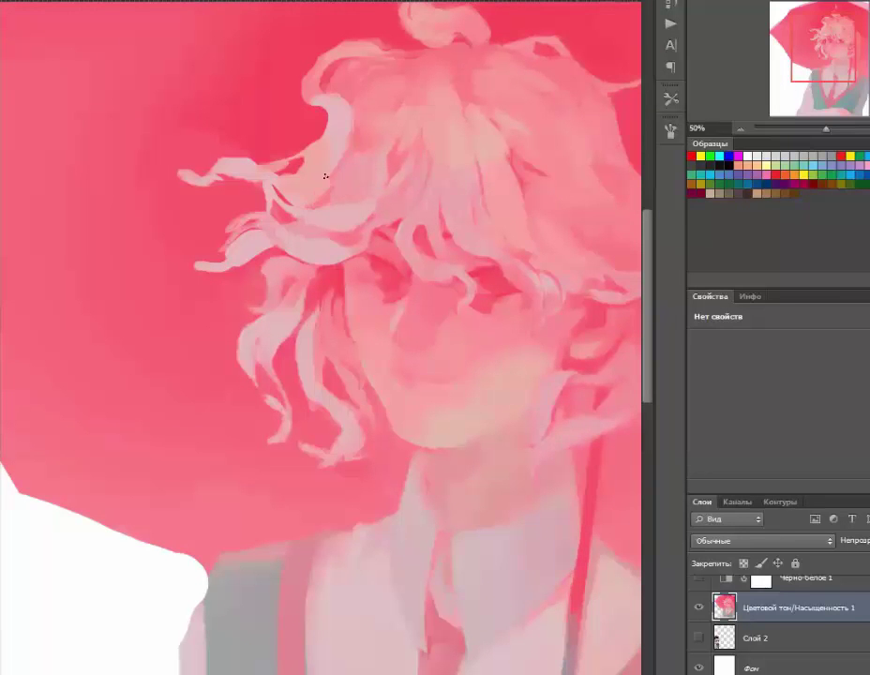
drag(183, 176, 253, 223)
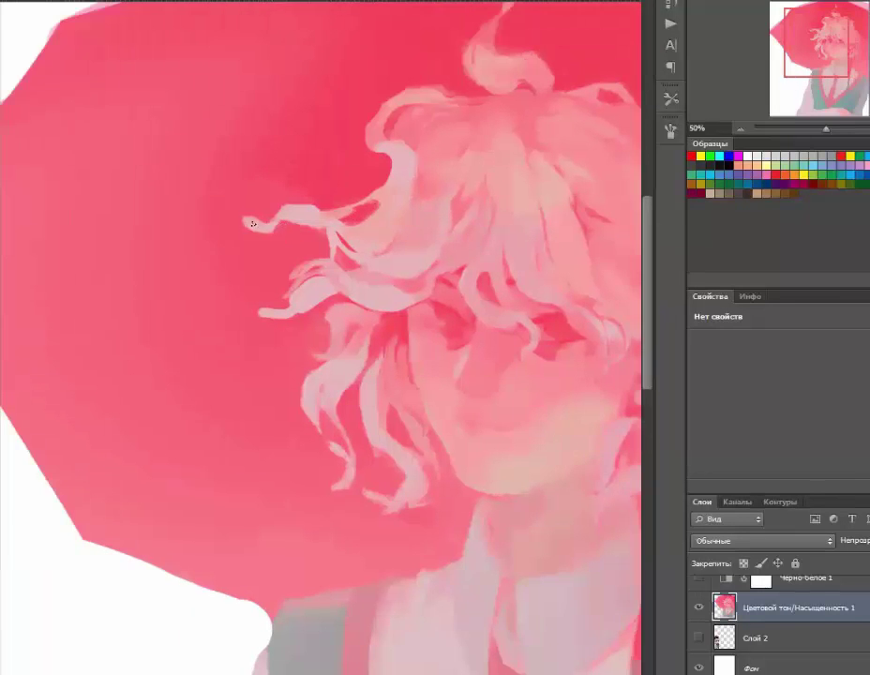
mouse_move(340, 214)
mouse_down()
mouse_move(234, 198)
mouse_move(524, 441)
mouse_up()
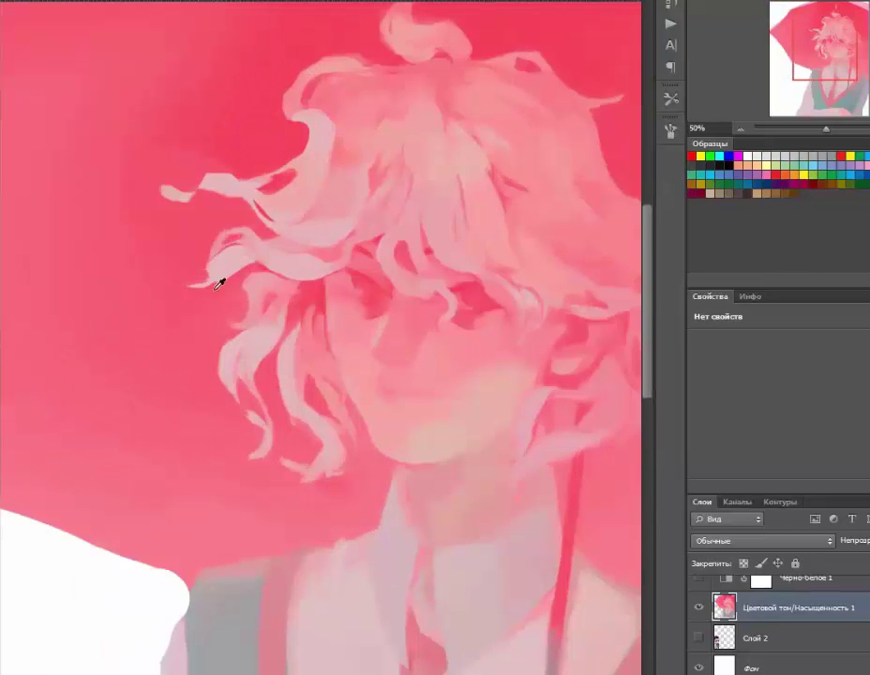
mouse_move(223, 258)
mouse_down()
mouse_move(228, 285)
mouse_move(303, 272)
mouse_up()
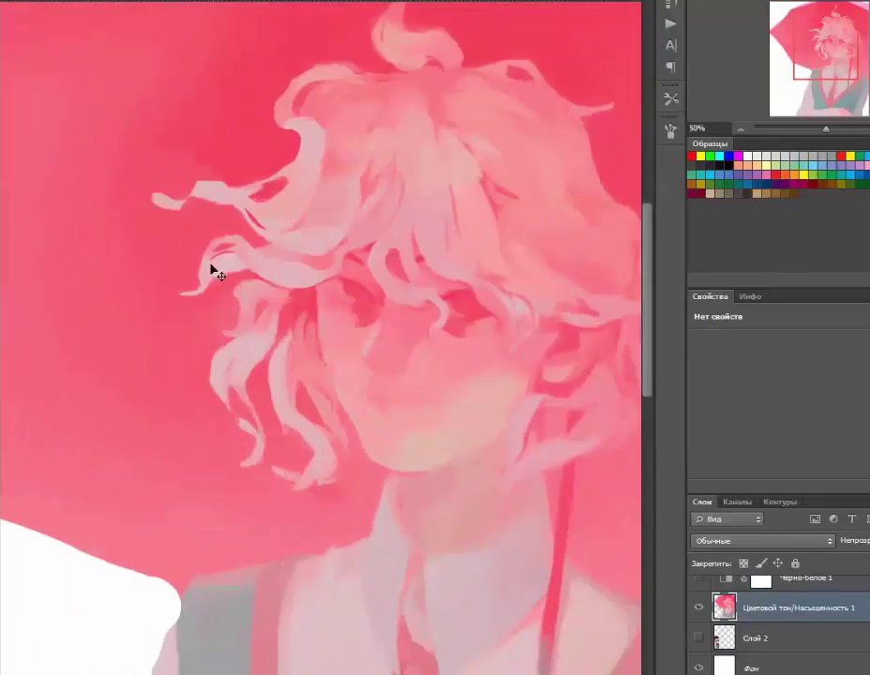
drag(215, 272, 216, 394)
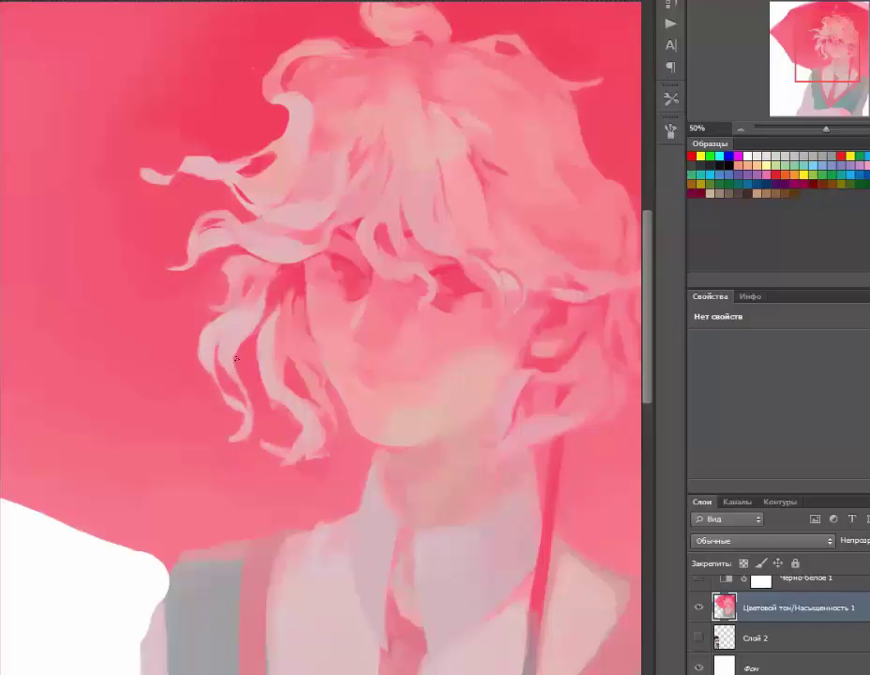
Step: Clean up the hanging side curls and reshape their tips against the red umbrella
drag(235, 321, 221, 382)
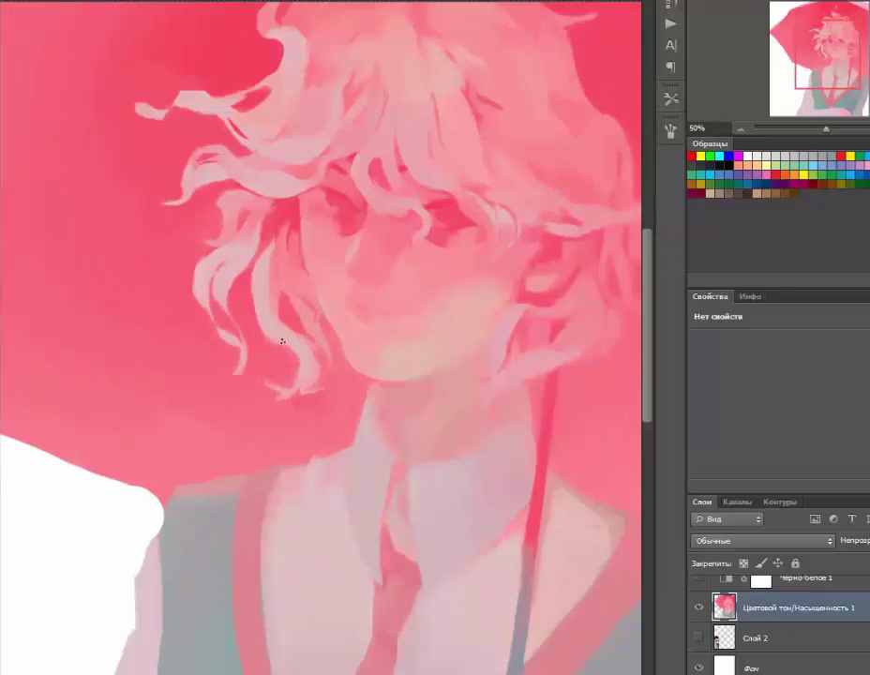
drag(305, 382, 270, 278)
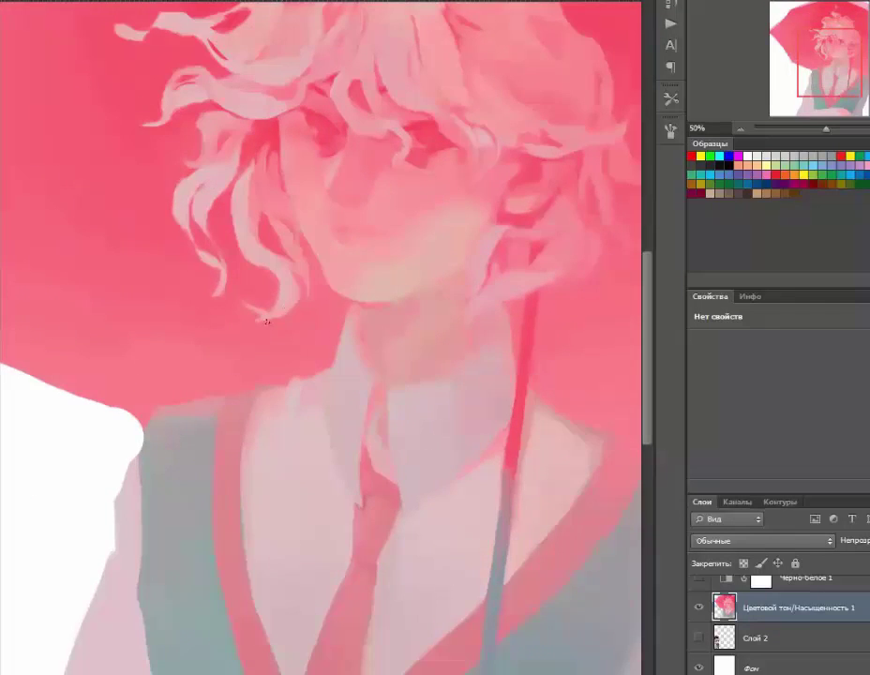
mouse_move(267, 322)
mouse_down()
mouse_move(417, 181)
mouse_move(255, 377)
mouse_up()
mouse_move(248, 335)
mouse_down()
mouse_move(247, 364)
mouse_move(267, 406)
mouse_move(296, 386)
mouse_move(298, 373)
mouse_up()
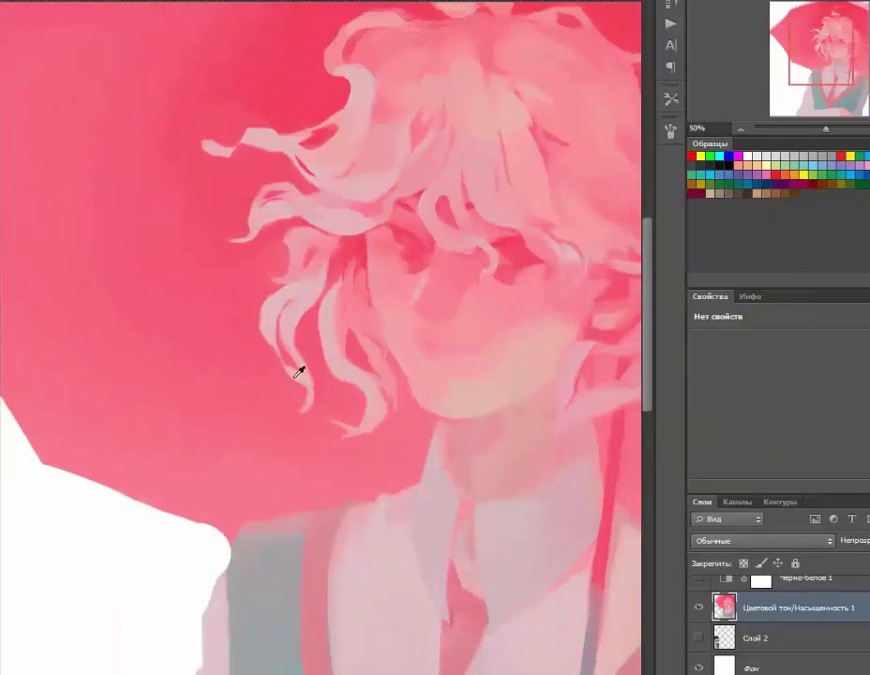
mouse_move(302, 413)
mouse_down()
mouse_move(258, 239)
mouse_move(282, 192)
mouse_move(145, 168)
mouse_up()
Step: Refine the thin strands beside the cheek and tidy the face contour next to them
key(ctrl+minus)
key(ctrl+plus)
key(ctrl+plus)
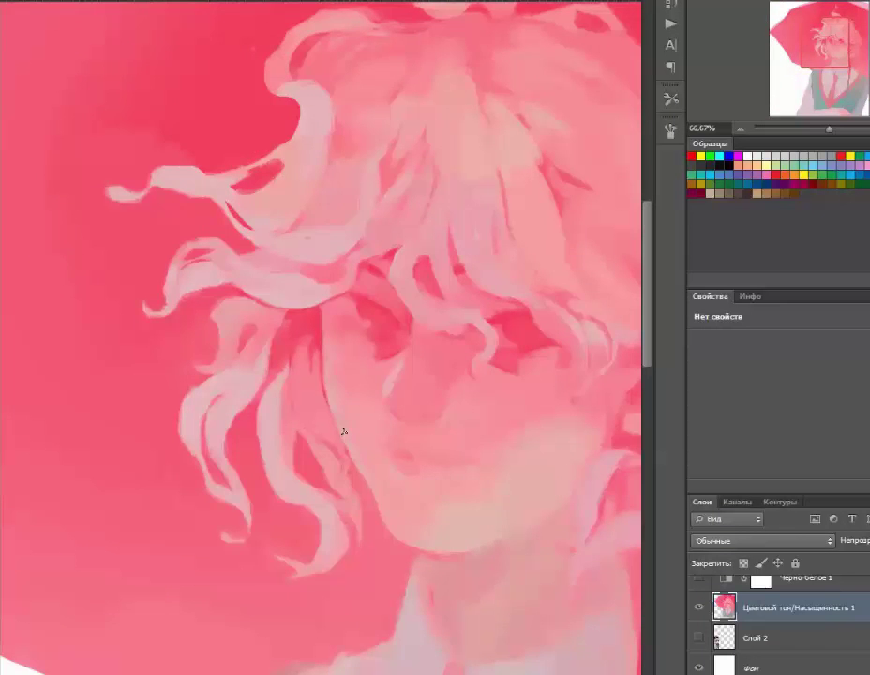
mouse_move(341, 431)
mouse_down()
mouse_move(385, 475)
mouse_move(407, 326)
mouse_up()
key(ctrl+plus)
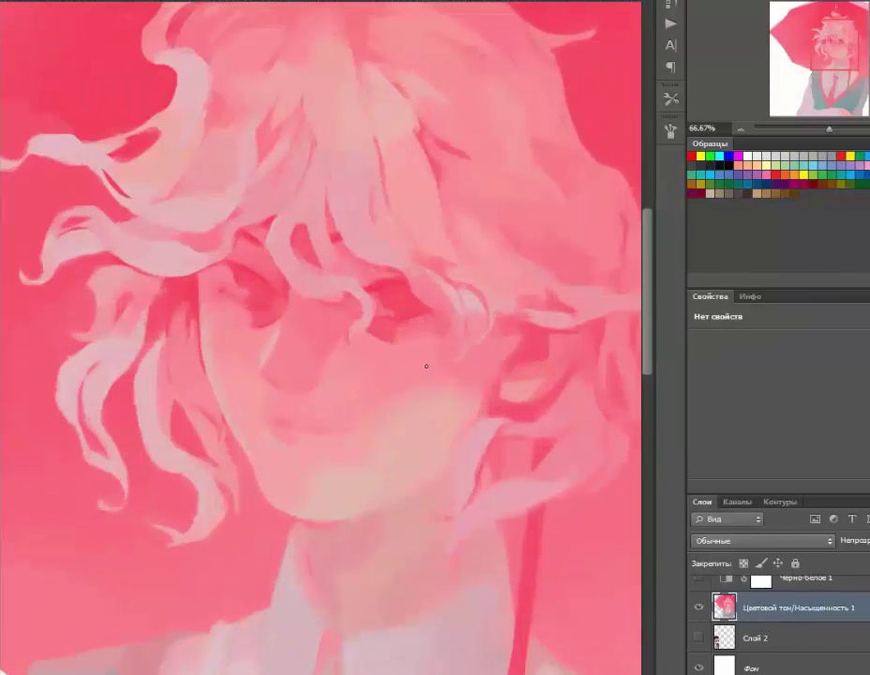
key(ctrl+minus)
drag(435, 306, 523, 438)
Step: Select the umbrella's red area around the hair, work over it with a large brush, and clear the selection
key(ctrl+minus)
key(ctrl+minus)
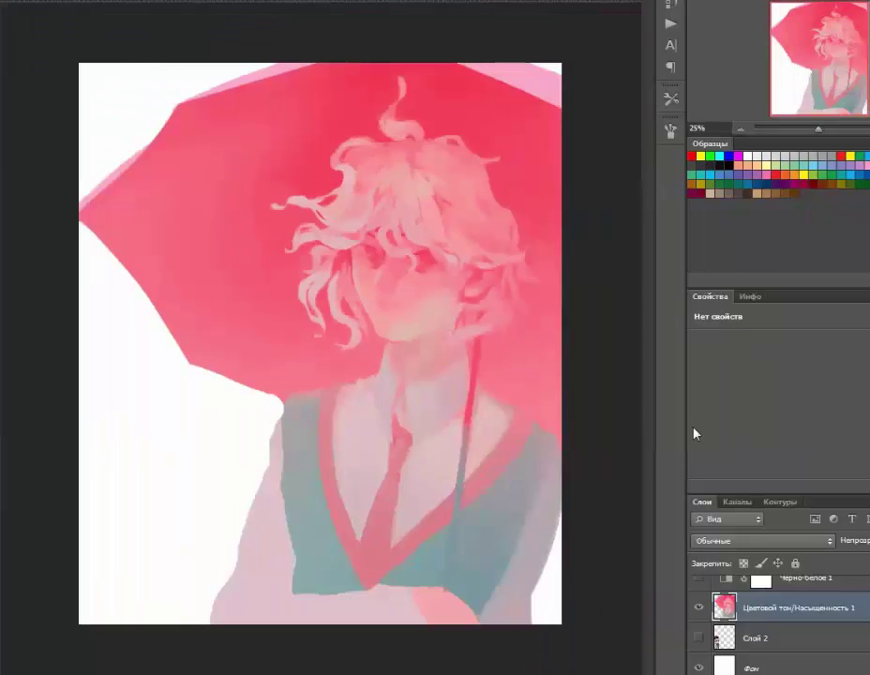
key(ctrl+shift+d)
right_click(385, 354)
key(Return)
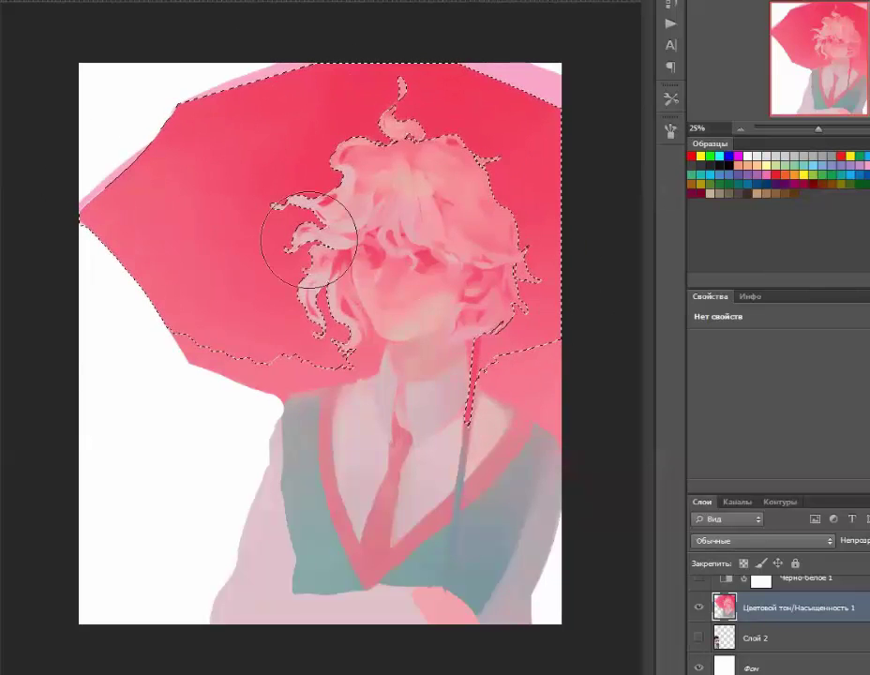
key(ctrl+d)
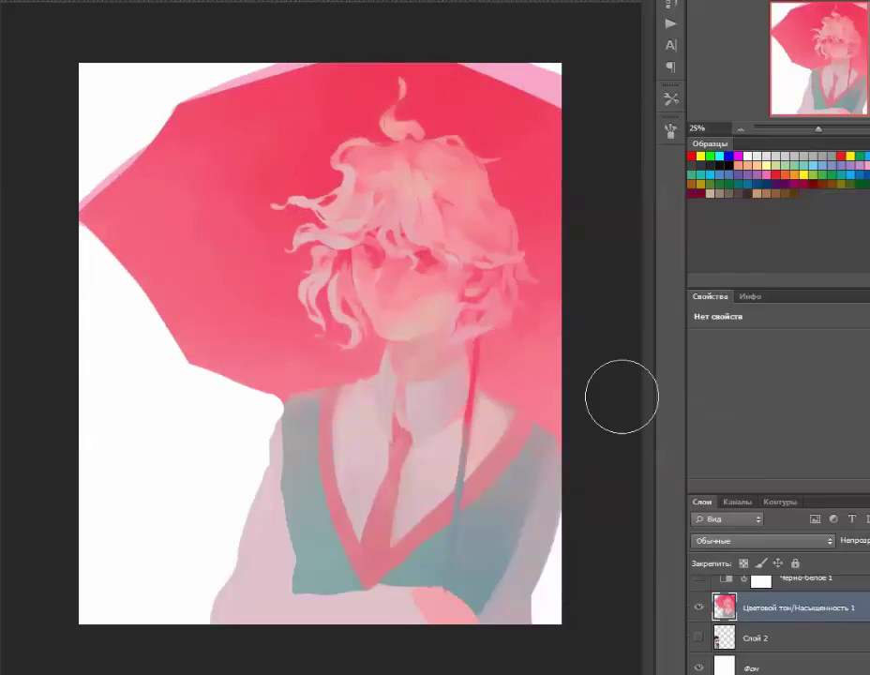
Step: Mask the shaded hair and face areas plus the umbrella behind the shoulder as a selection, brush over them, and clear the selection
key(bracketleft)
key(bracketleft)
key(bracketleft)
key(bracketleft)
key(bracketleft)
key(bracketleft)
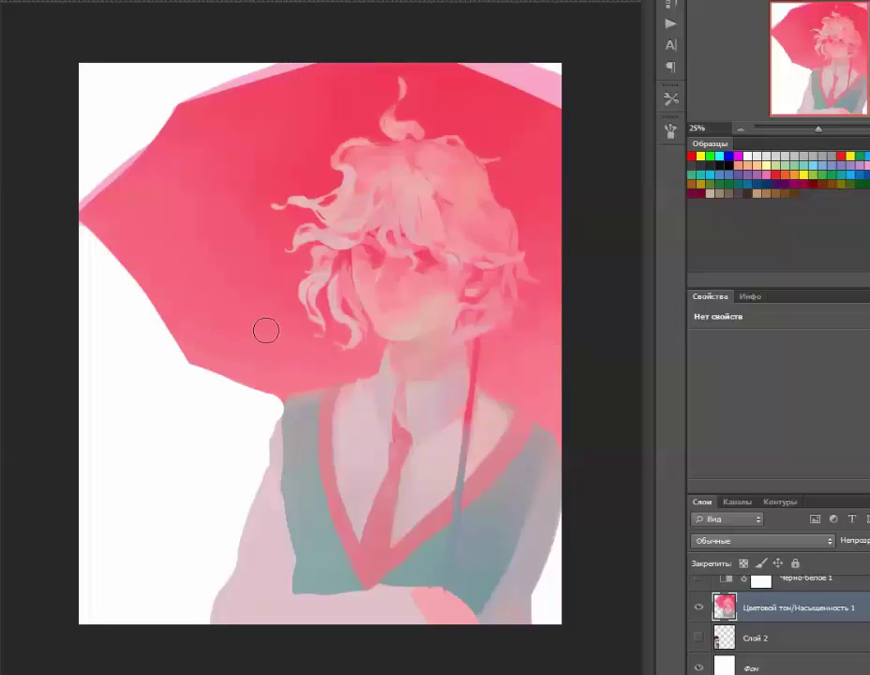
key(ctrl+shift+d)
key(ctrl+plus)
key(q)
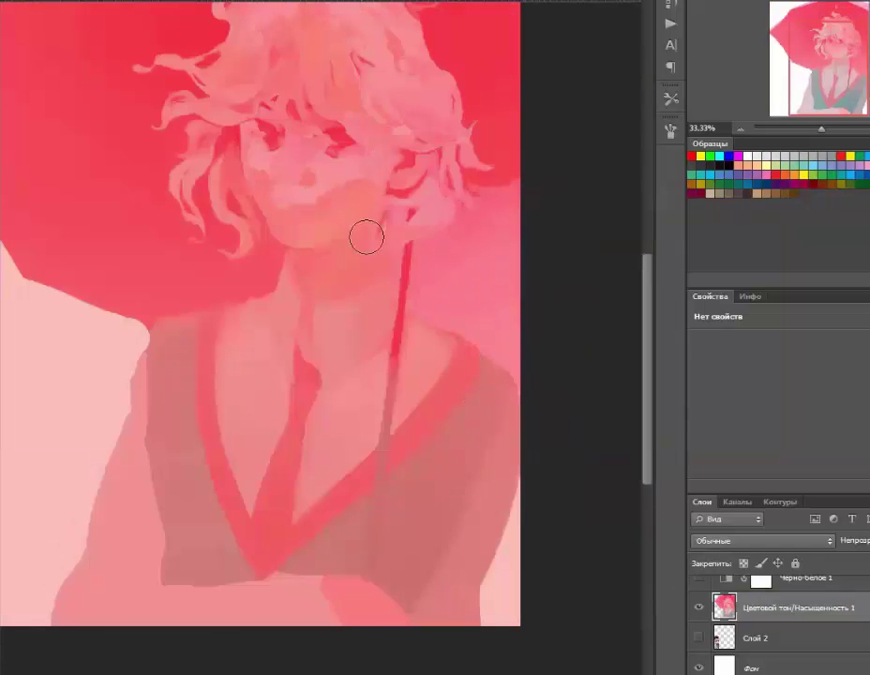
key(q)
key(ctrl+minus)
right_click(501, 361)
double_click(583, 476)
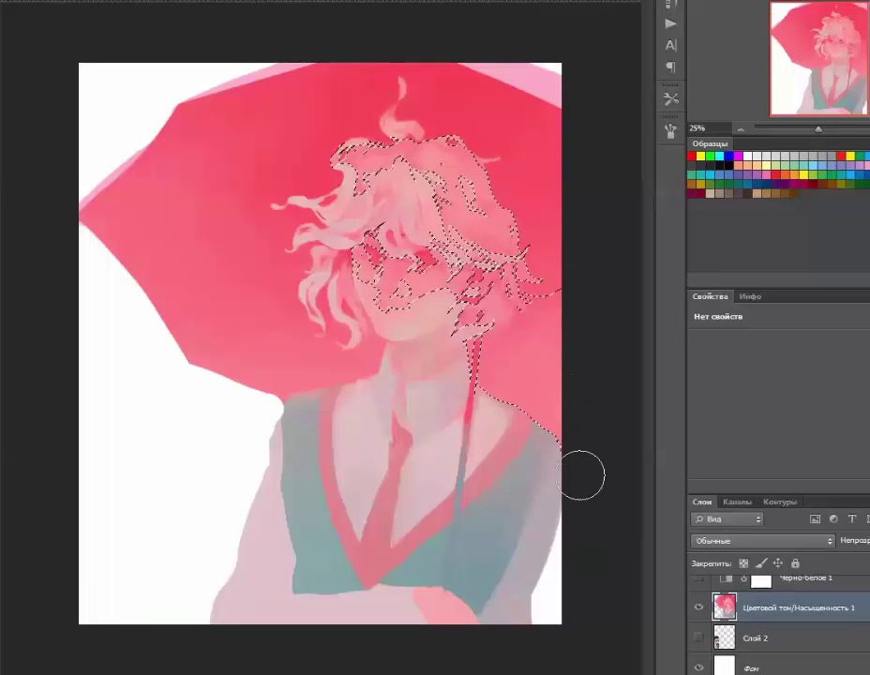
key(ctrl+d)
Step: Reshape the umbrella's lower scalloped edge with a cleaner curve and tidy the corner where it meets the vest's shoulder
key(ctrl+plus)
key(ctrl+plus)
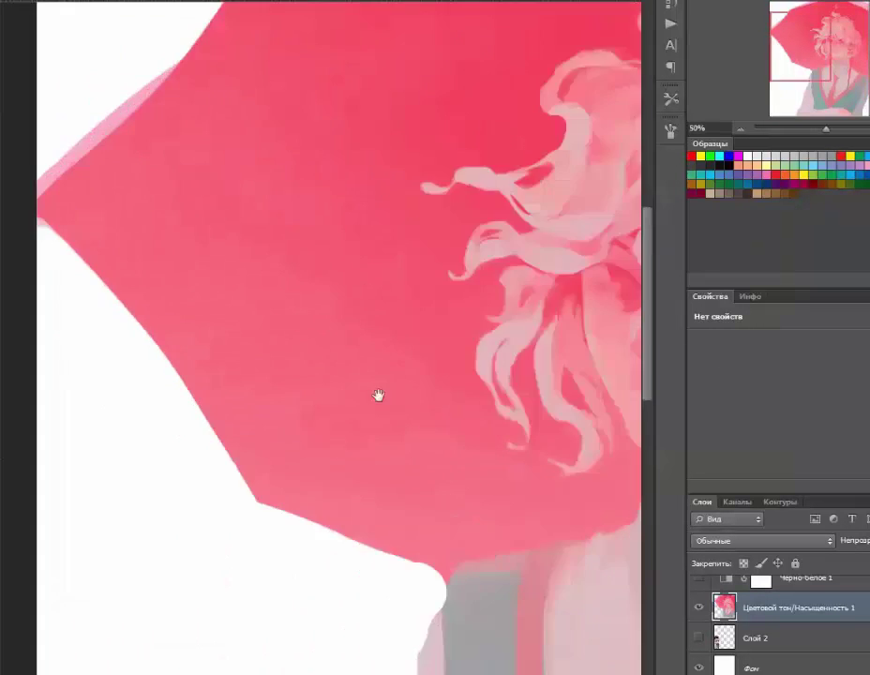
key(ctrl+minus)
key(ctrl+plus)
scroll(196, 272, up, 4)
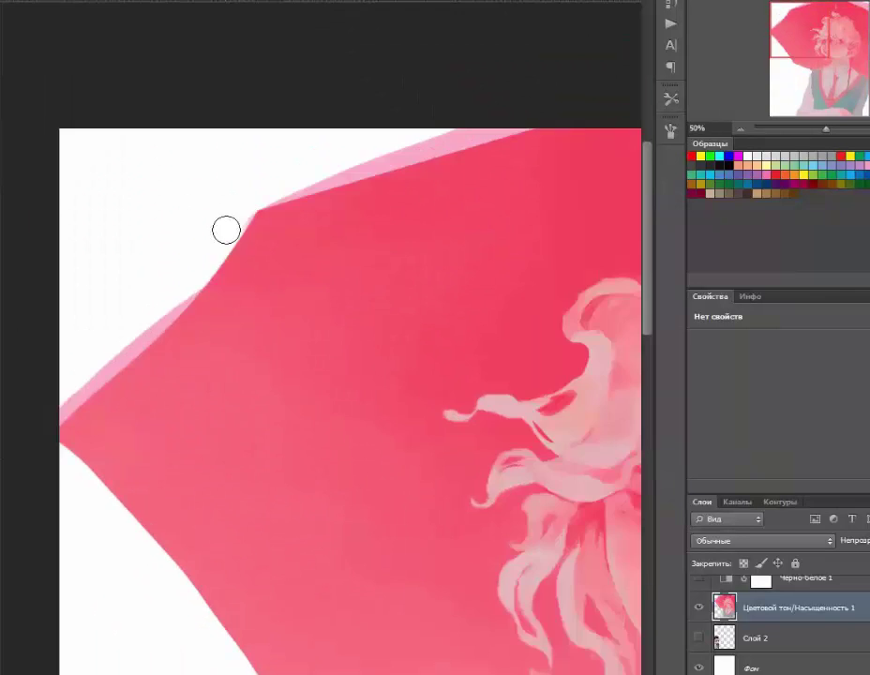
scroll(226, 229, down, 5)
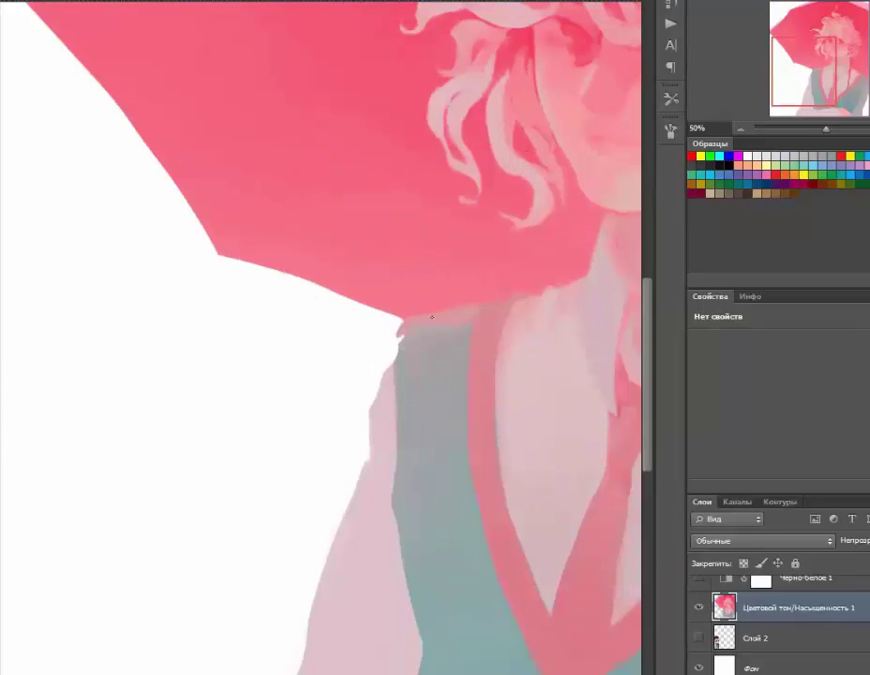
key(ctrl+minus)
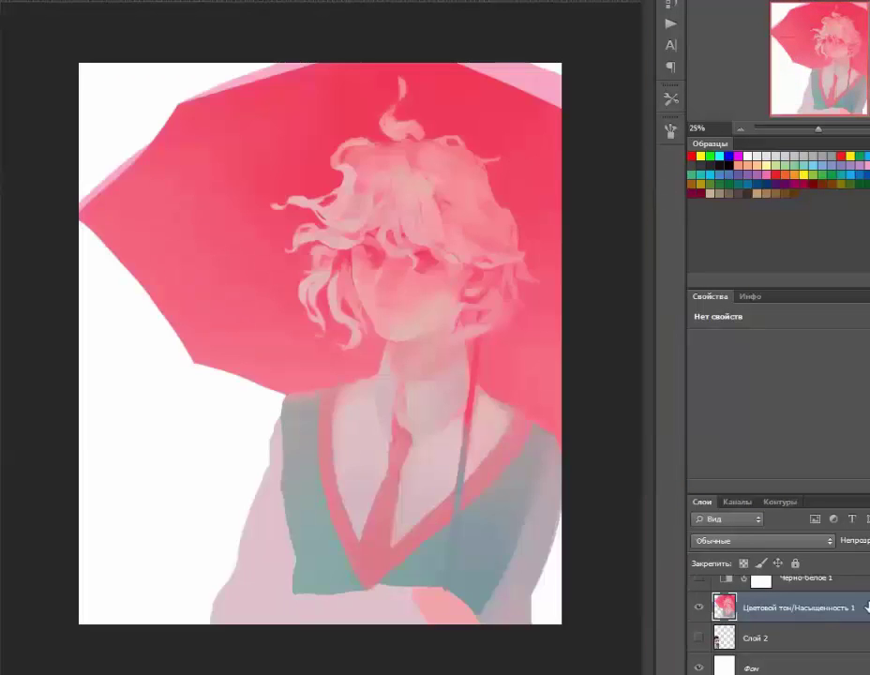
Step: Add a new layer and draw thin dark-red curved umbrella ribs running from the canopy's corners across the figure's head
key(ctrl+shift+alt+n)
drag(349, 141, 488, 229)
drag(80, 210, 207, 206)
drag(191, 370, 520, 252)
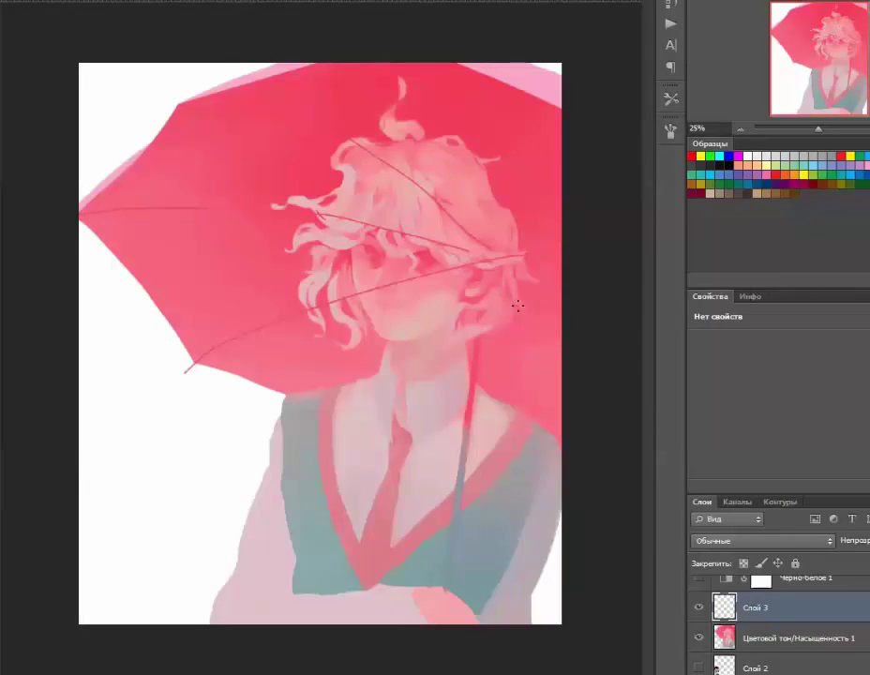
drag(517, 305, 450, 140)
Step: Select everything outside the umbrella's red area on the painting layer, erase the rib lines over the hair and face, and deselect
key(alt+bracketleft)
click(271, 318)
key(alt+bracketright)
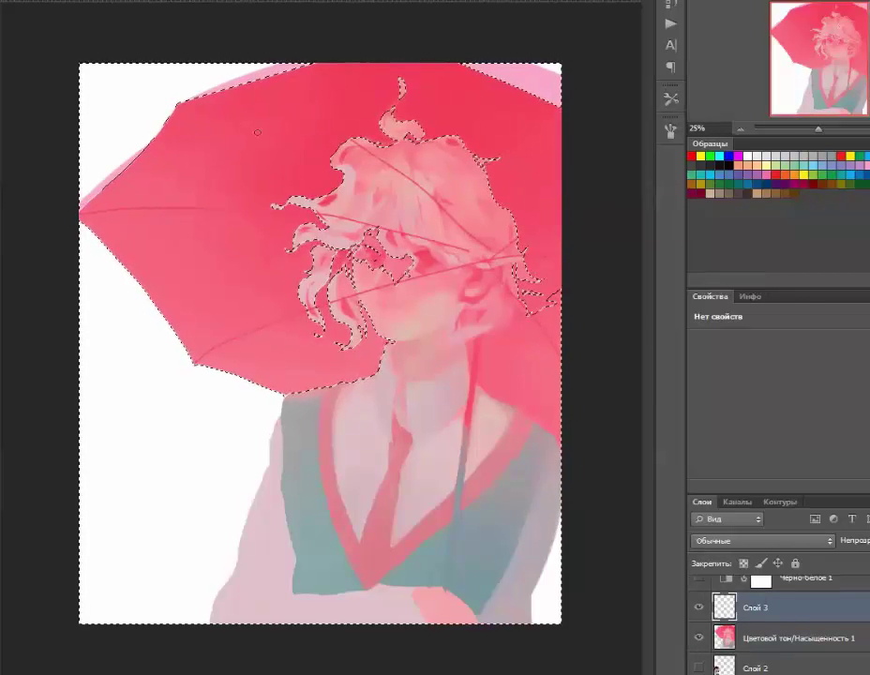
key(e)
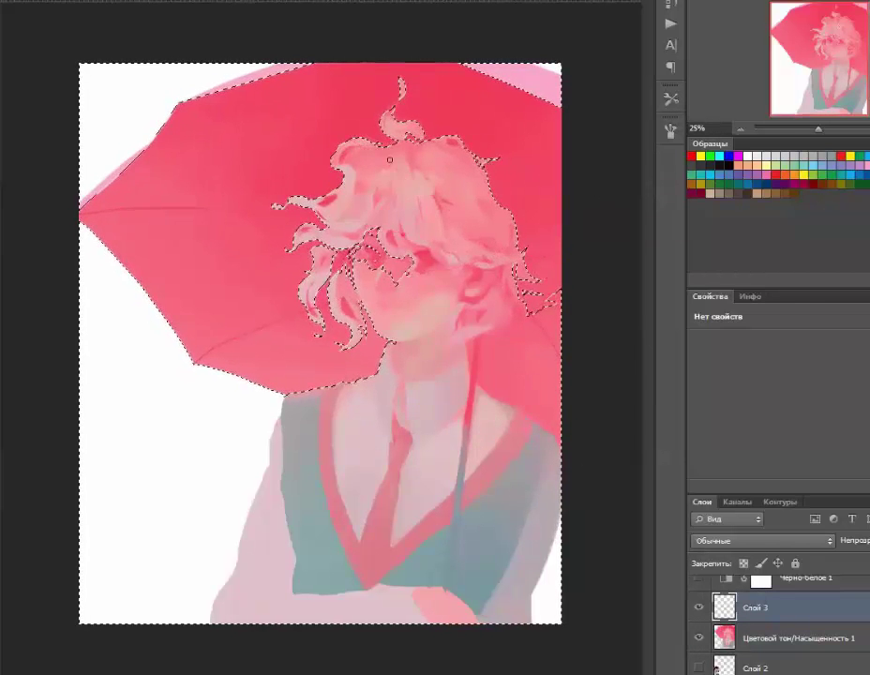
key(ctrl+plus)
key(ctrl+plus)
key(ctrl+plus)
key(ctrl+minus)
key(ctrl+minus)
key(ctrl+d)
key(ctrl+plus)
key(ctrl+minus)
key(ctrl+minus)
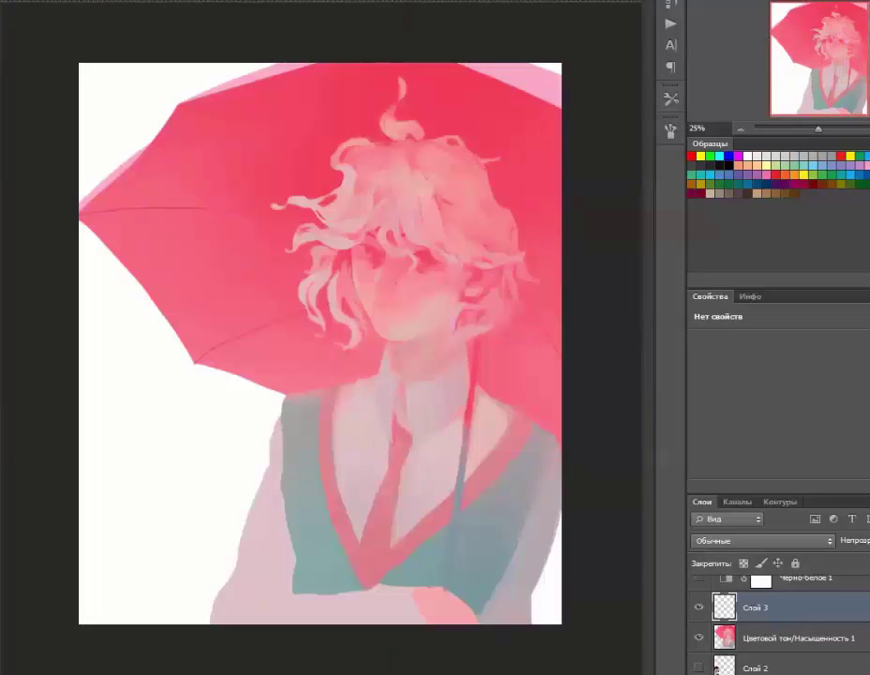
Step: Merge the umbrella rib layer with the painting layer beneath it
key(ctrl+plus)
key(ctrl+minus)
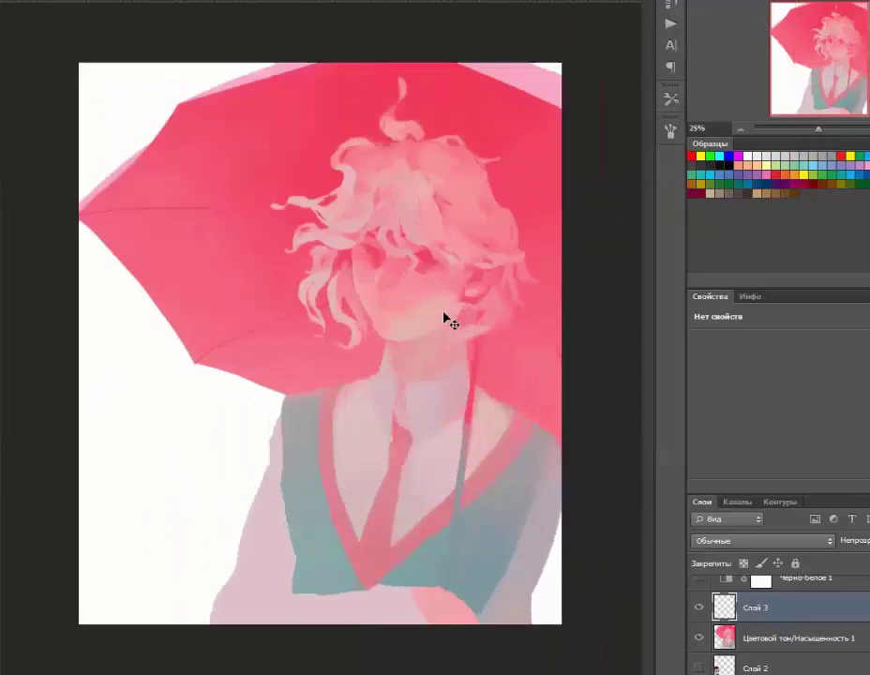
key(ctrl+plus)
key(ctrl+plus)
right_click(791, 423)
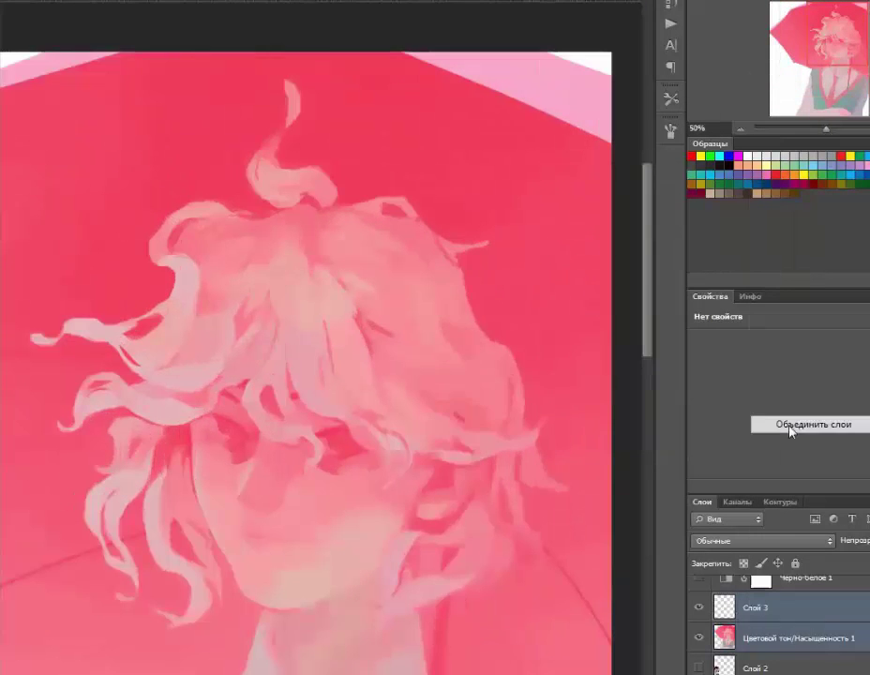
click(791, 424)
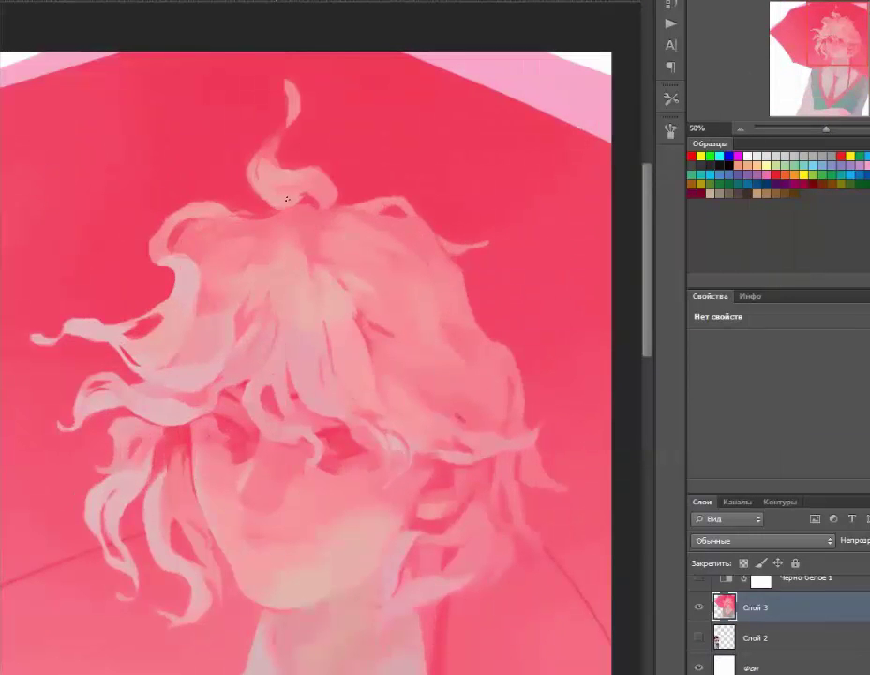
Step: Touch up the hair's contour along the crown and the far side of the head
drag(163, 217, 338, 216)
drag(568, 369, 488, 316)
Step: Repaint the forearm's upper edge below the V-neck trim and round out the pink hand resting against the vest
key(ctrl+minus)
scroll(281, 347, down, 3)
key(ctrl+plus)
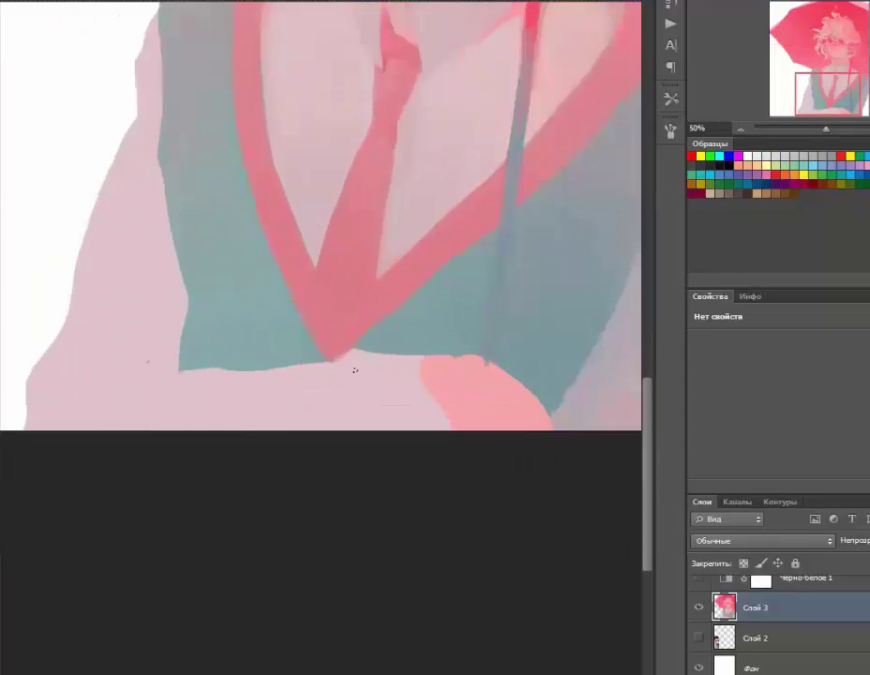
key(ctrl+minus)
key(ctrl+minus)
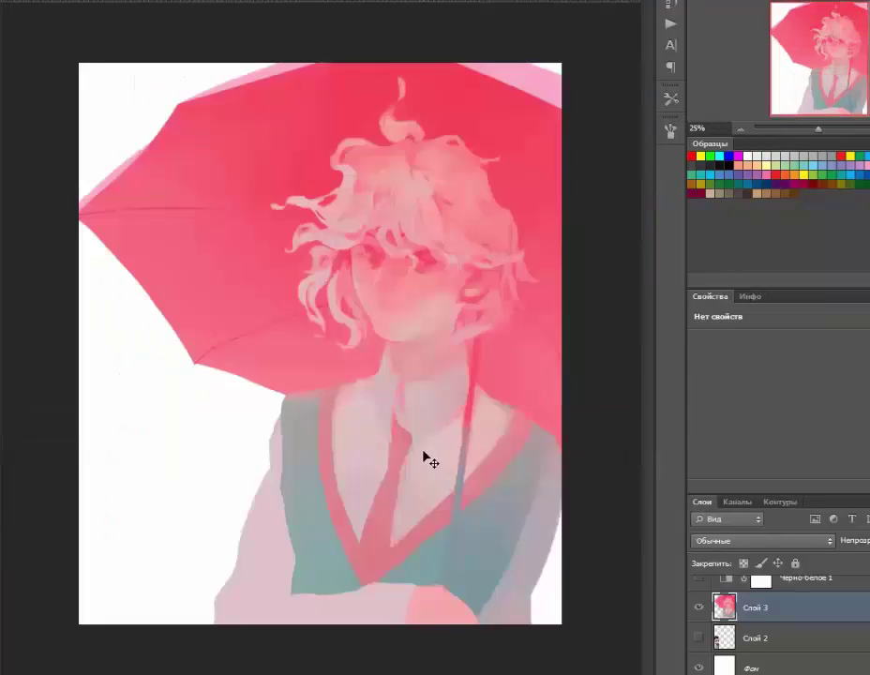
key(ctrl+plus)
drag(631, 331, 587, 315)
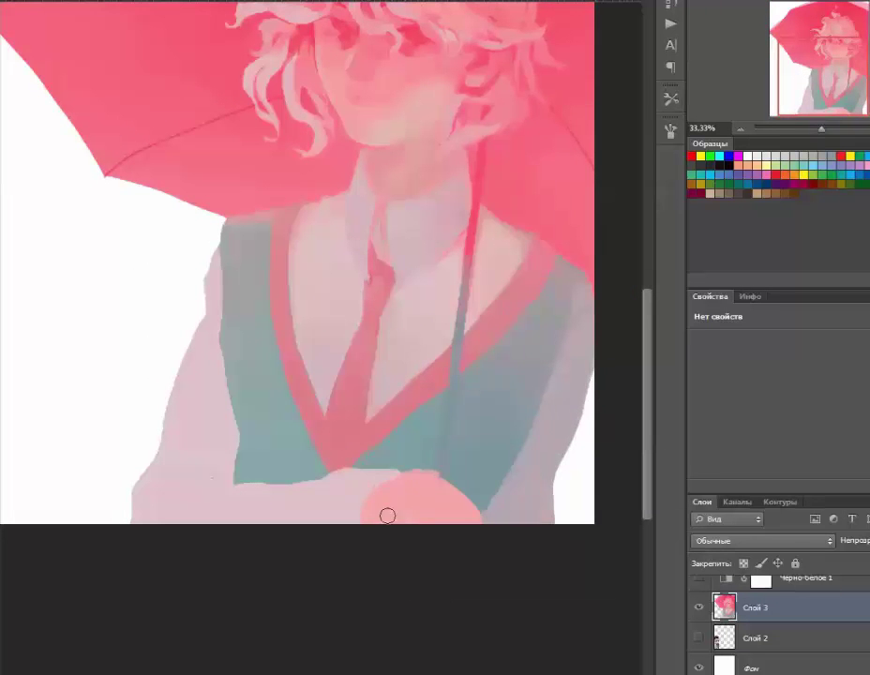
Step: Rework the vest's lower edge above the forearm and sharpen the tip of the red V-neck trim
mouse_move(386, 515)
mouse_down()
mouse_move(365, 471)
mouse_move(328, 482)
mouse_move(403, 457)
mouse_move(337, 475)
mouse_move(436, 471)
mouse_up()
key(ctrl+z)
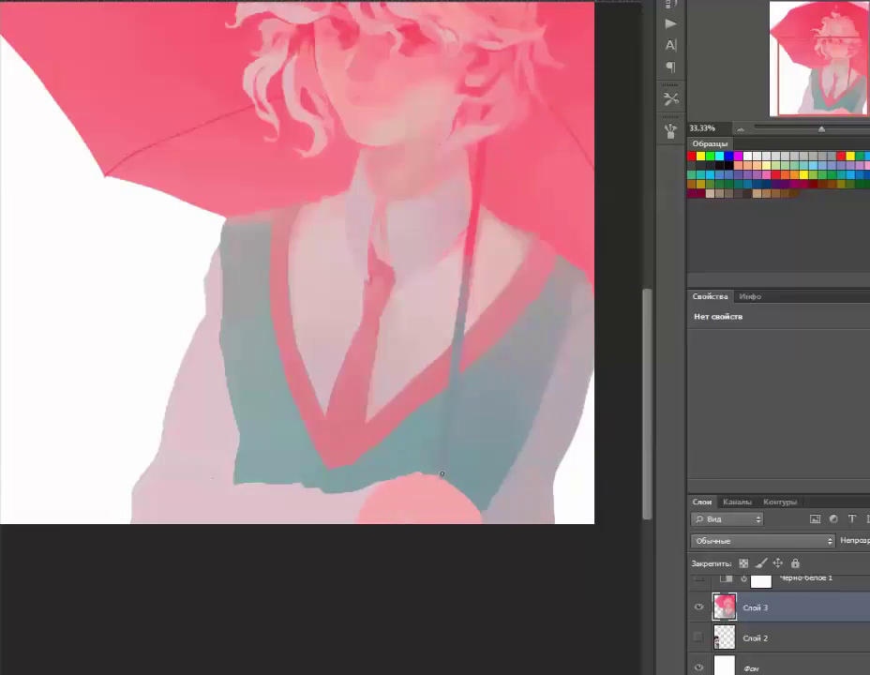
key(ctrl+plus)
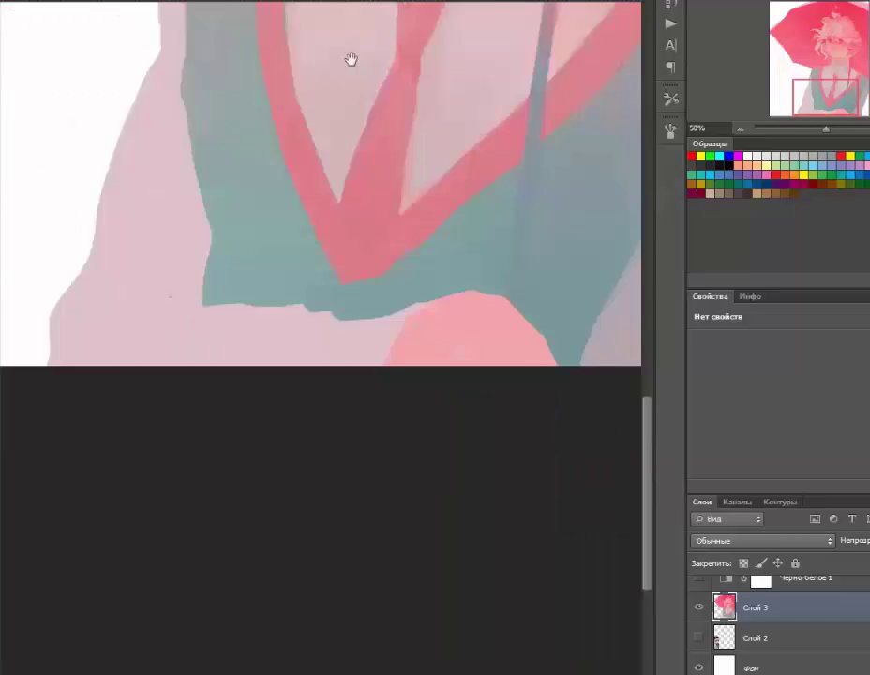
key(ctrl+minus)
right_click(355, 411)
double_click(513, 540)
mouse_move(427, 422)
mouse_down()
mouse_move(295, 442)
mouse_move(251, 371)
mouse_up()
right_click(252, 371)
double_click(394, 501)
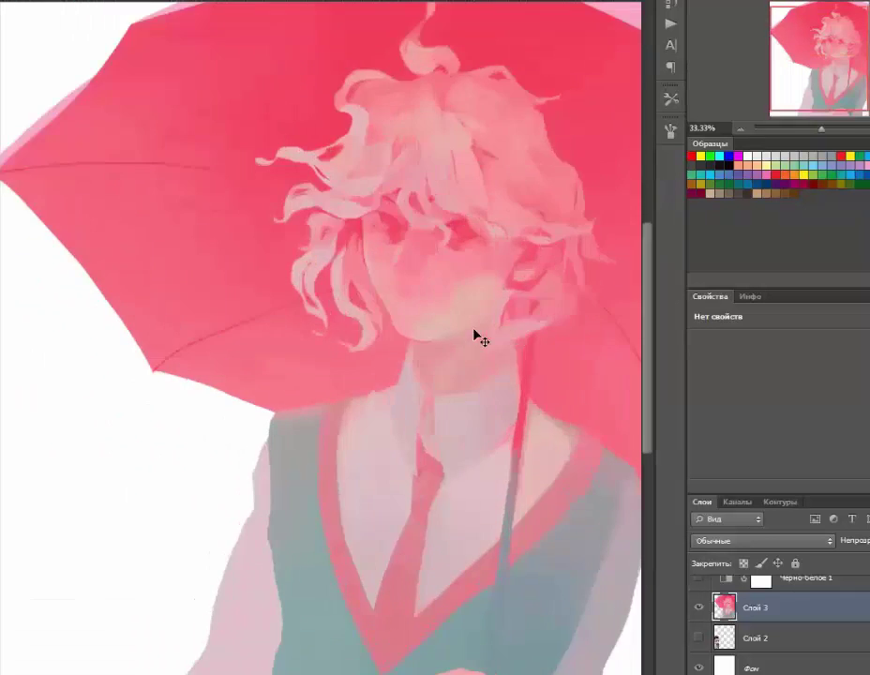
Step: Refine the pink hand's rounded upper contour where it meets the teal vest
key(ctrl+plus)
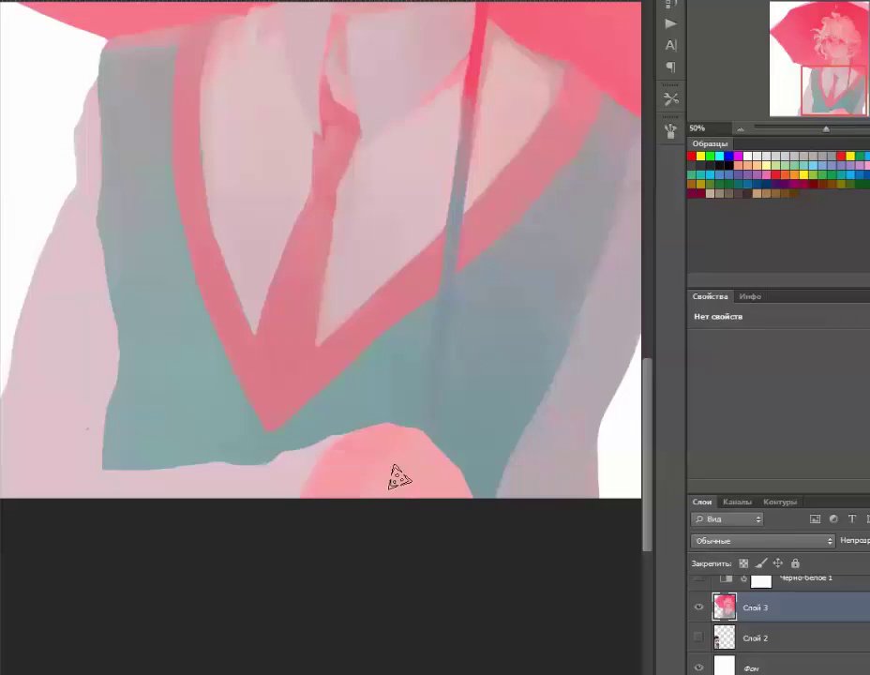
drag(398, 478, 380, 450)
right_click(458, 435)
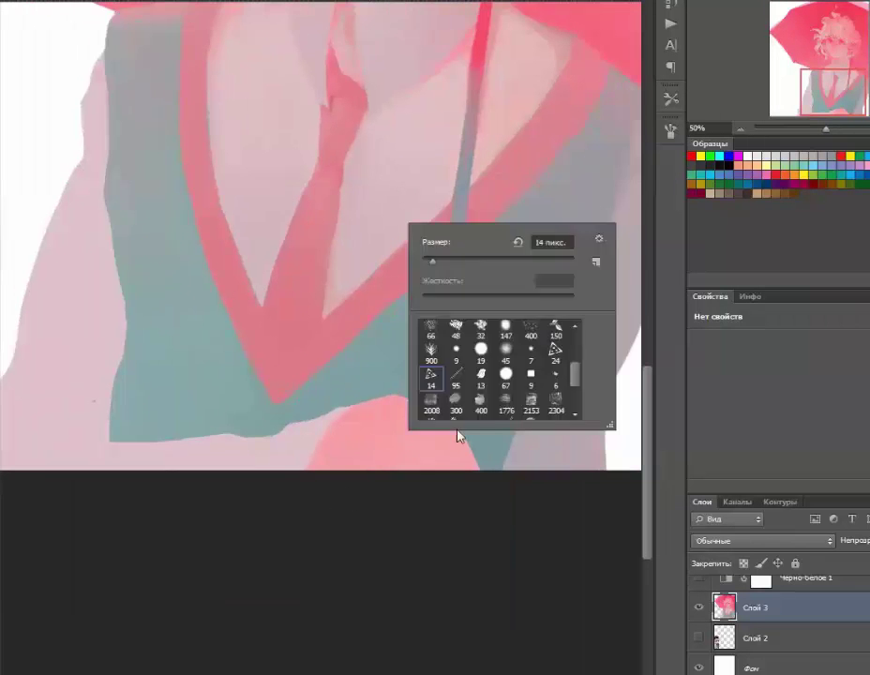
double_click(420, 410)
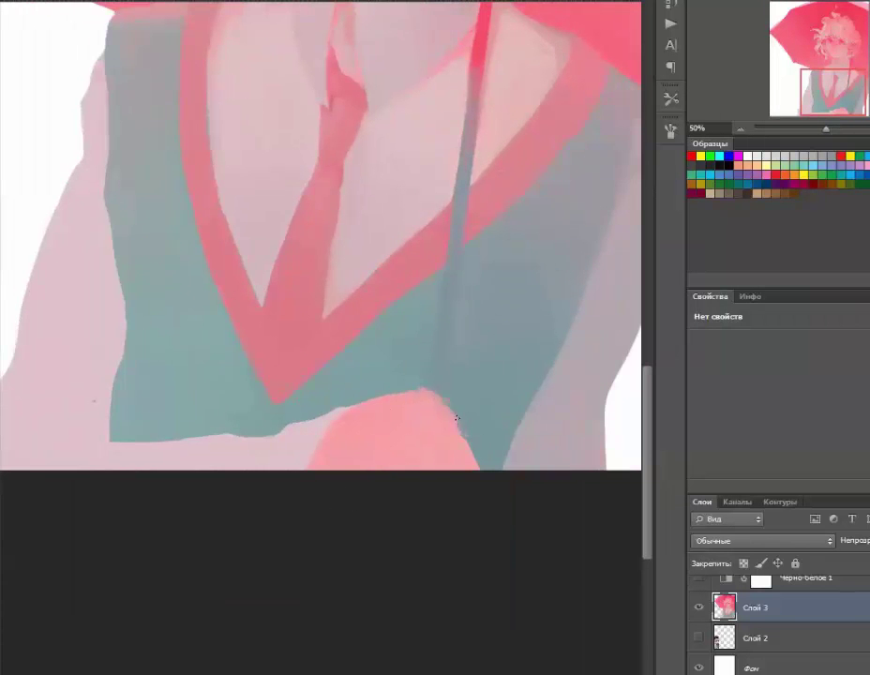
Step: Refine the umbrella shaft's edge where it crosses the white shirt and the red V-neck trim
key(ctrl+minus)
key(ctrl+minus)
click(669, 7)
click(566, 52)
click(670, 7)
key(ctrl+plus)
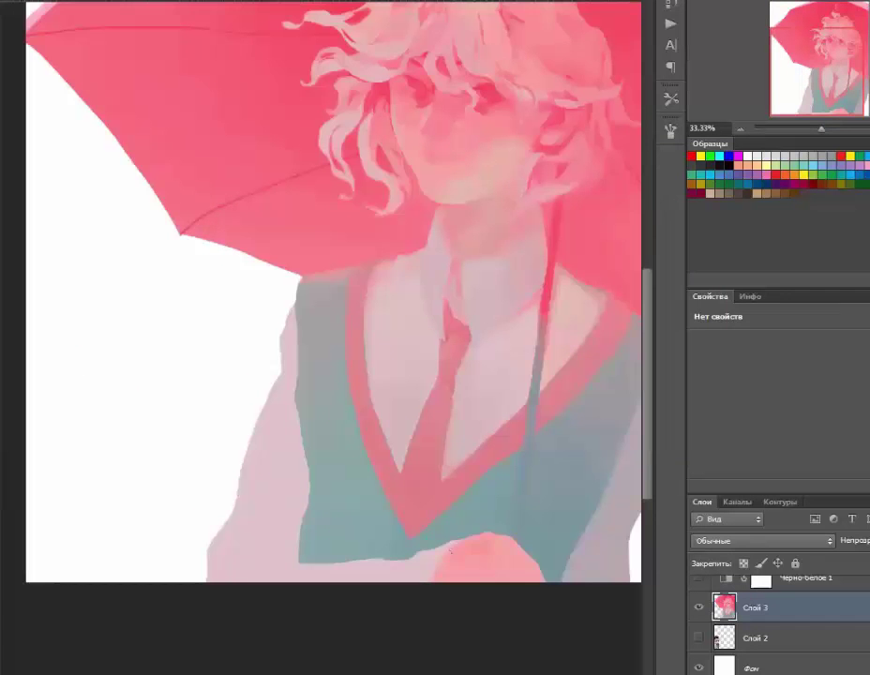
key(ctrl+plus)
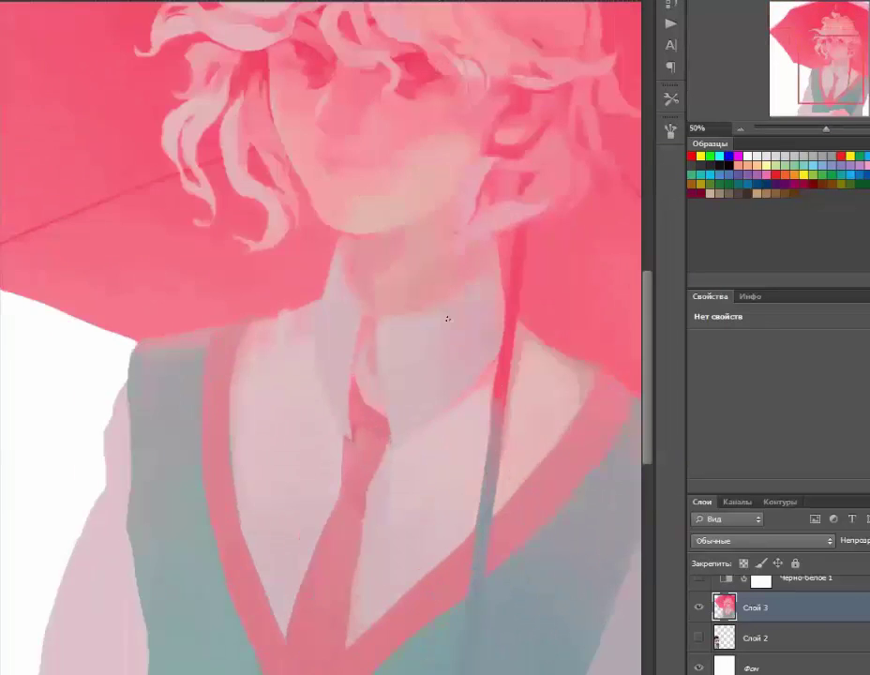
drag(489, 401, 504, 324)
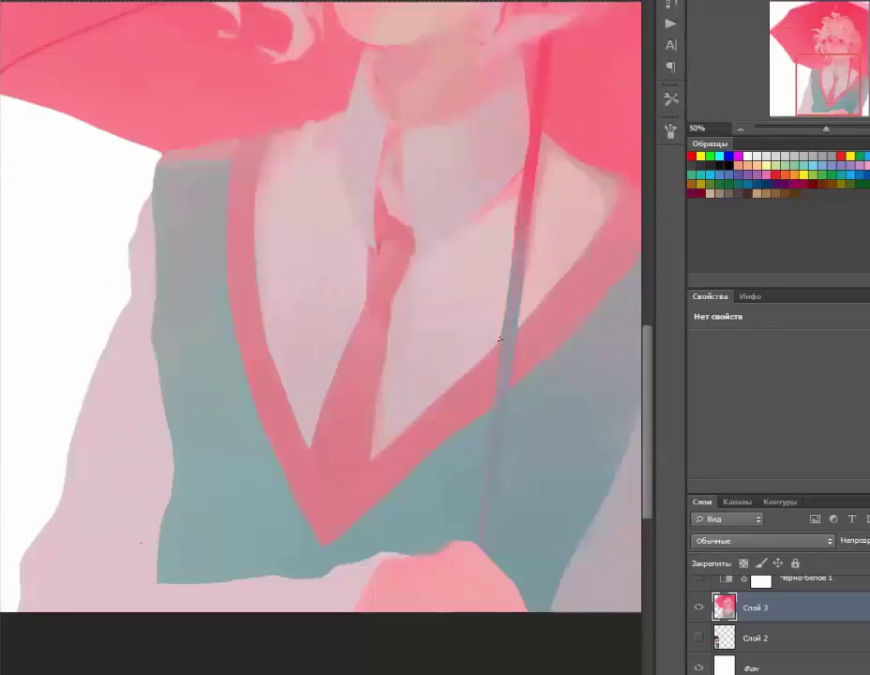
Step: Reshape the curled tuft on top of the head, opening a red gap inside its curl
key(ctrl+minus)
key(ctrl+plus)
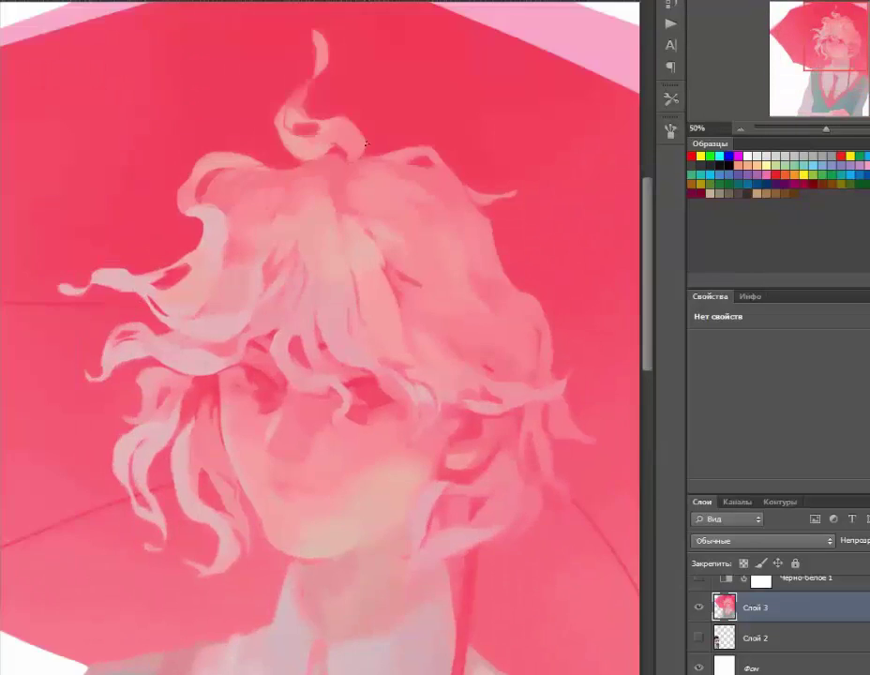
key(ctrl+0)
key(ctrl+plus)
right_click(398, 202)
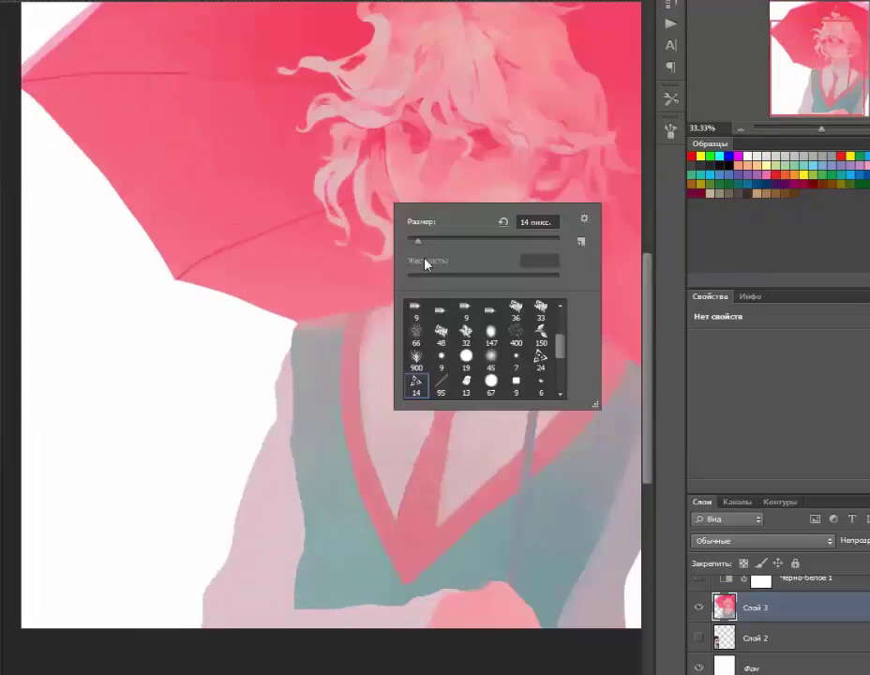
key(Escape)
key(ctrl+plus)
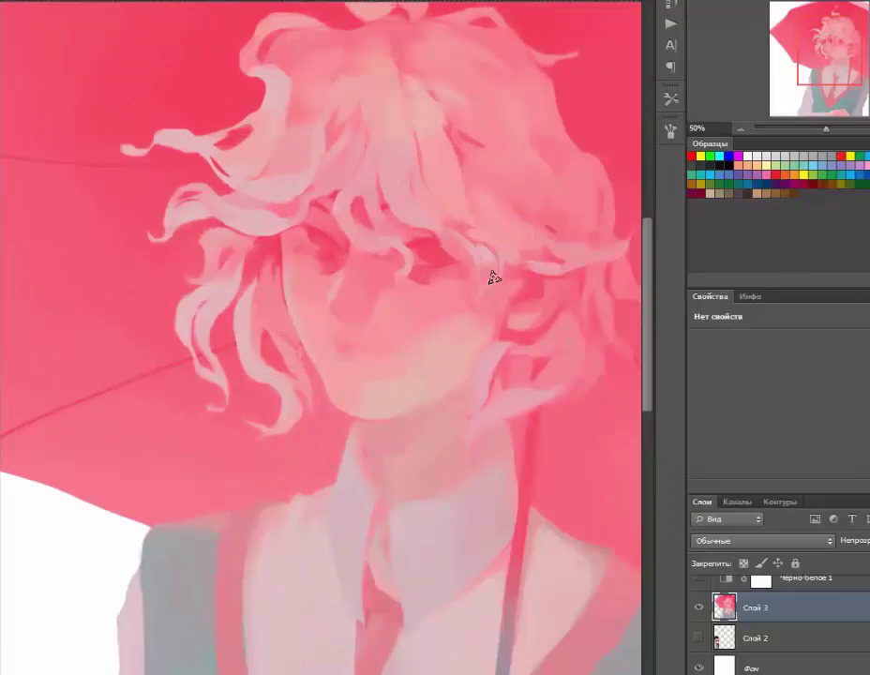
Step: Refine the face's shading around the nose, cheek and mouth
scroll(449, 356, down, 3)
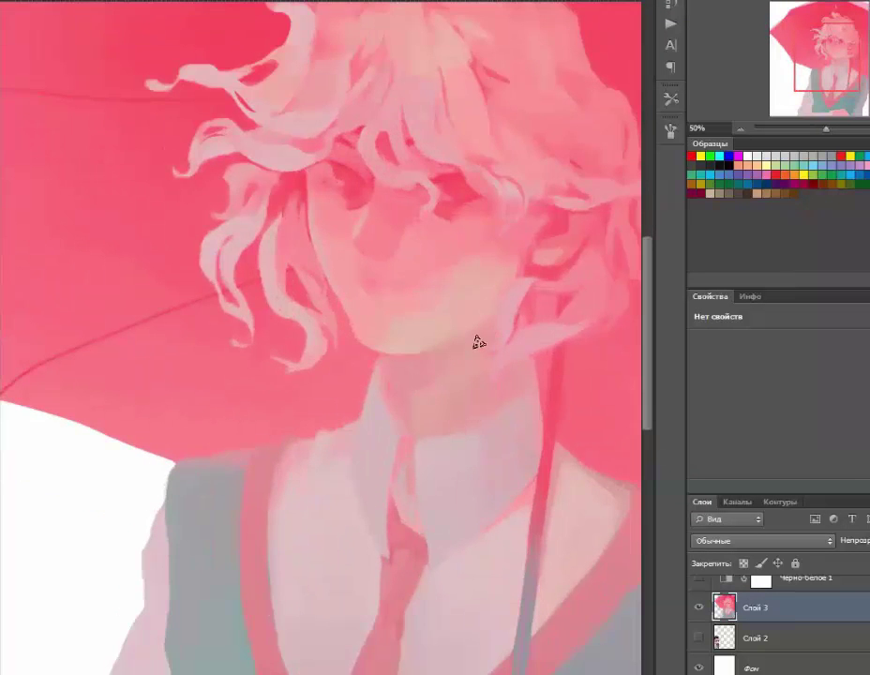
scroll(349, 424, up, 2)
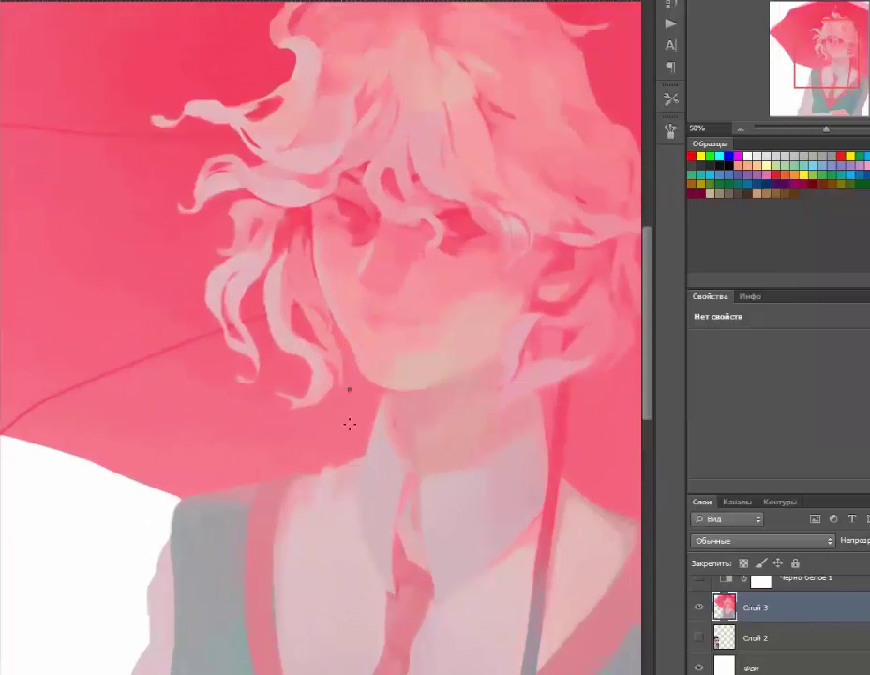
key(ctrl+plus)
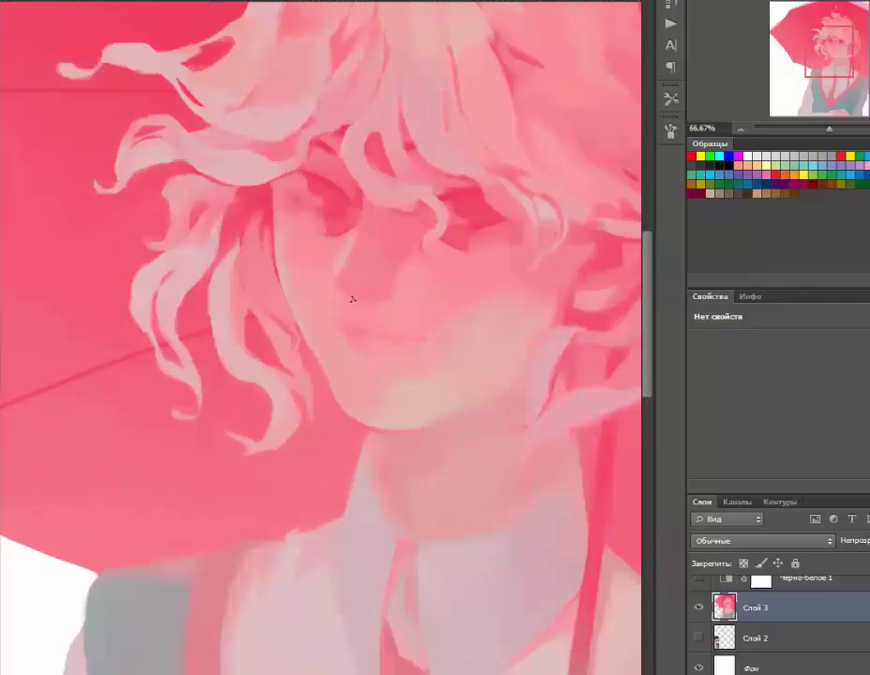
drag(392, 284, 343, 326)
key(ctrl+minus)
key(ctrl+minus)
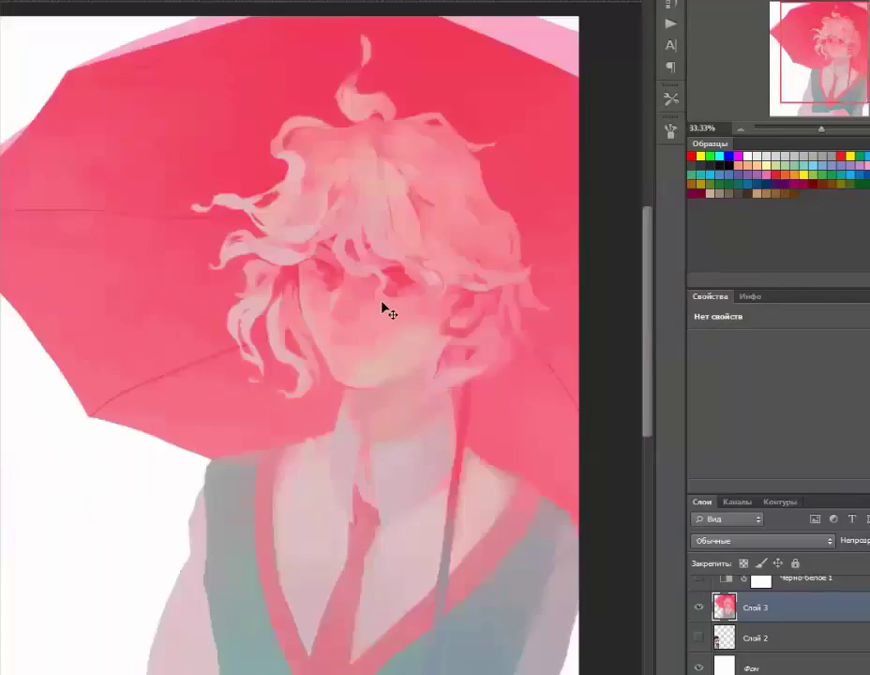
Step: Paint greyish fold shadows on the pale sleeve beside the vest and give its elbow a creased outline
key(ctrl+minus)
key(ctrl+plus)
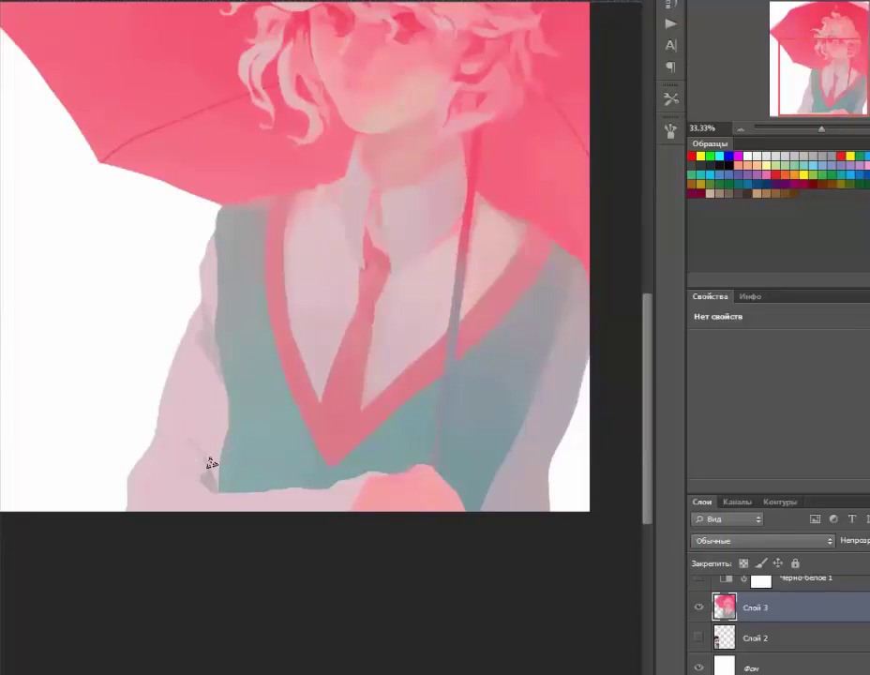
drag(210, 466, 122, 478)
drag(188, 419, 231, 491)
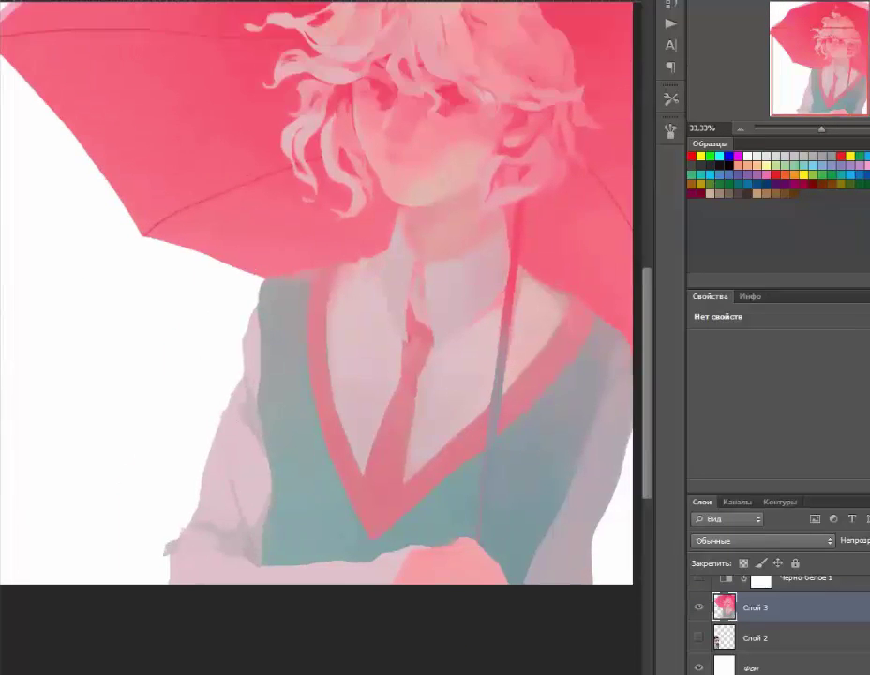
Step: Examine the sleeve, the umbrella's lower edge, the collar and the face up close for areas that need refining
right_click(249, 385)
key(Escape)
scroll(267, 418, down, 3)
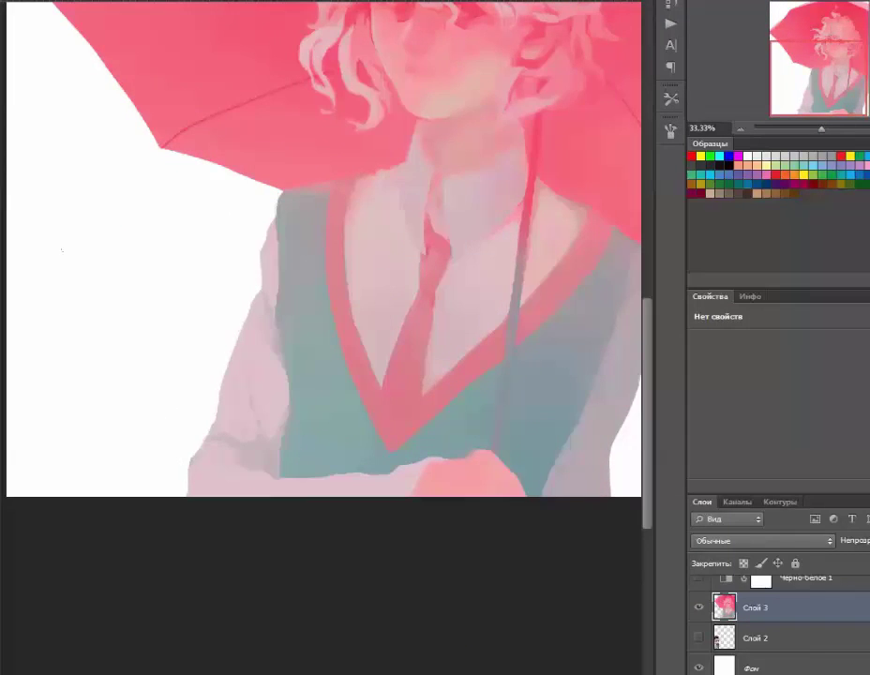
scroll(190, 468, up, 2)
key(ctrl+minus)
key(ctrl+plus)
key(ctrl+plus)
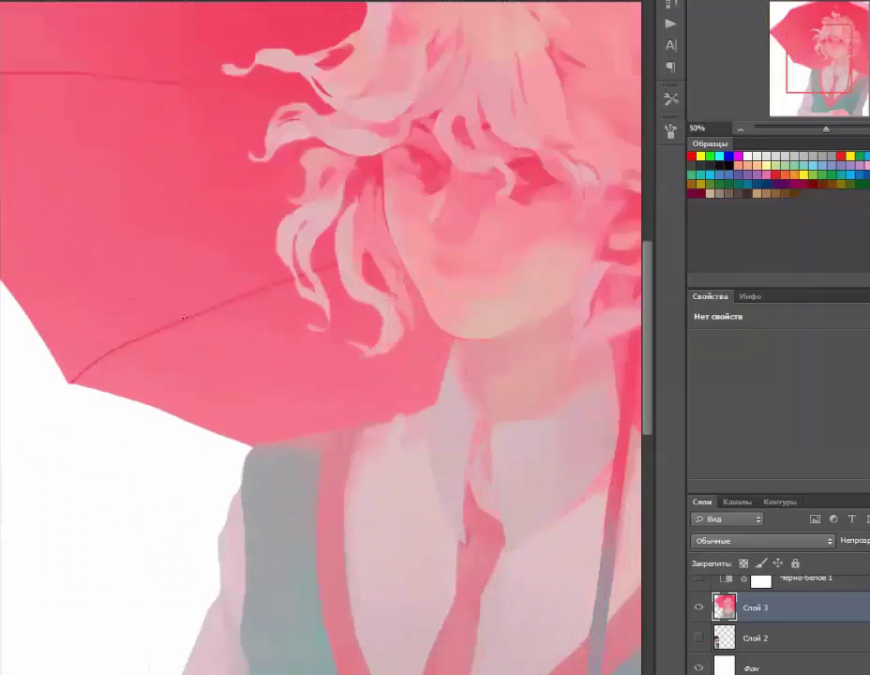
key(ctrl+plus)
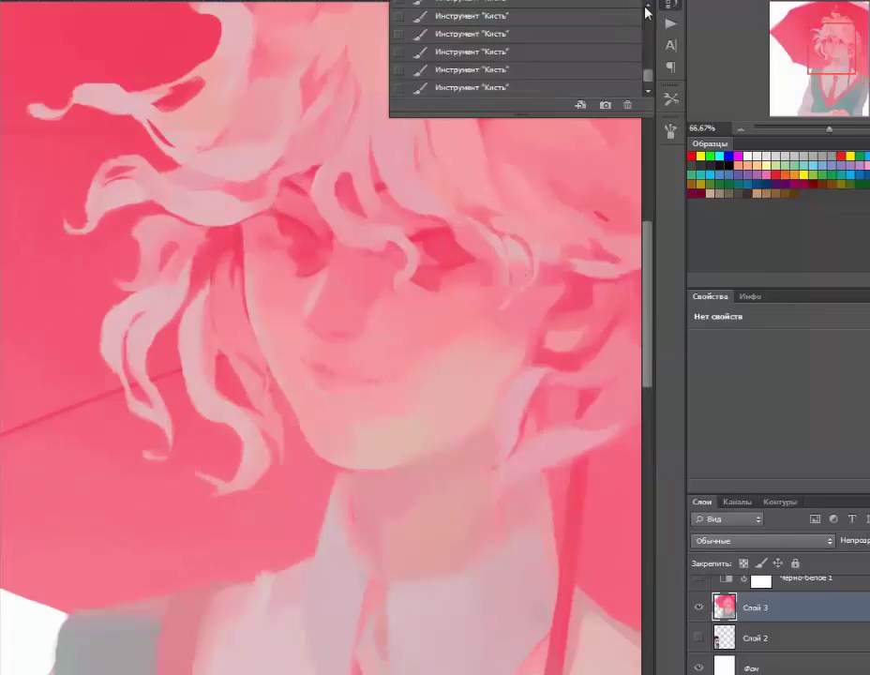
key(ctrl+minus)
key(ctrl+plus)
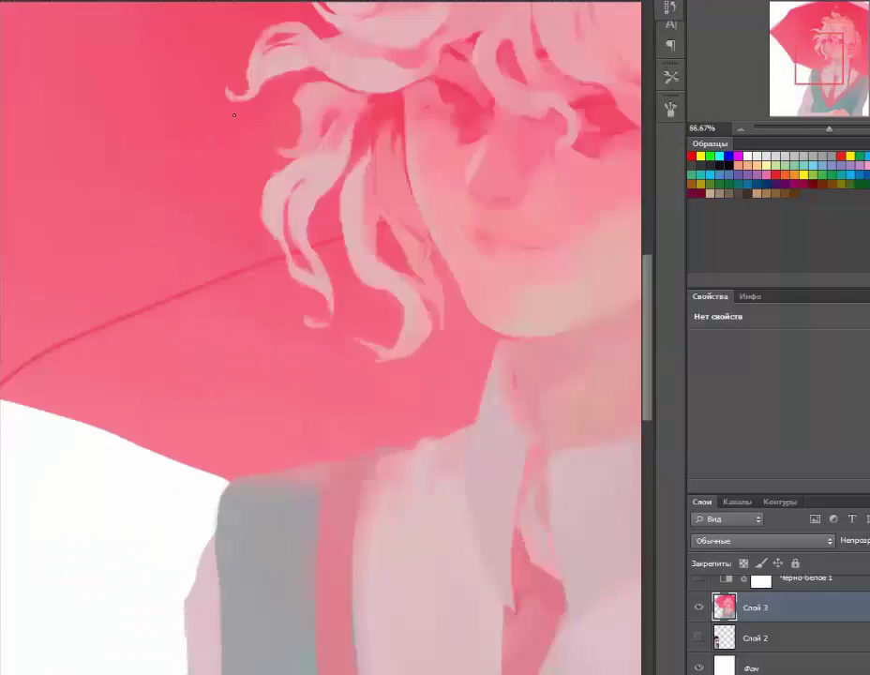
Step: Refine the shaded eye beside the hanging curls, its eyelid edge, and the shading around the mouth
key(ctrl+plus)
key(ctrl+minus)
key(ctrl+minus)
key(ctrl+minus)
key(ctrl+plus)
key(ctrl+plus)
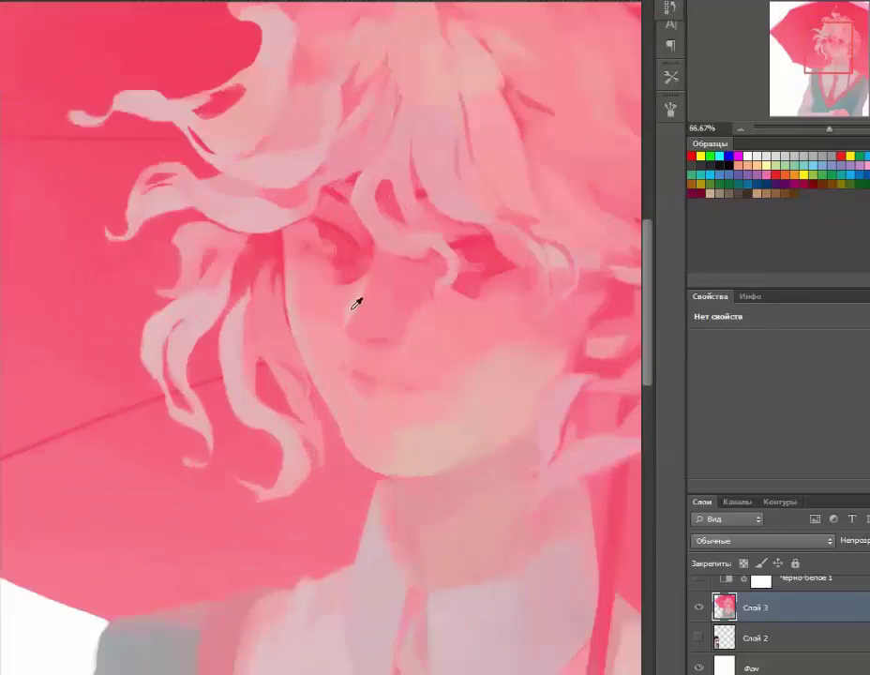
key(ctrl+minus)
key(ctrl+minus)
key(ctrl+plus)
key(ctrl+plus)
key(ctrl+minus)
key(ctrl+plus)
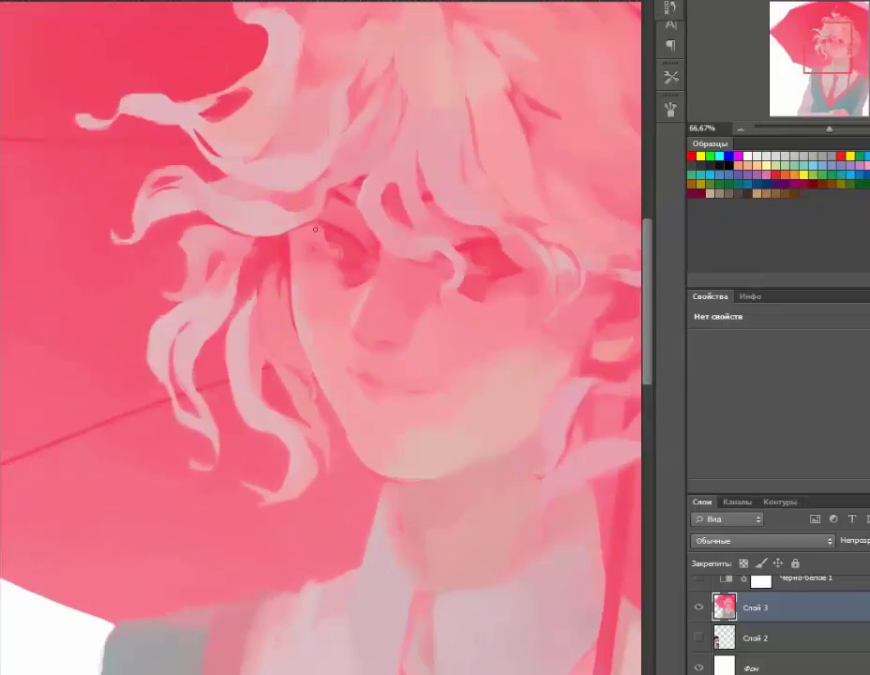
key(ctrl+minus)
key(ctrl+plus)
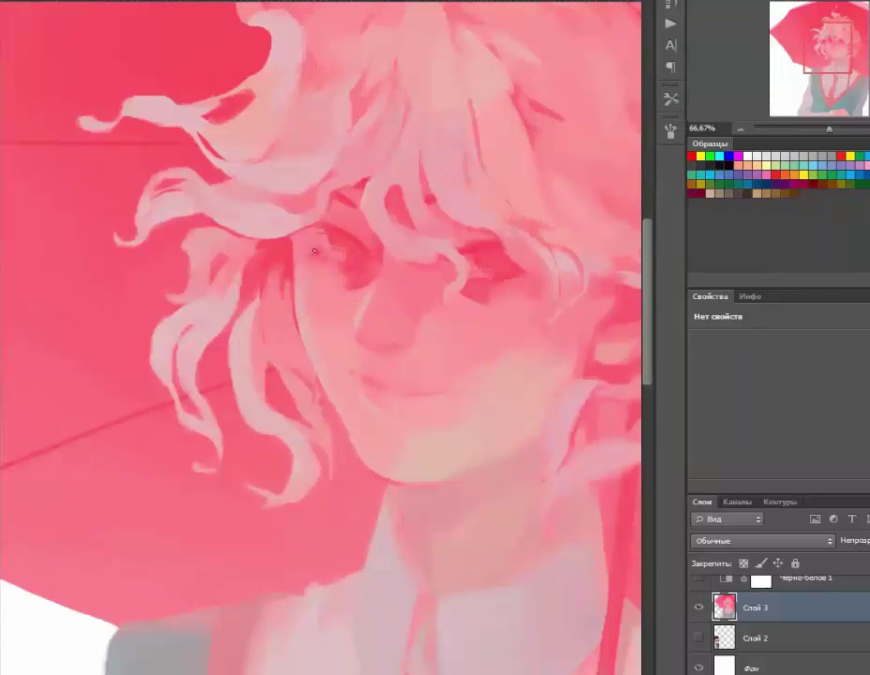
Step: On a new layer, draw short vertical pink rain streaks across the white background above and below the umbrella
key(ctrl+minus)
key(ctrl+minus)
key(ctrl+minus)
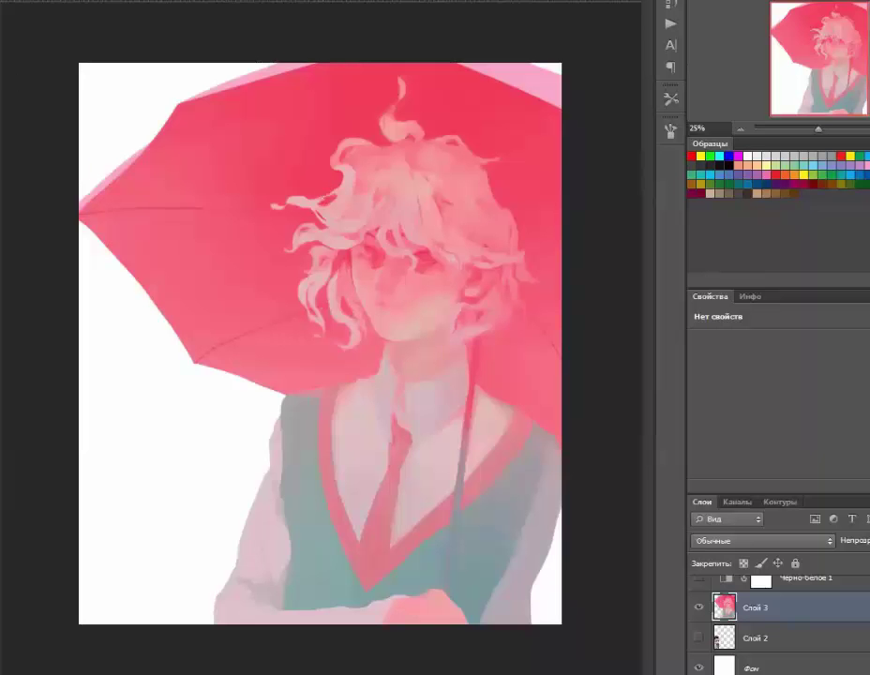
key(ctrl+shift+alt+n)
right_click(160, 359)
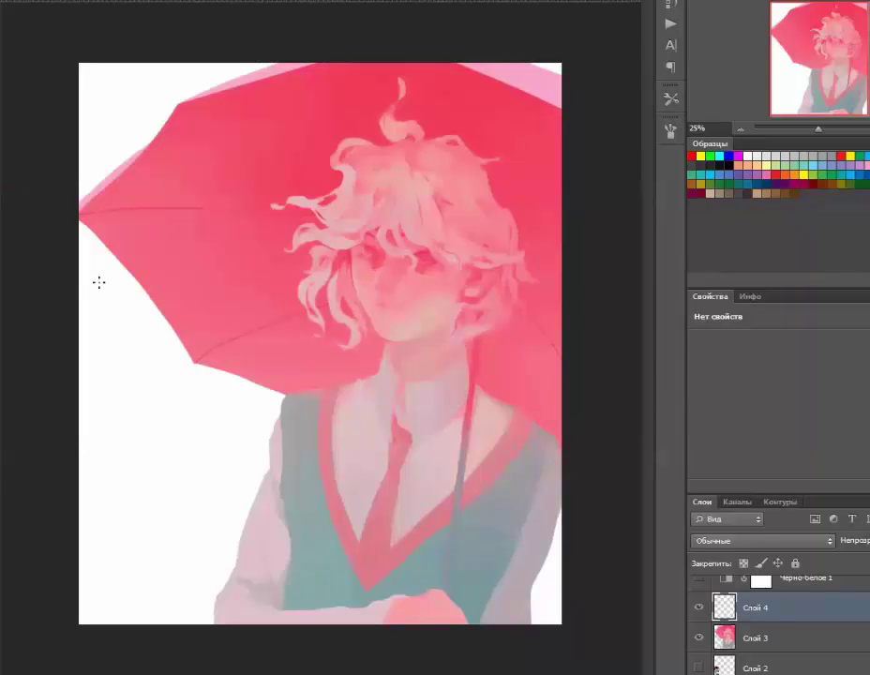
drag(99, 272, 98, 315)
drag(129, 306, 130, 352)
drag(176, 380, 176, 414)
drag(207, 417, 207, 461)
drag(248, 389, 248, 427)
drag(140, 86, 139, 118)
drag(115, 64, 115, 96)
drag(541, 63, 541, 79)
drag(93, 485, 93, 549)
drag(113, 573, 114, 621)
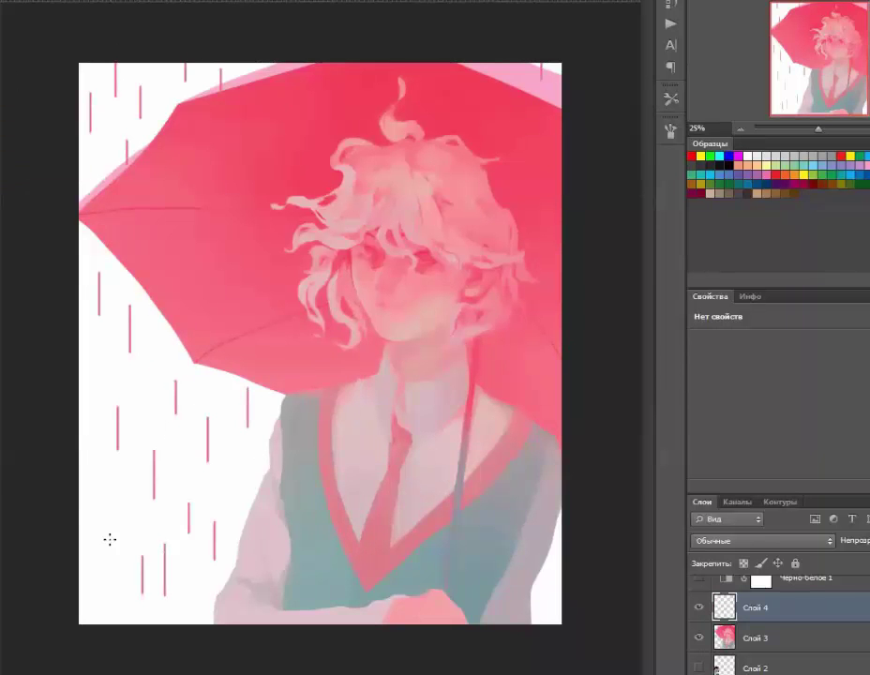
drag(81, 322, 81, 352)
drag(97, 367, 98, 393)
drag(188, 502, 189, 533)
drag(215, 521, 214, 559)
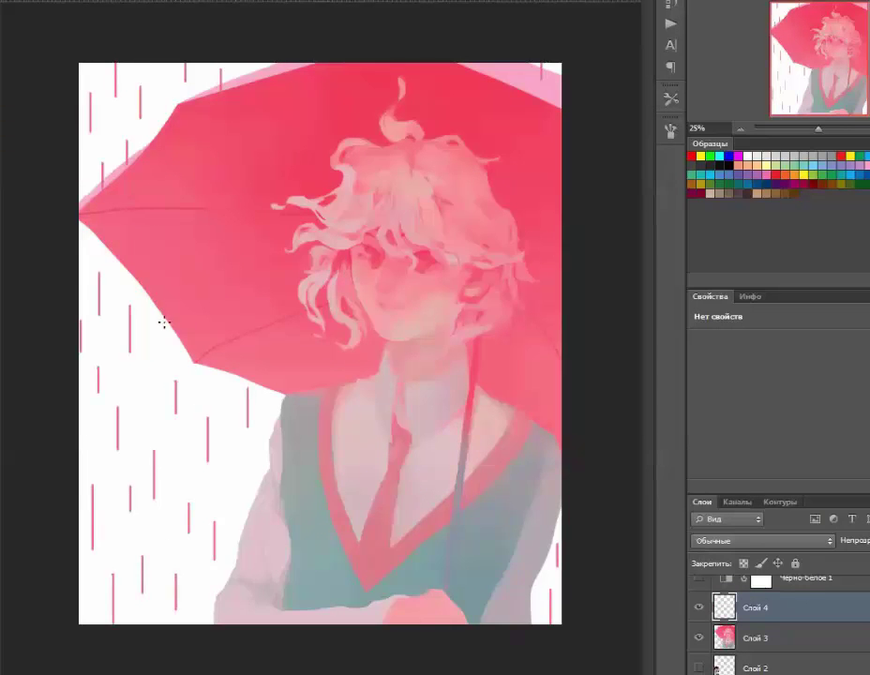
Step: Recolour the rain streaks to a lighter pink with a Hue/Saturation adjustment
key(ctrl+plus)
key(ctrl+minus)
key(ctrl+minus)
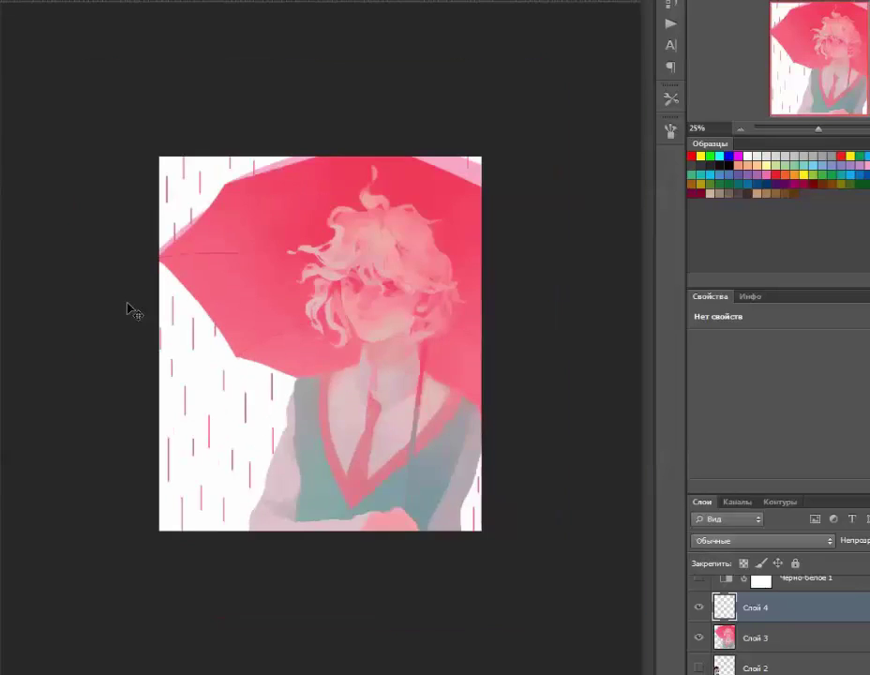
key(ctrl+plus)
click(698, 583)
click(699, 590)
key(ctrl+u)
drag(732, 177, 753, 178)
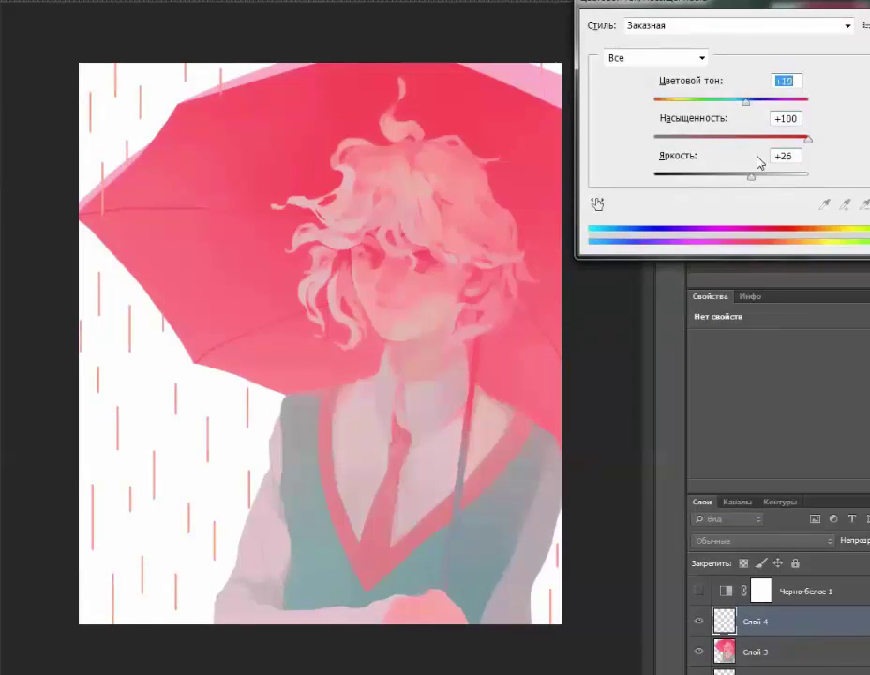
key(Escape)
key(ctrl+u)
key(Escape)
key(ctrl+u)
key(Escape)
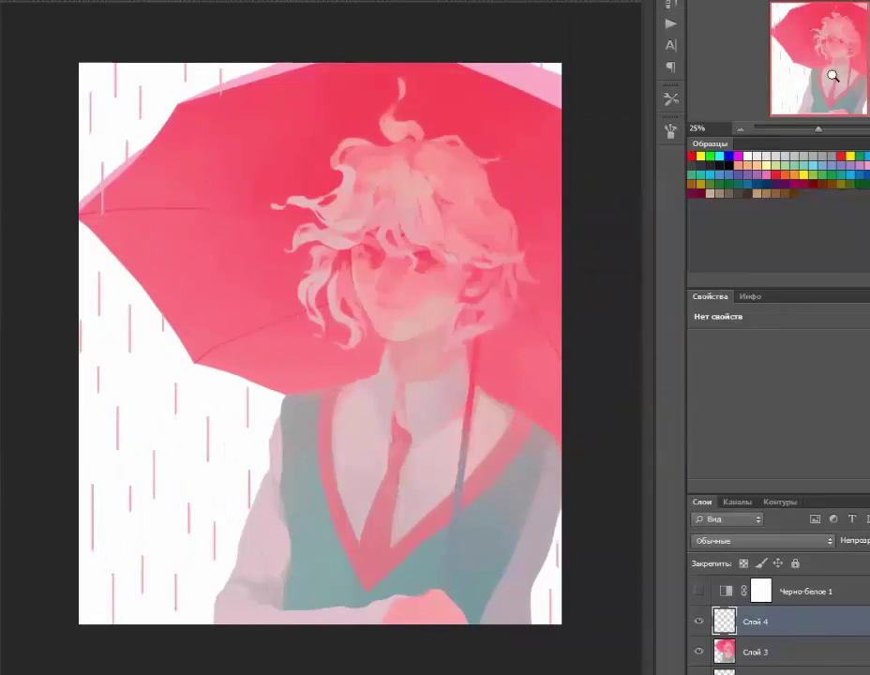
Step: Select the rain streaks above the umbrella on both sides and shift their hue by +180 to a pale teal
drag(0, 87, 80, 225)
key(ctrl+u)
drag(732, 101, 849, 114)
key(Escape)
key(ctrl+minus)
key(ctrl+u)
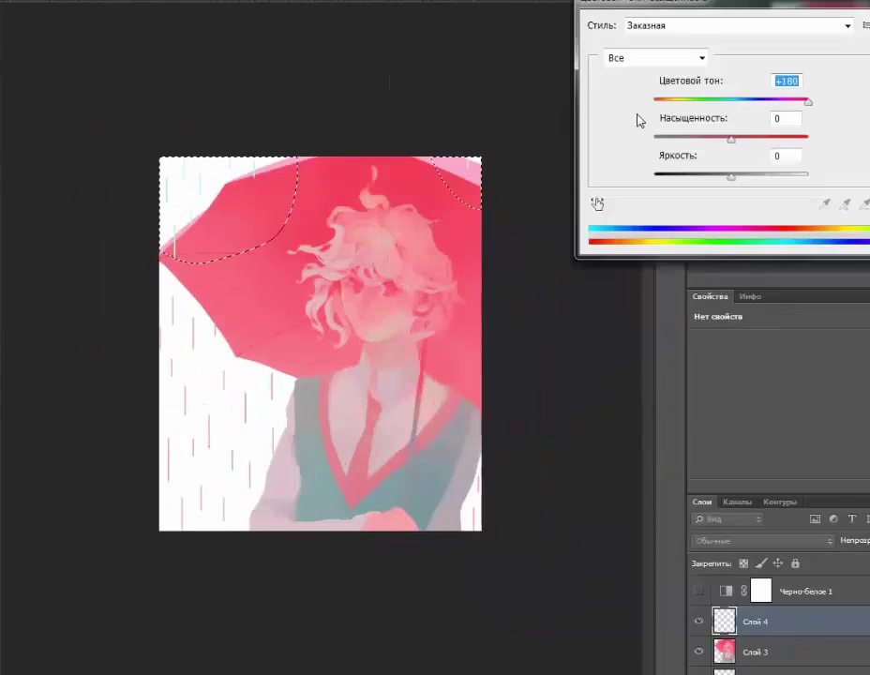
key(Escape)
key(ctrl+d)
key(ctrl+plus)
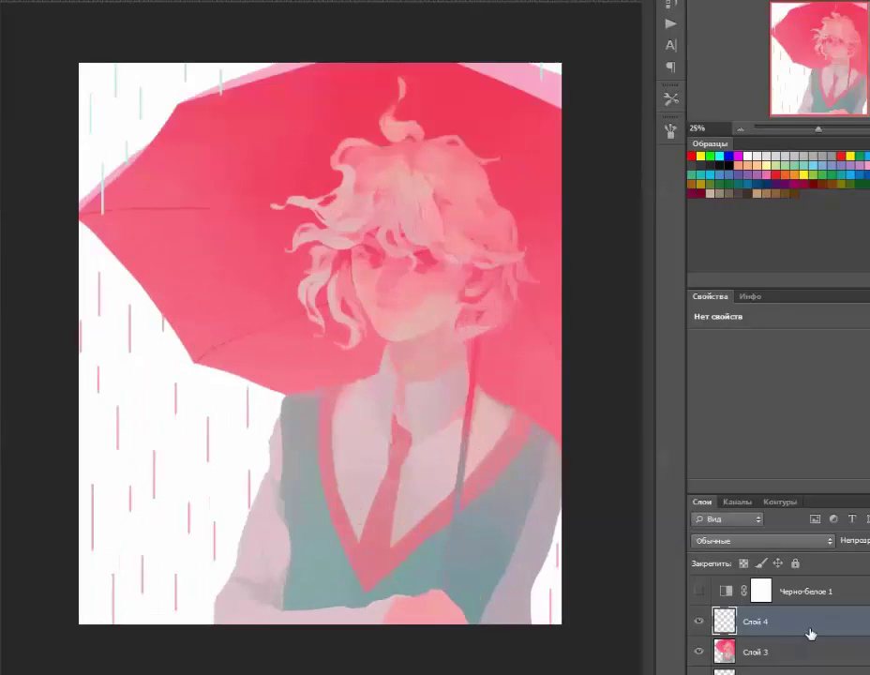
Step: Fill a new layer above the rain with white, reapply the last filter to it and set its blending mode to Linear Burn
key(ctrl+shift+alt+n)
key(ctrl+BackSpace)
key(ctrl+alt+f)
key(Return)
key(shift+alt+a)
key(ctrl+plus)
key(ctrl+minus)
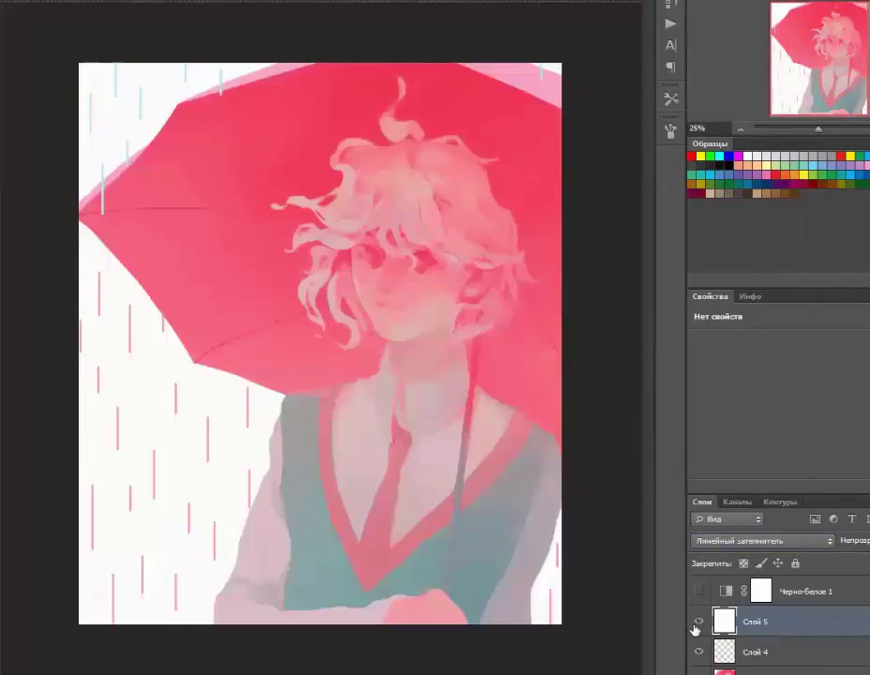
Step: Add a Brightness/Contrast adjustment layer above the white layer, brighten the picture slightly, and open the adjustment layer's options
key(ctrl+alt+b)
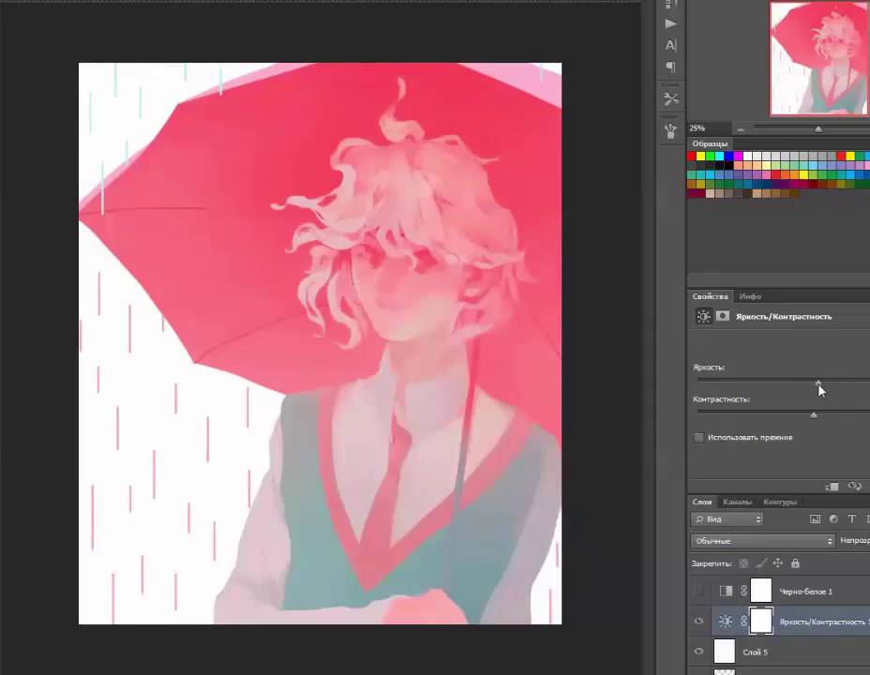
right_click(796, 618)
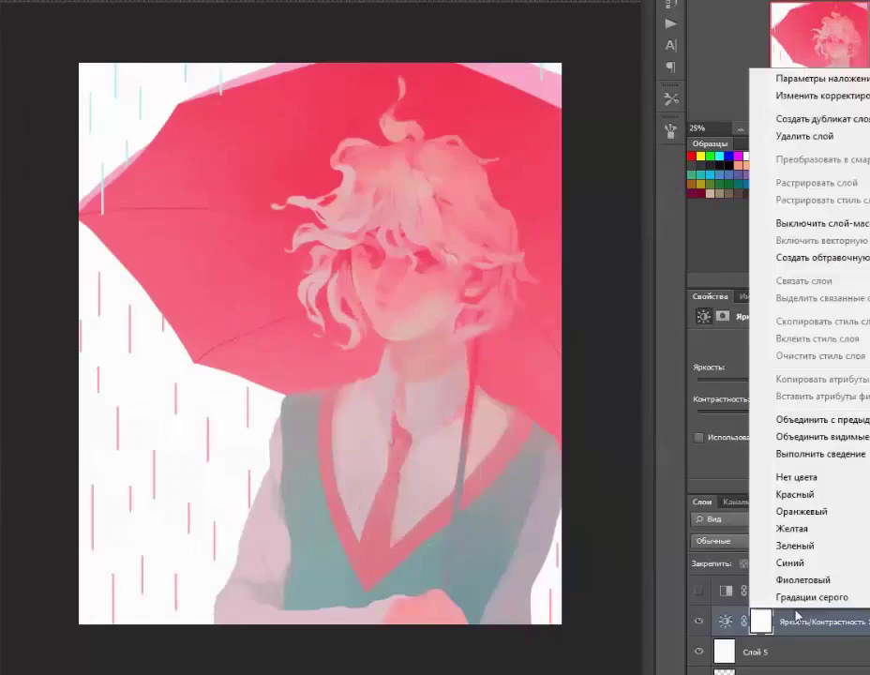